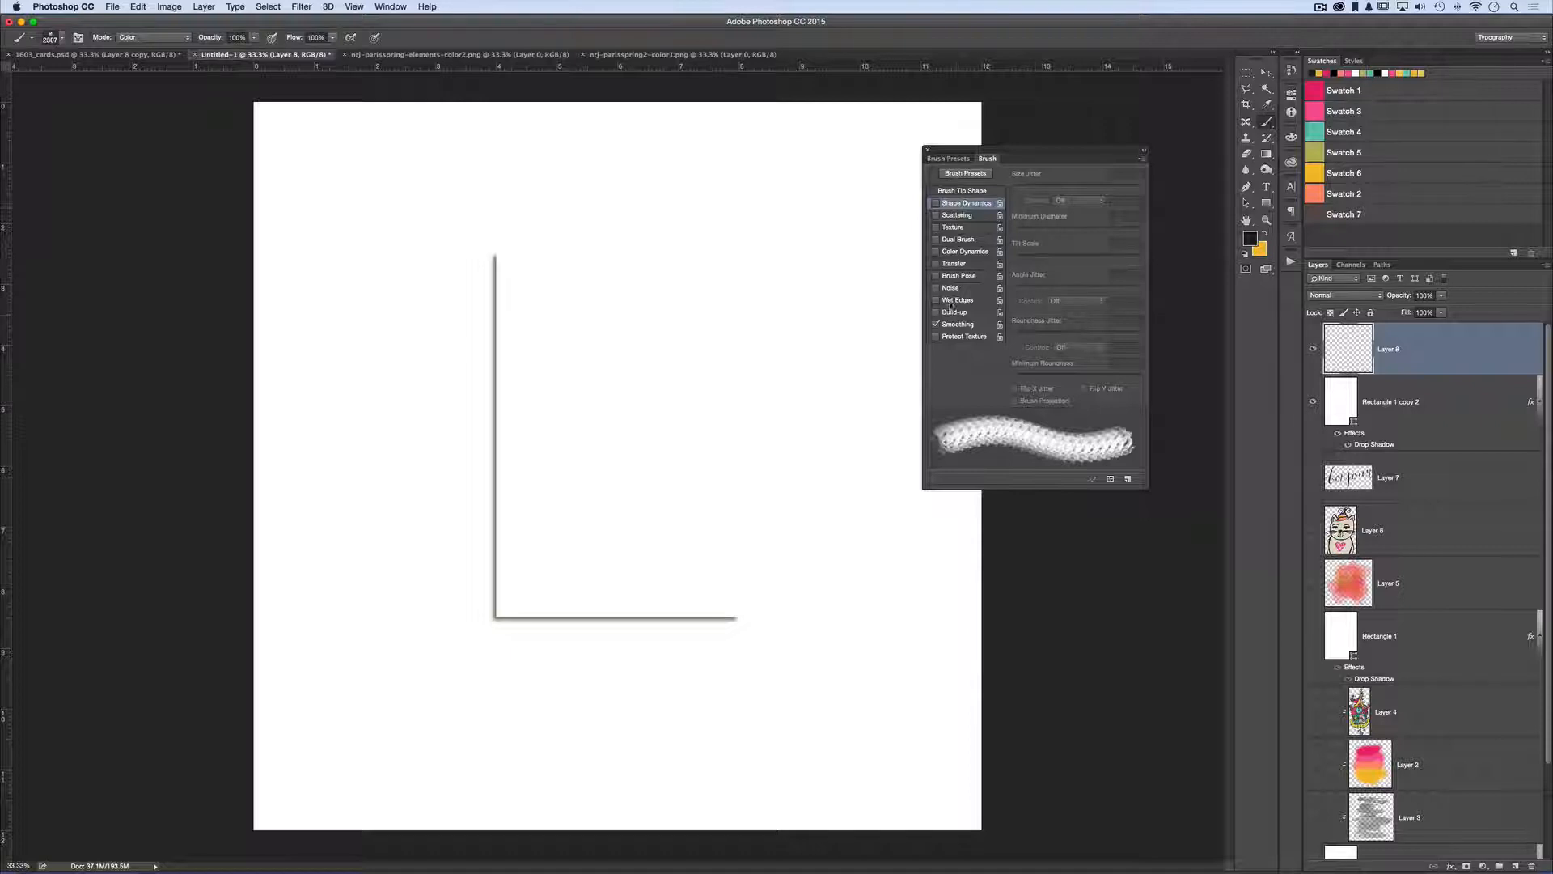
Show the Brush Tip Shape settings and set the brush's blending mode to Normal.
{"action": "left_click", "coordinate": [974, 192]}
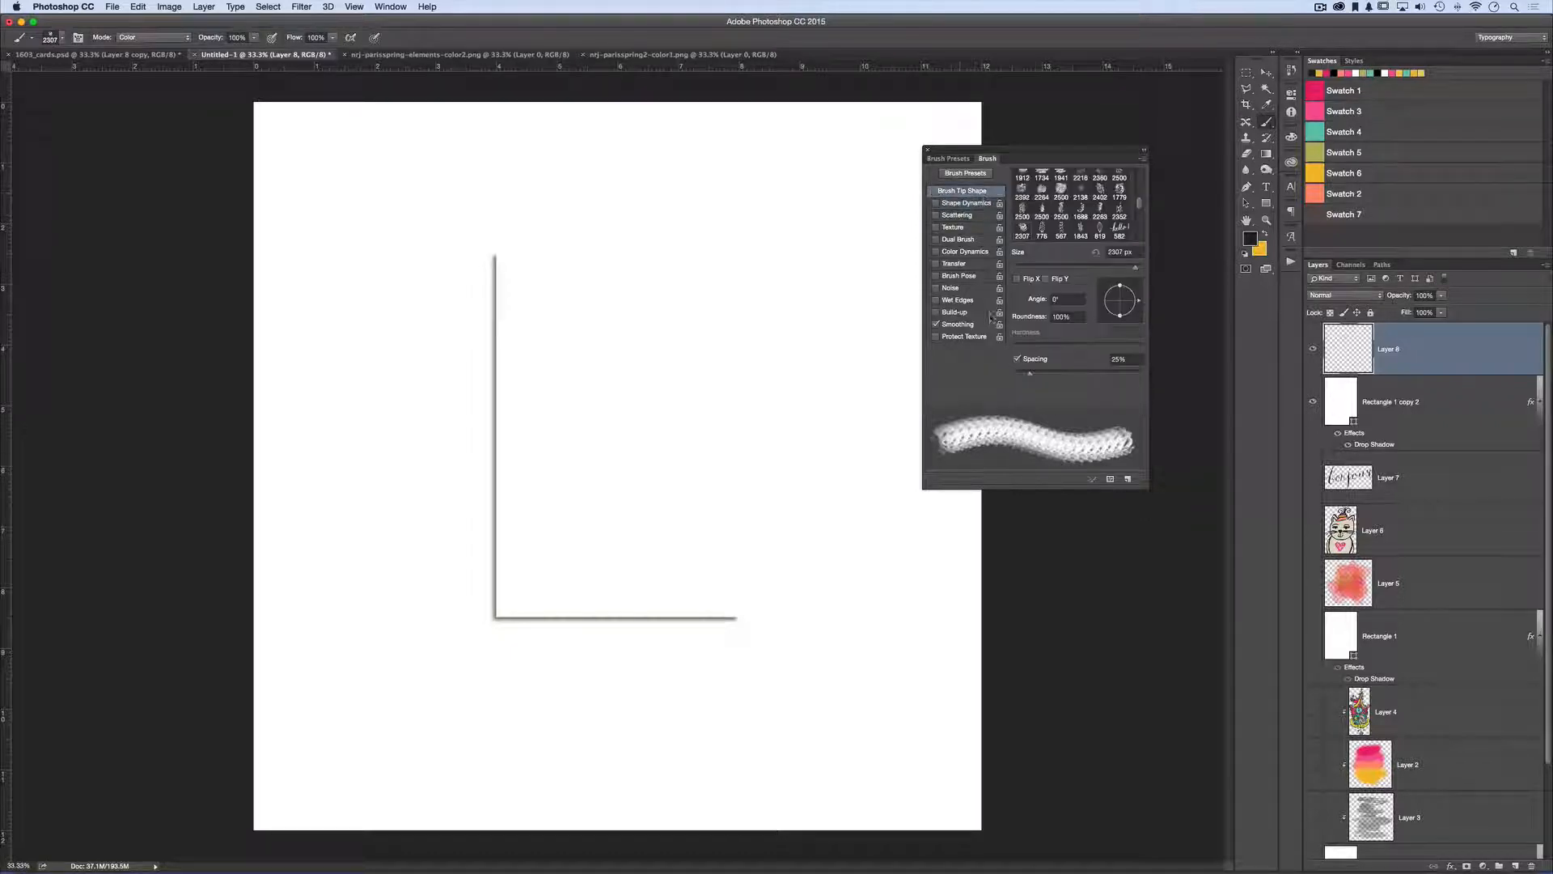
{"action": "left_click", "coordinate": [158, 37]}
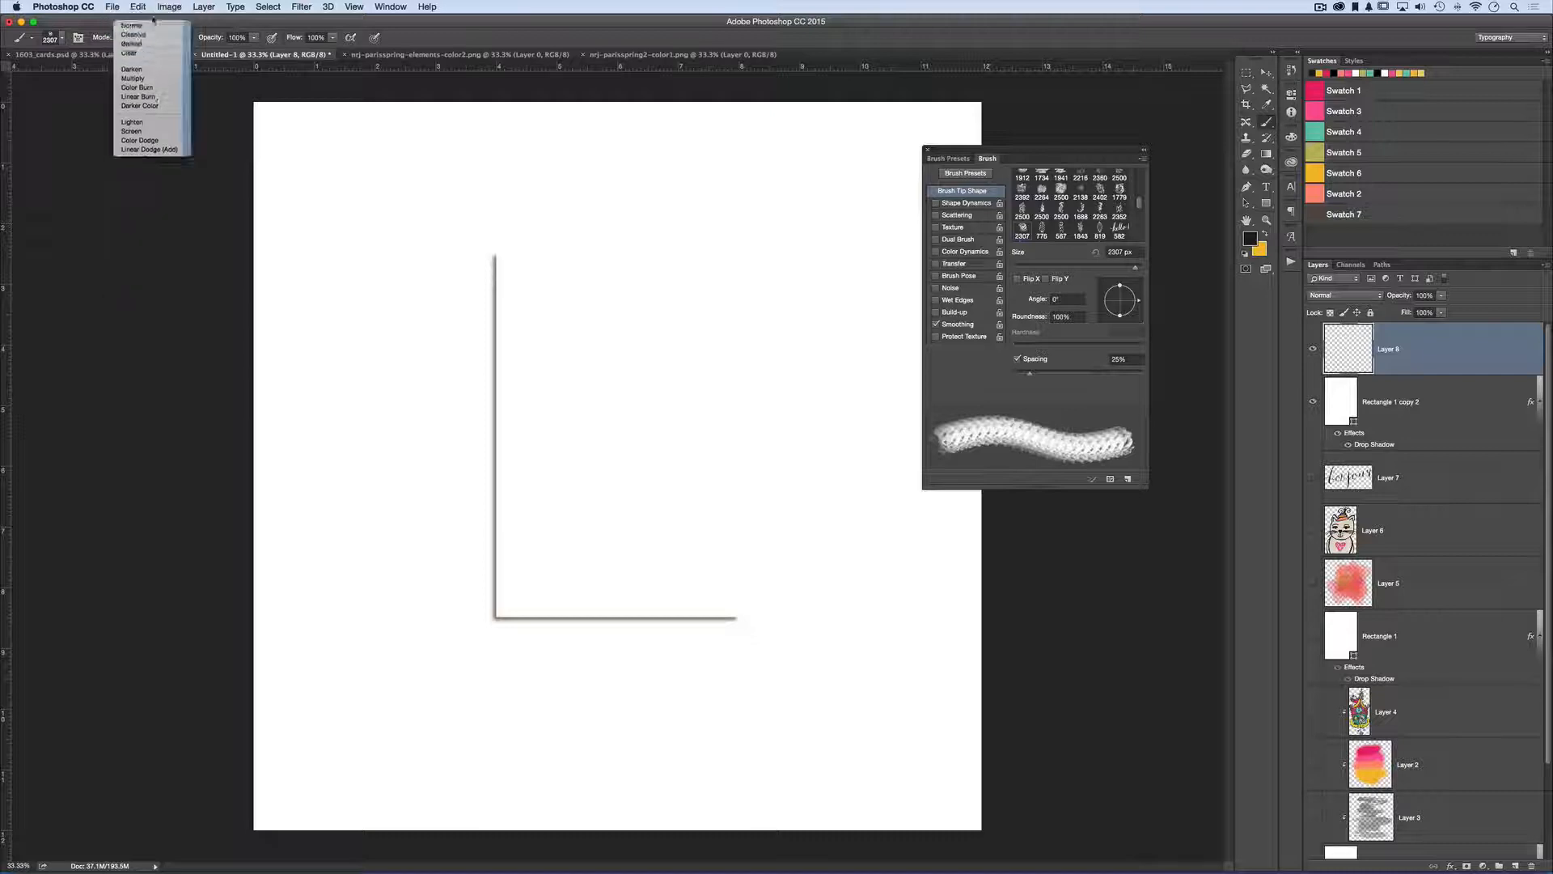
{"action": "left_click", "coordinate": [153, 22]}
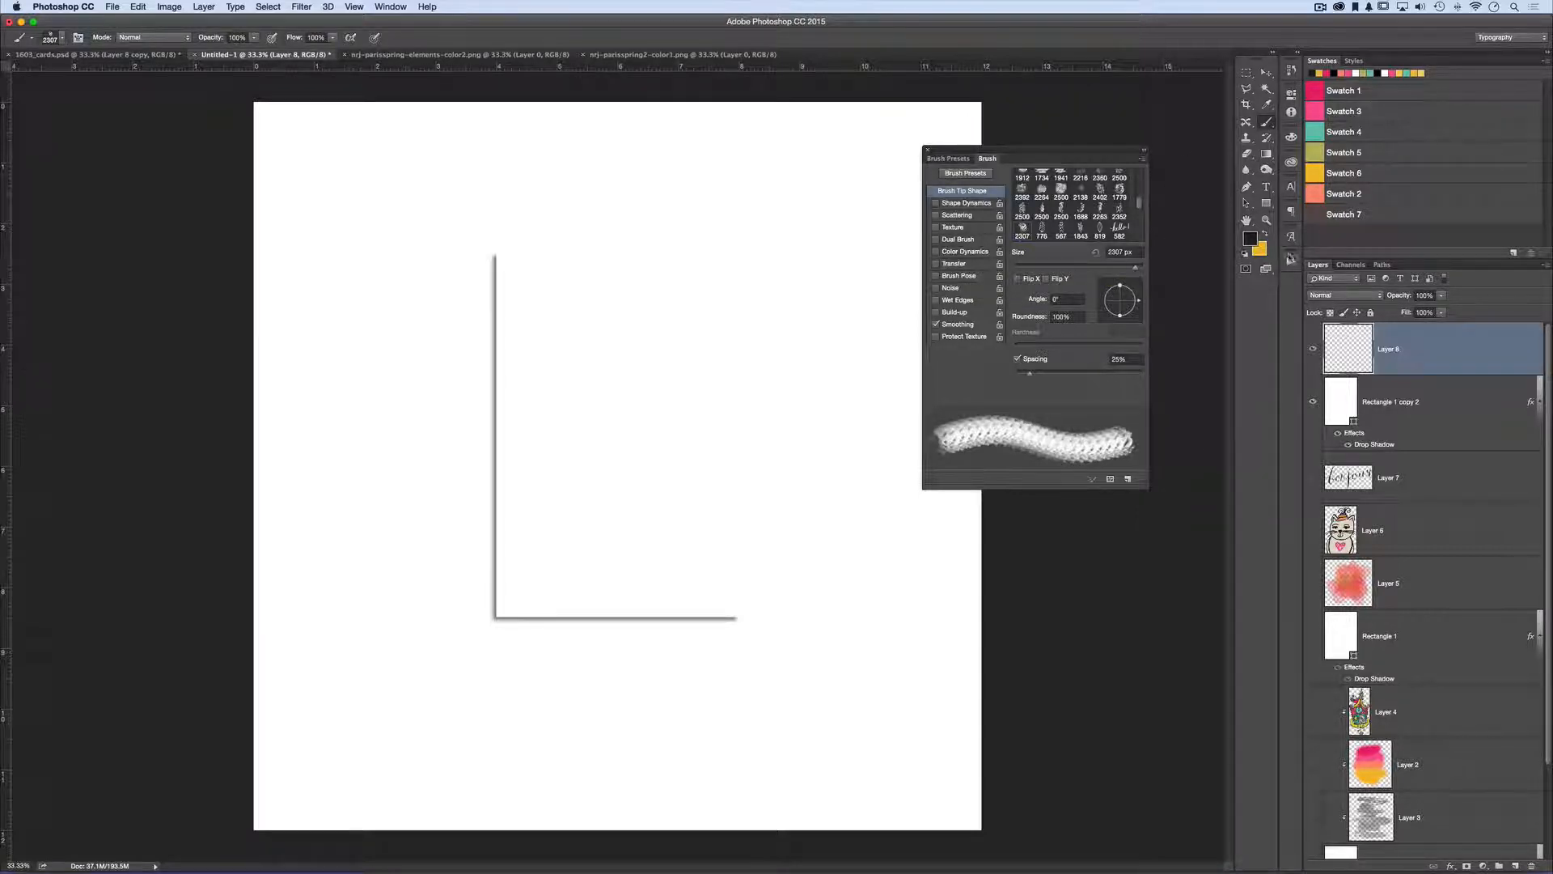
Set the foreground color to the pink of Swatch 3, hex eb226e.
{"action": "left_click", "coordinate": [1249, 239]}
{"action": "left_click", "coordinate": [1320, 114]}
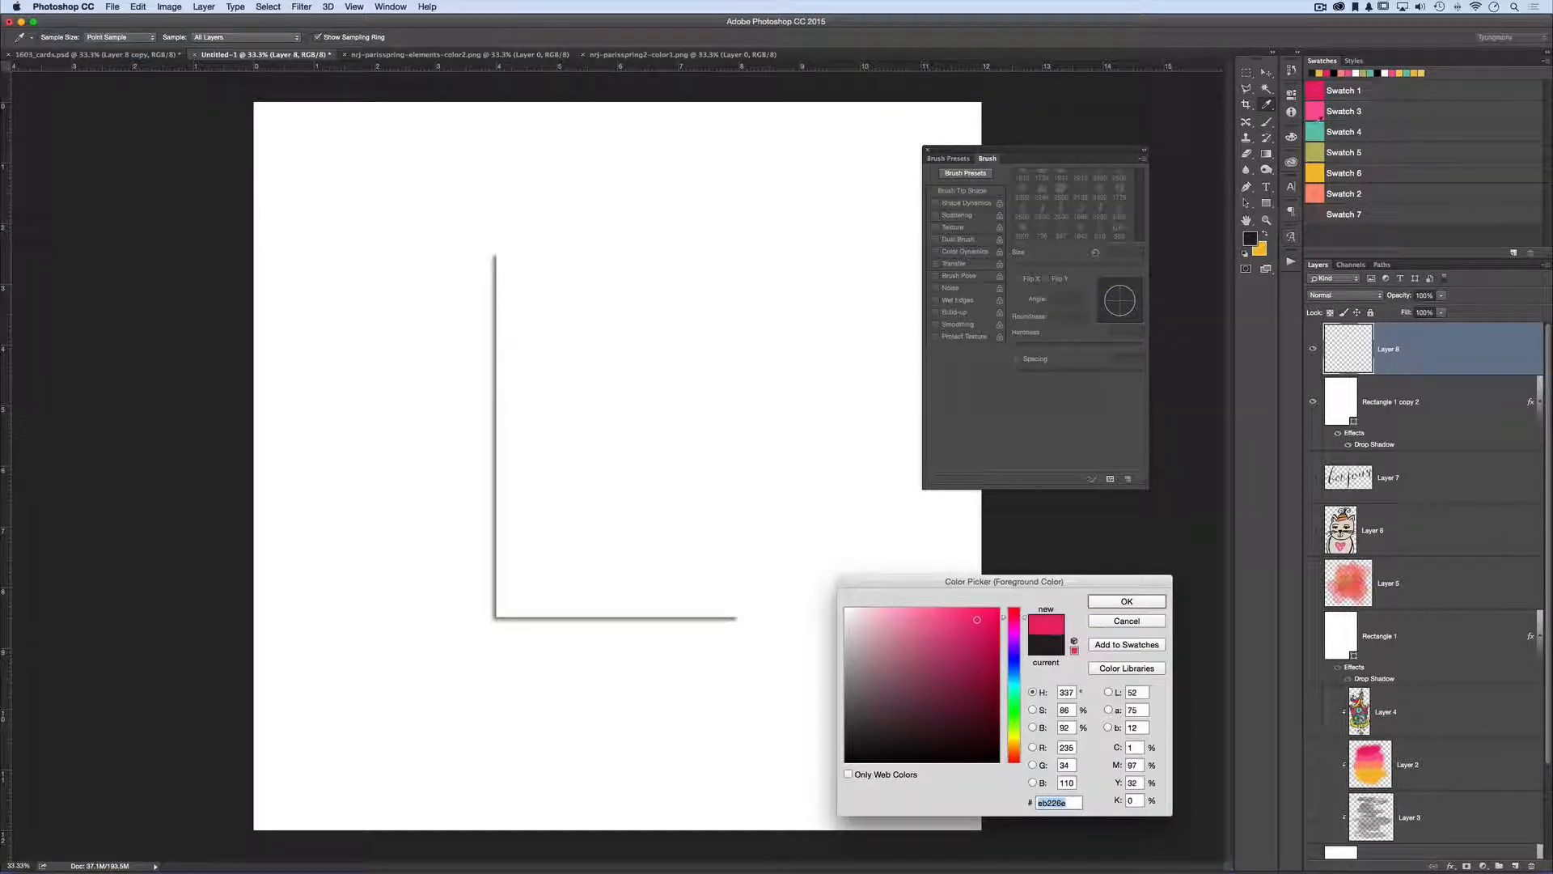
{"action": "left_click", "coordinate": [1128, 601]}
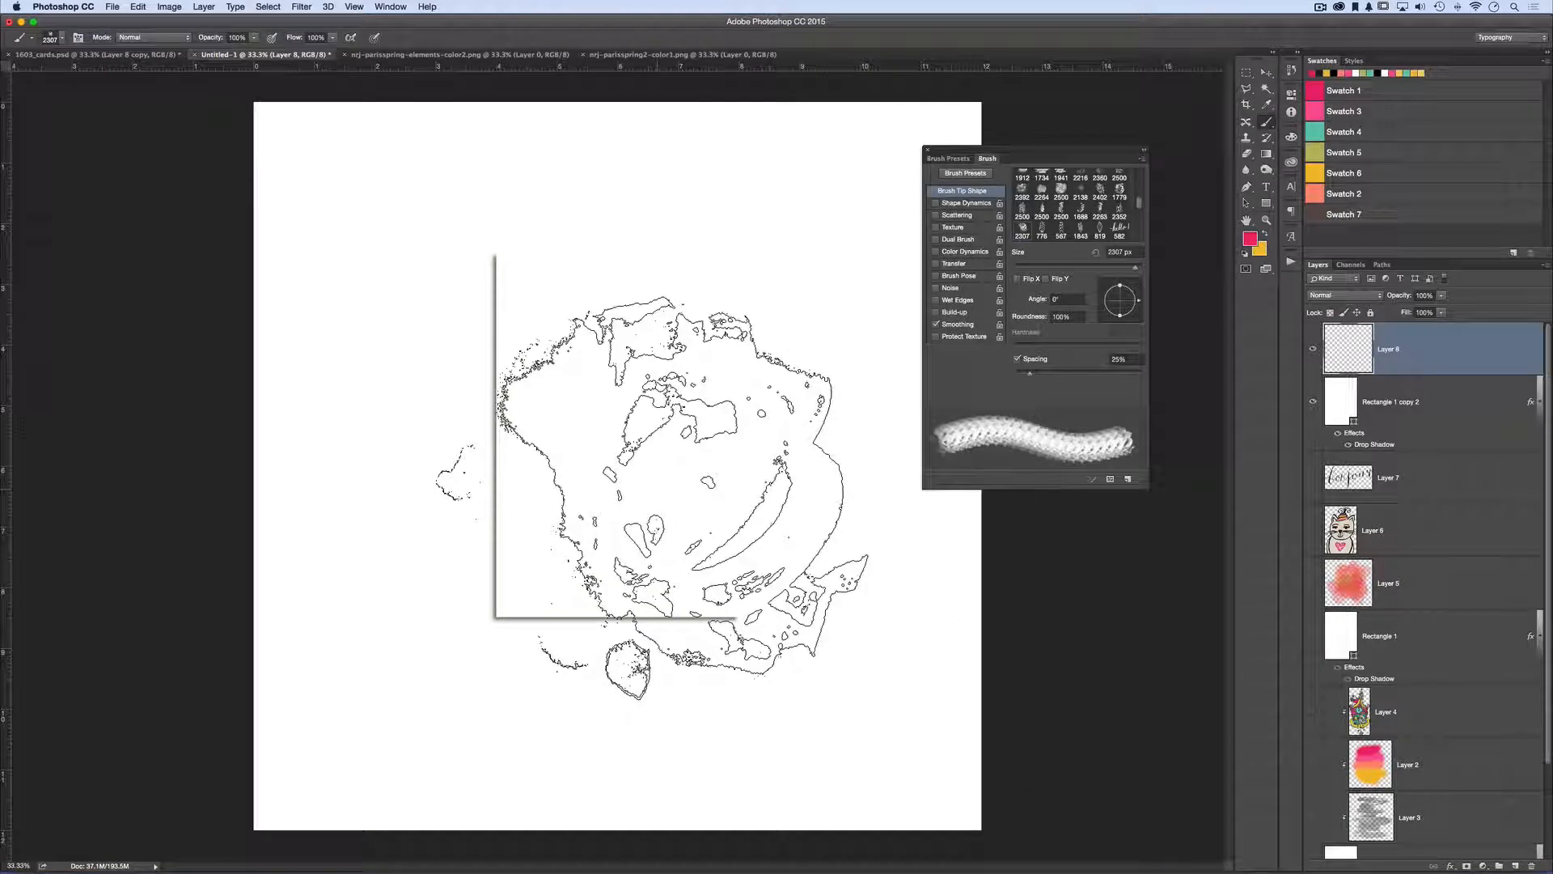
Choose the Watercolor Edging 2 - Champions brush and stamp it once in pink on Layer 8, over the shadowed rectangle's lower part.
{"action": "left_click", "coordinate": [50, 38]}
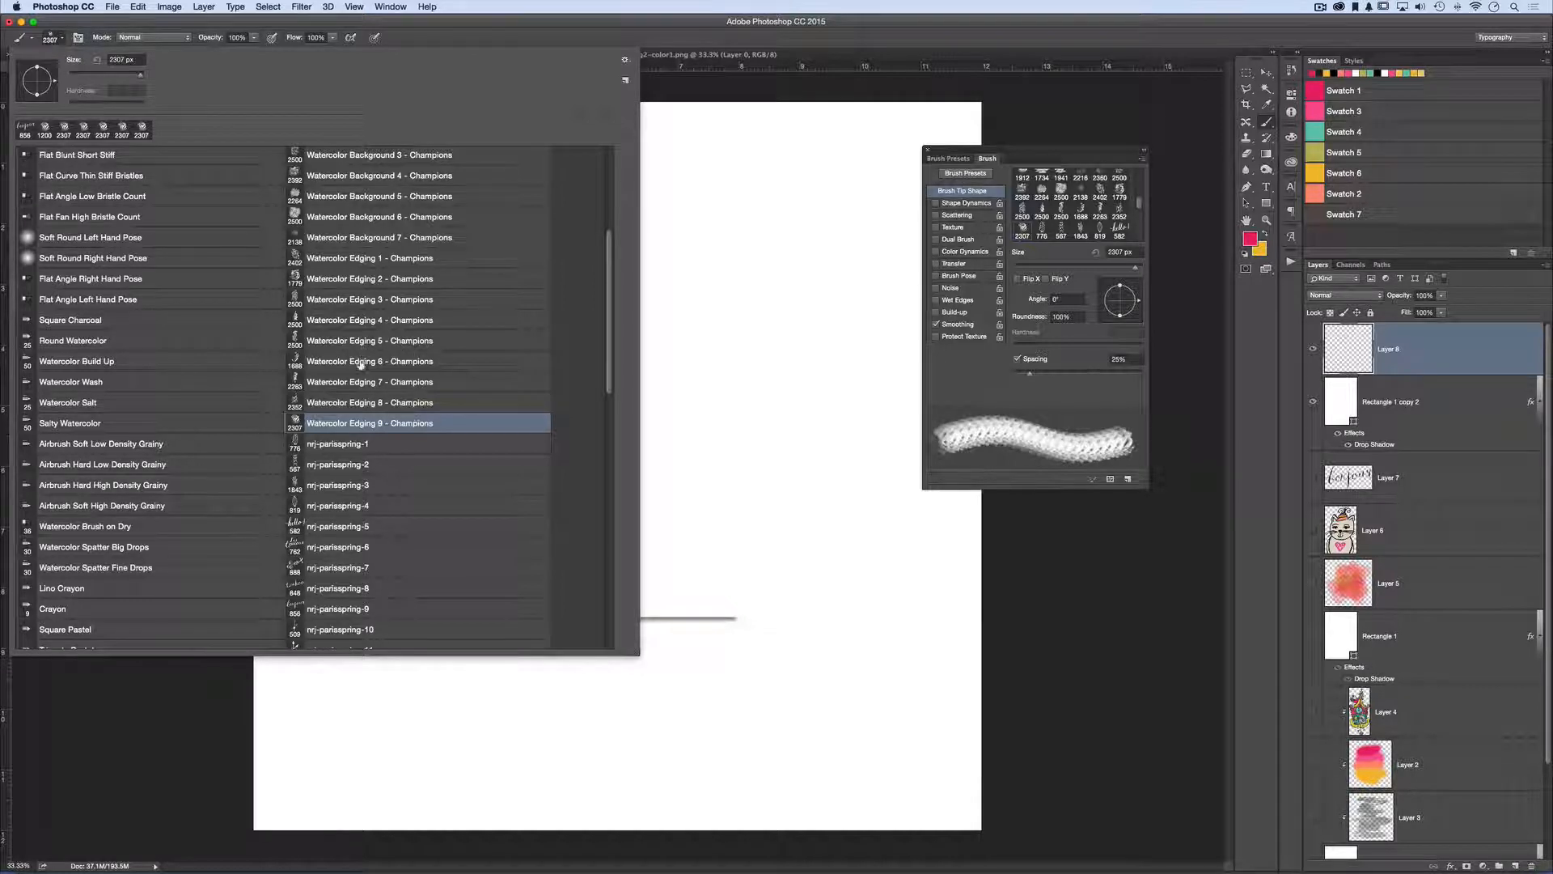
{"action": "left_click", "coordinate": [358, 402]}
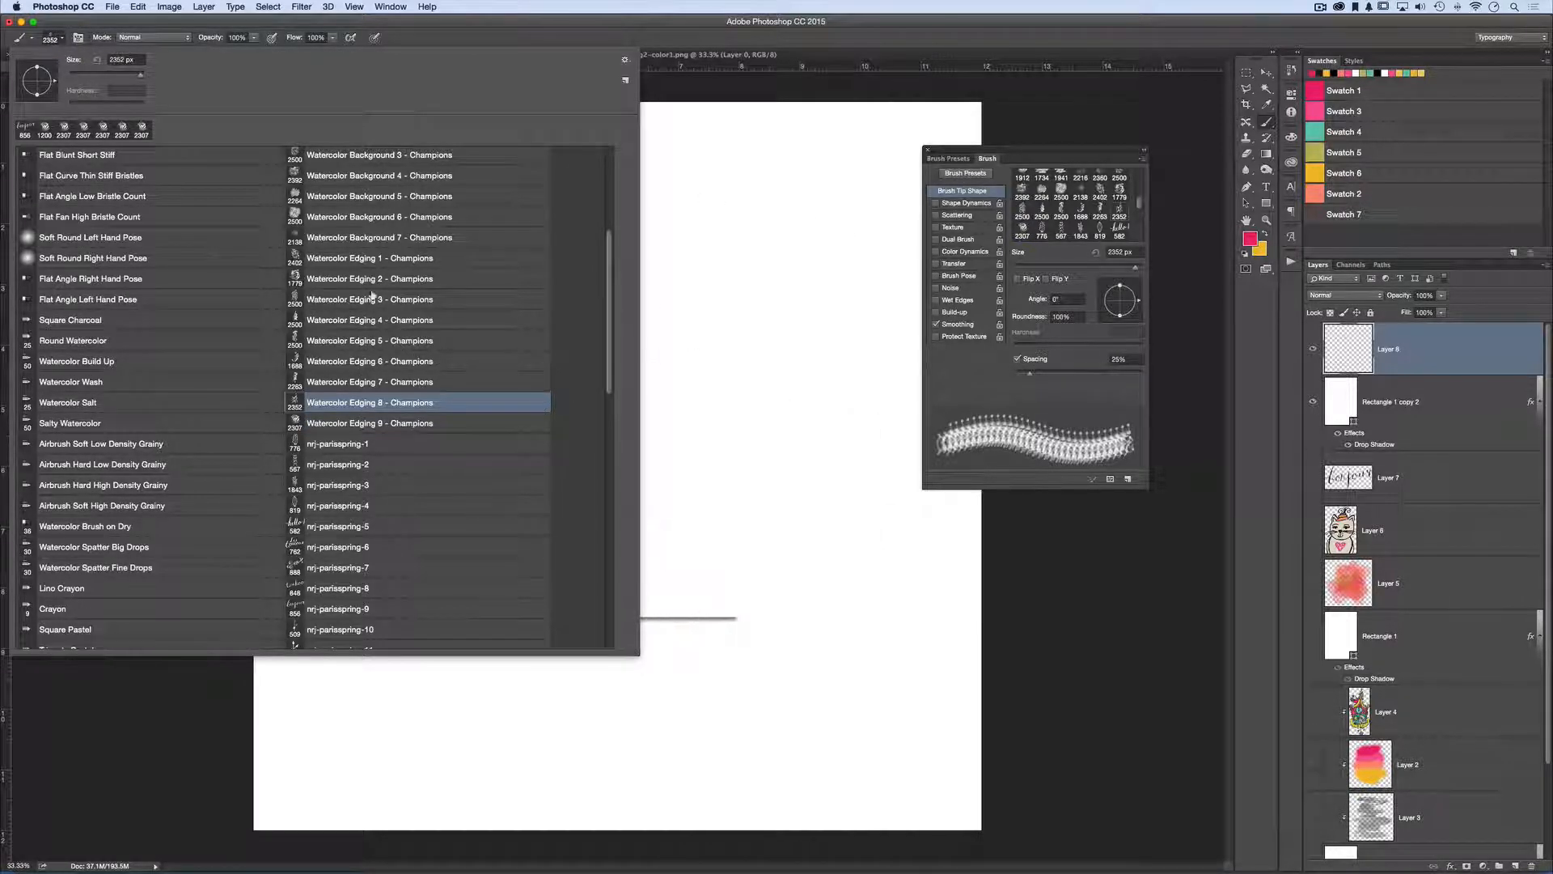
{"action": "left_click", "coordinate": [360, 257]}
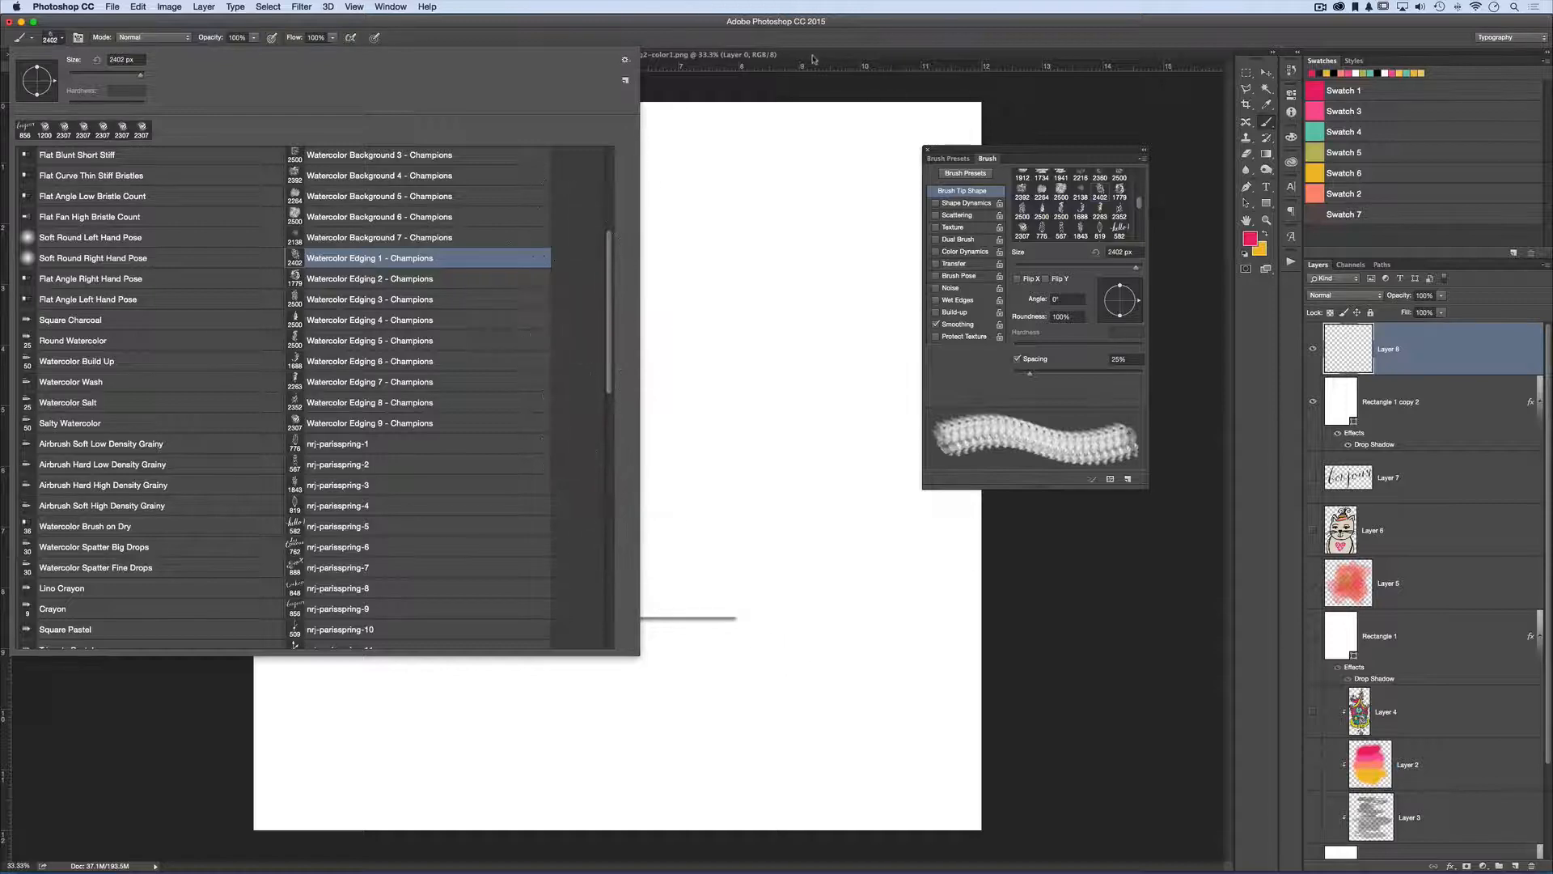
{"action": "left_click", "coordinate": [324, 278]}
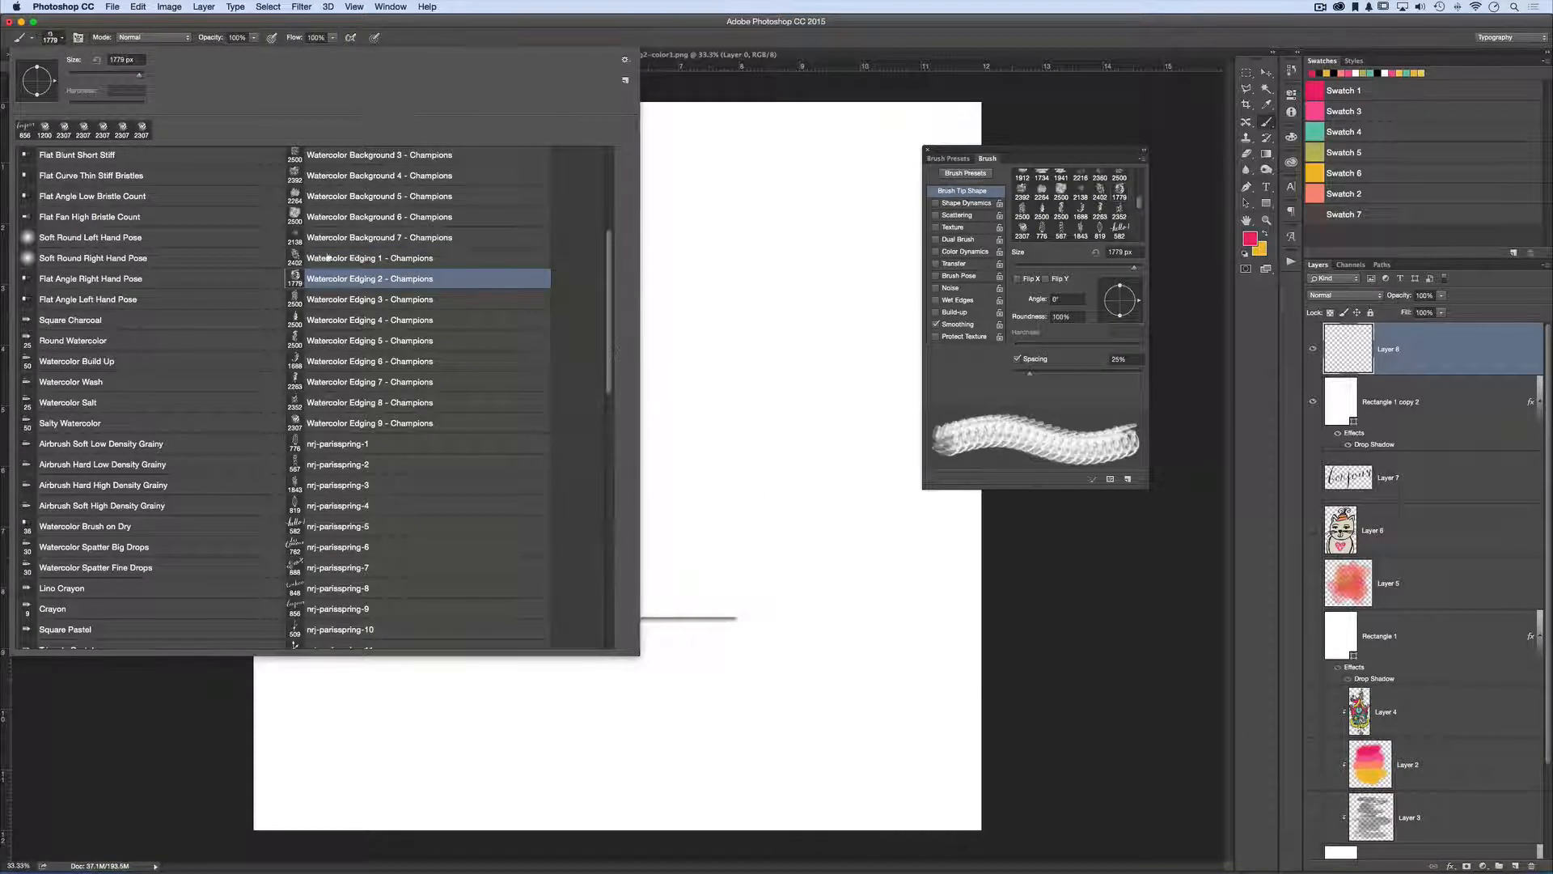
{"action": "double_click", "coordinate": [386, 283]}
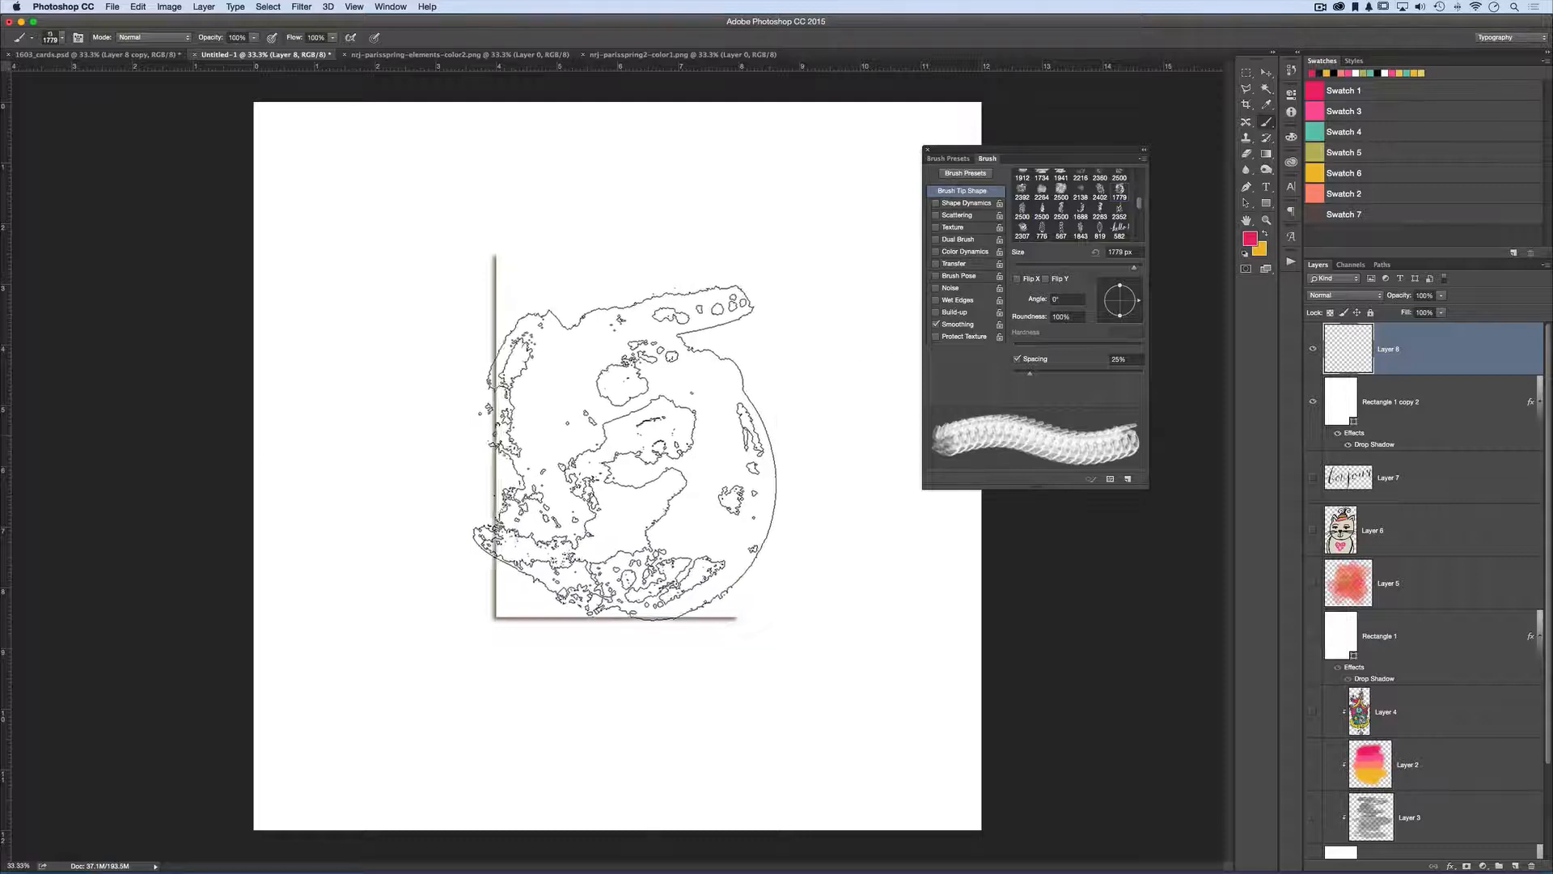
{"action": "left_click", "coordinate": [684, 553]}
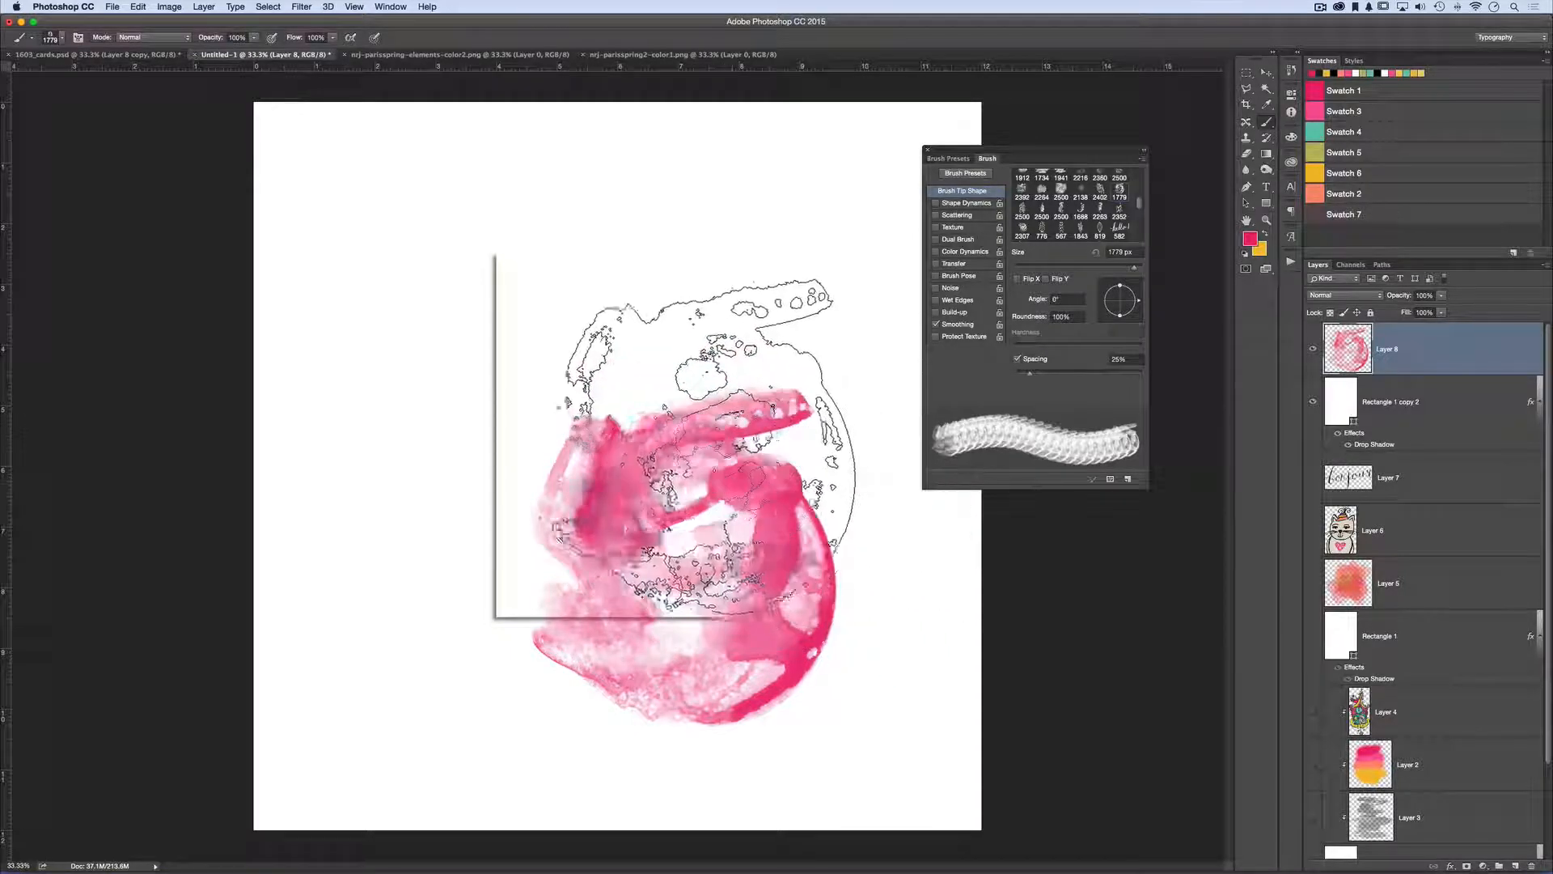
Add a layer mask to Layer 8 and return to the Brush tool.
{"action": "key", "text": "v"}
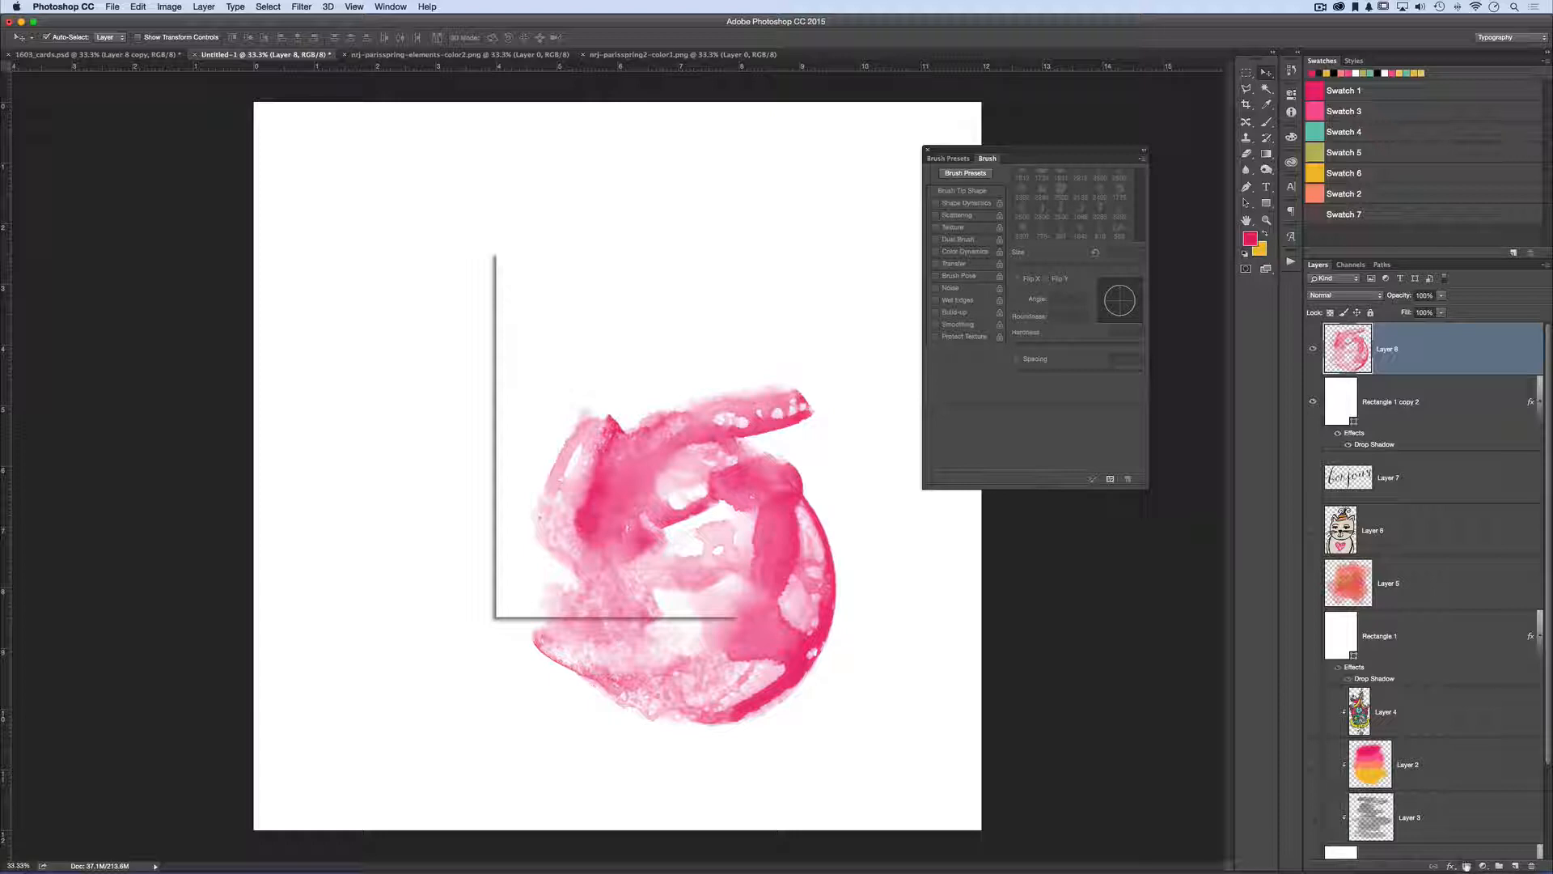
{"action": "left_click", "coordinate": [1466, 864]}
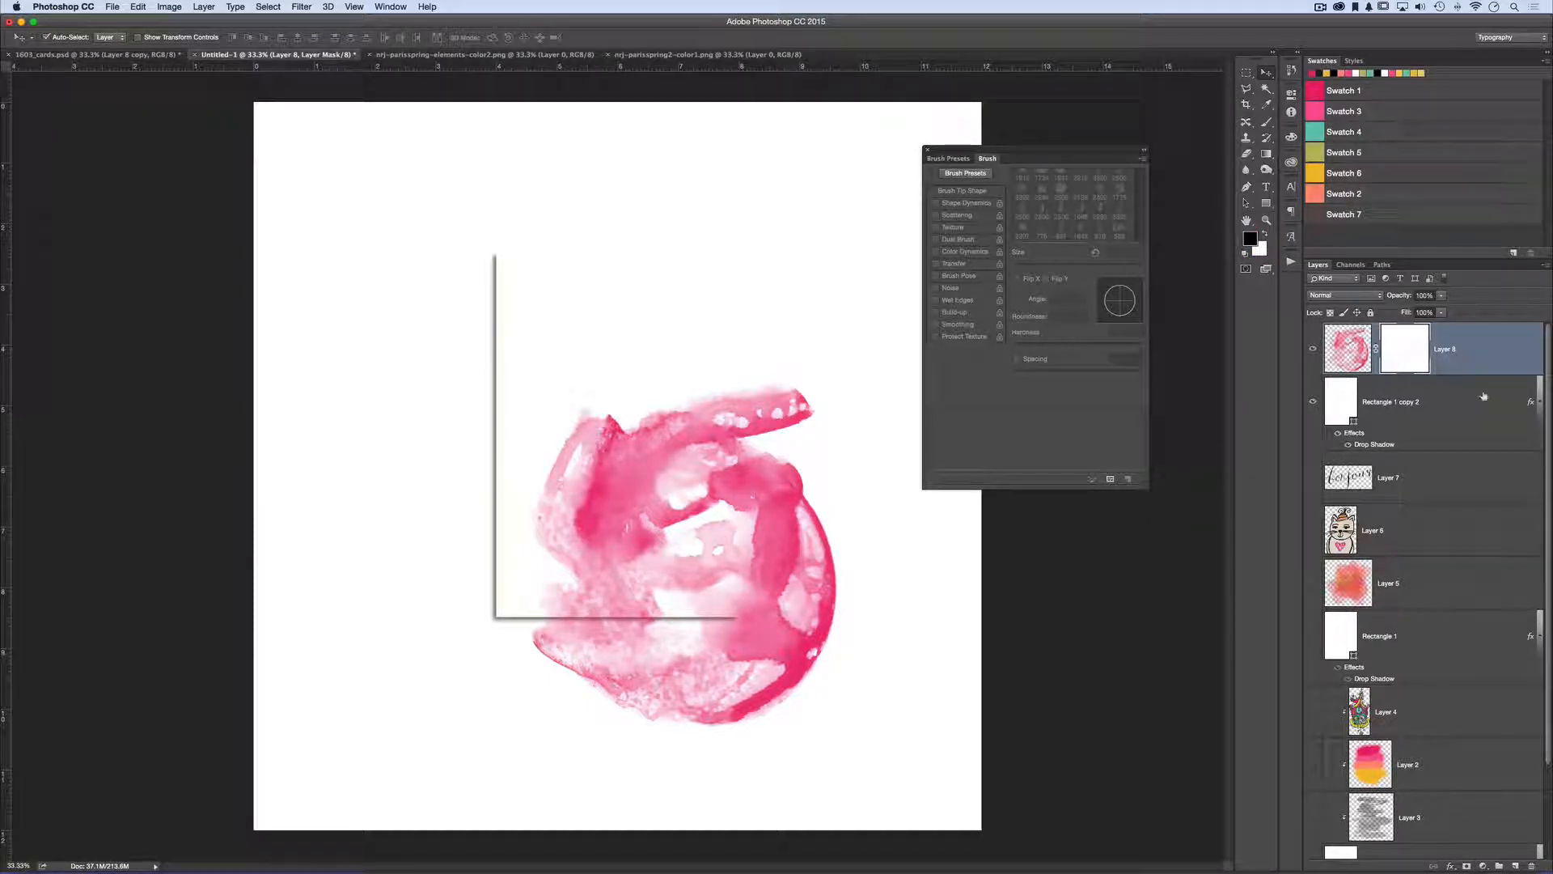
{"action": "key", "text": "b"}
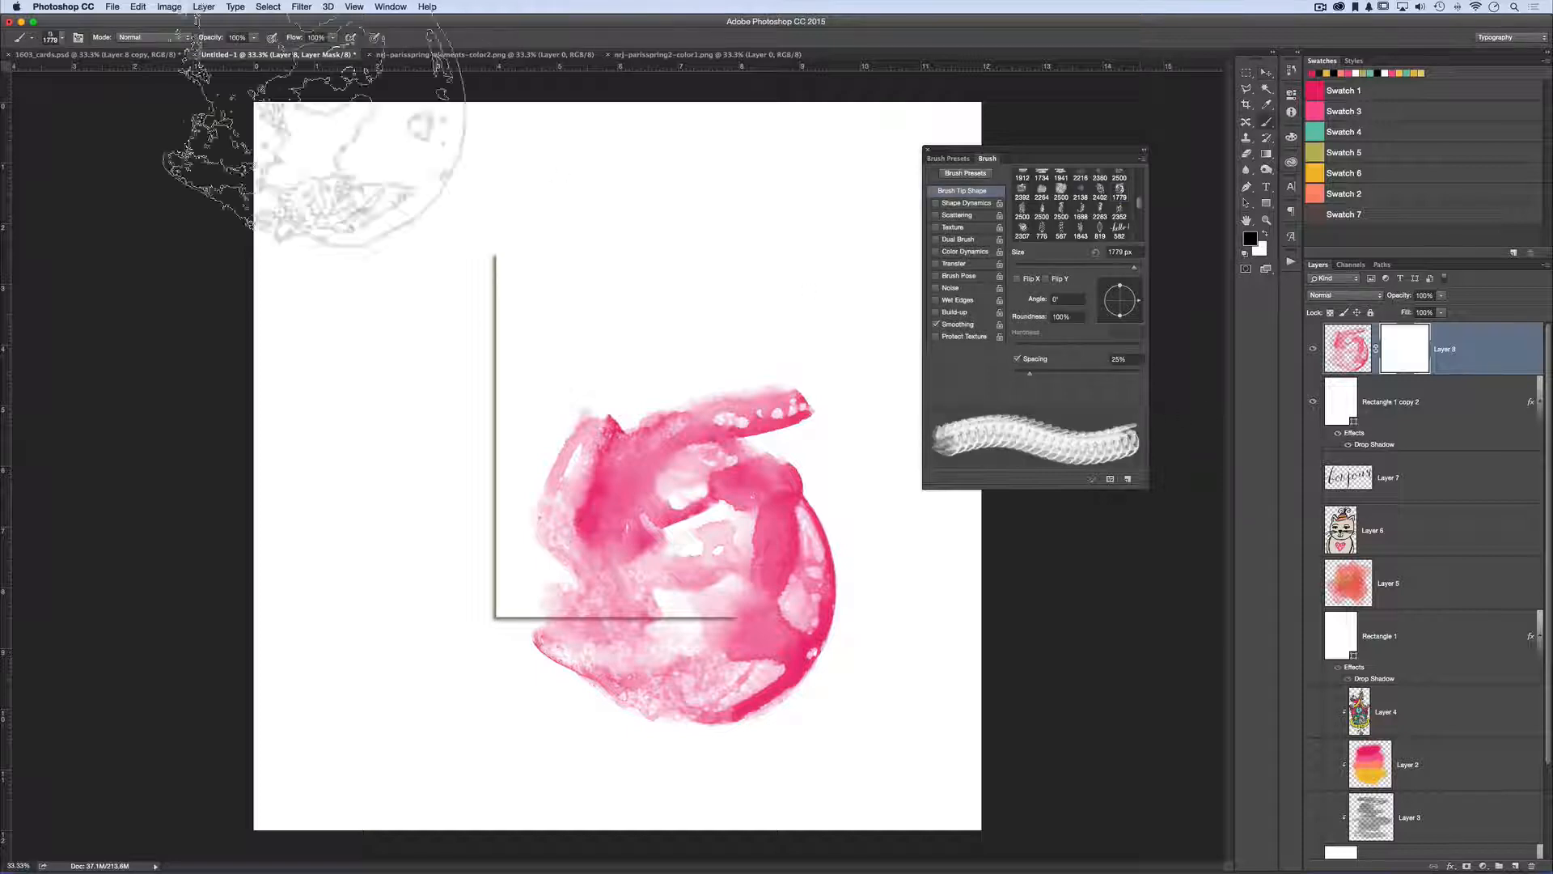
Browse the brush presets and choose the nrj-parisspring-19 bird brush.
{"action": "left_click", "coordinate": [61, 37]}
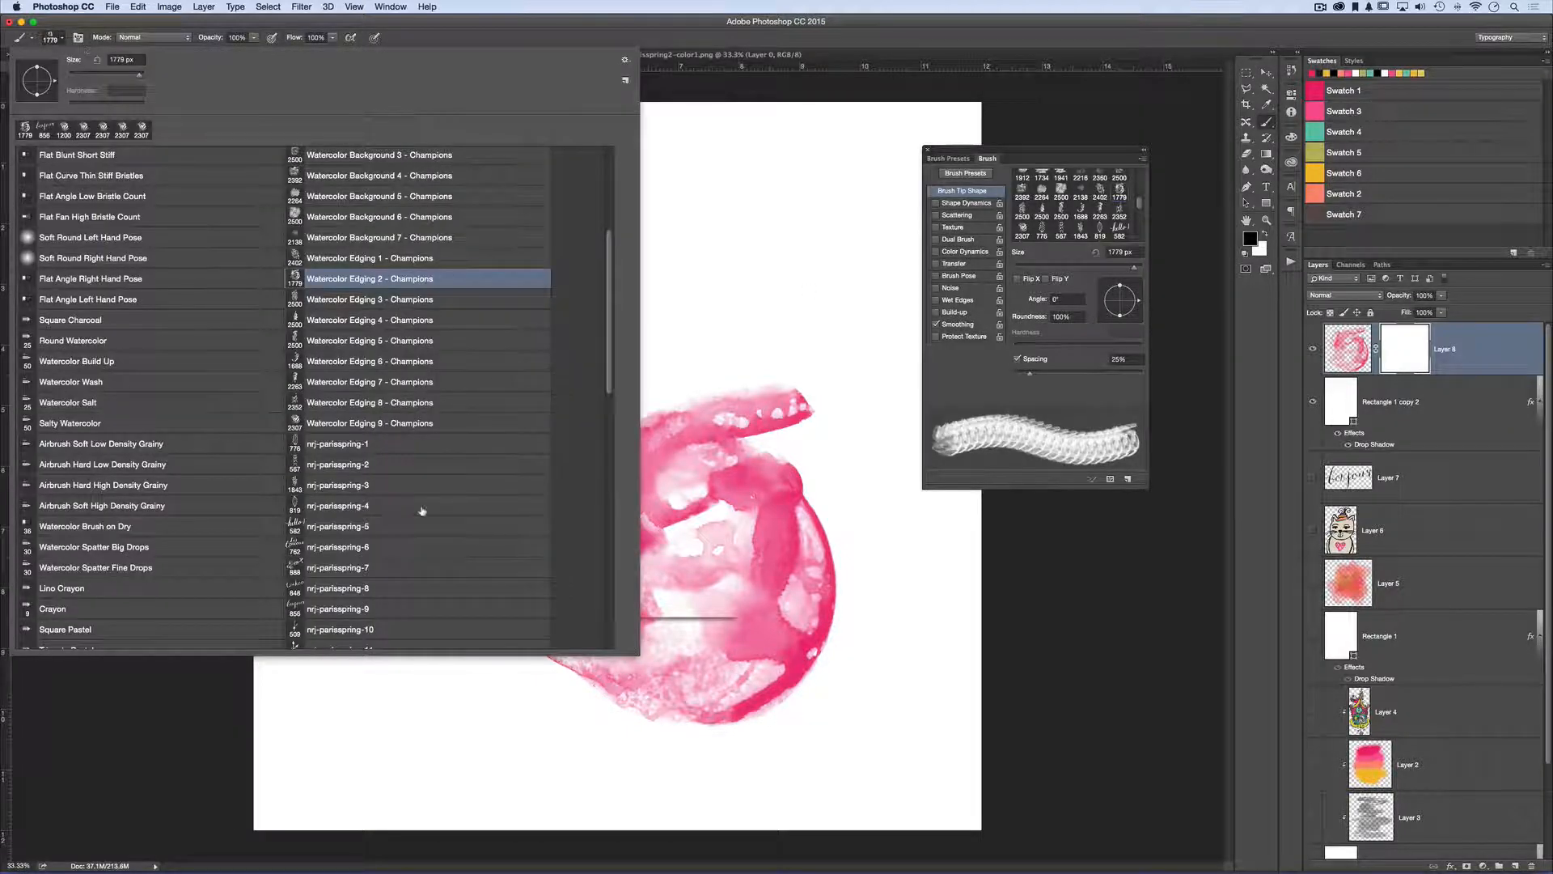
{"action": "scroll", "coordinate": [422, 510], "scroll_direction": "down", "scroll_amount": 8}
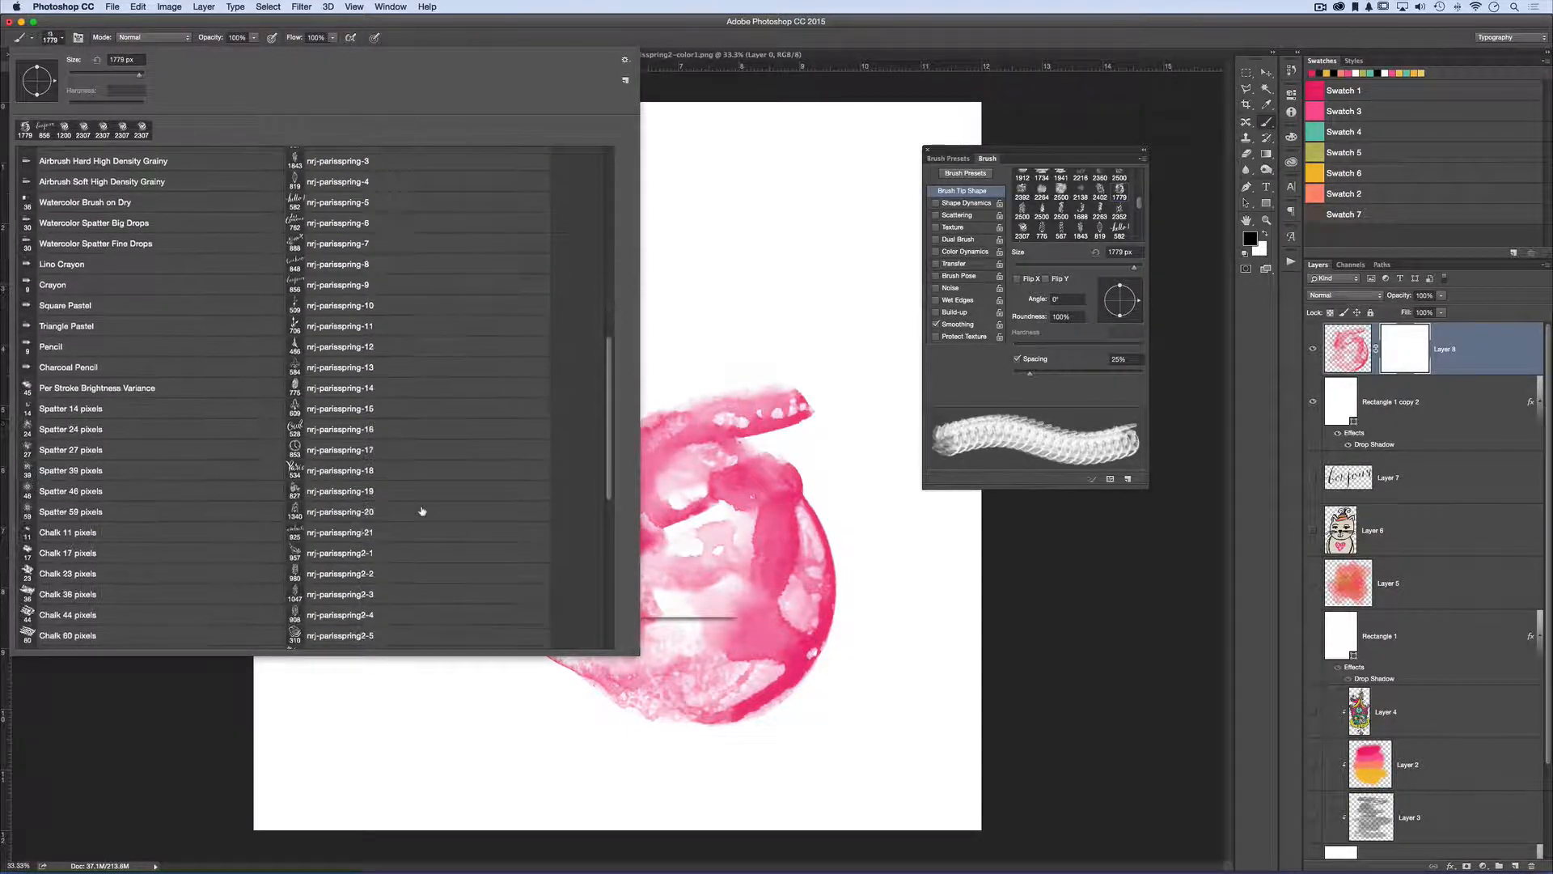
{"action": "scroll", "coordinate": [421, 511], "scroll_direction": "down", "scroll_amount": 3}
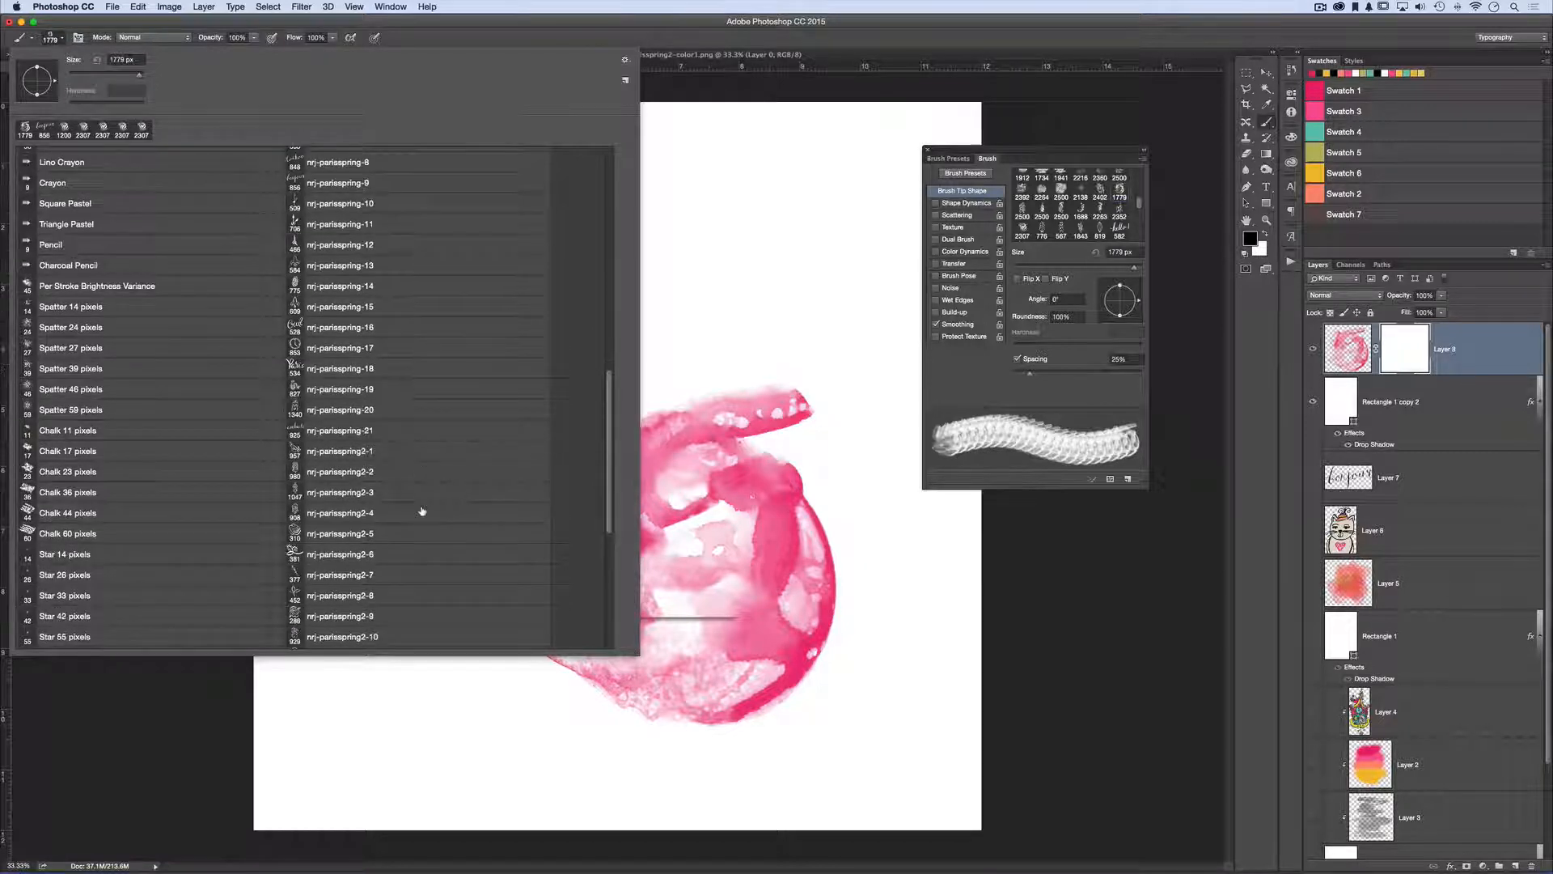
{"action": "scroll", "coordinate": [422, 510], "scroll_direction": "down", "scroll_amount": 7}
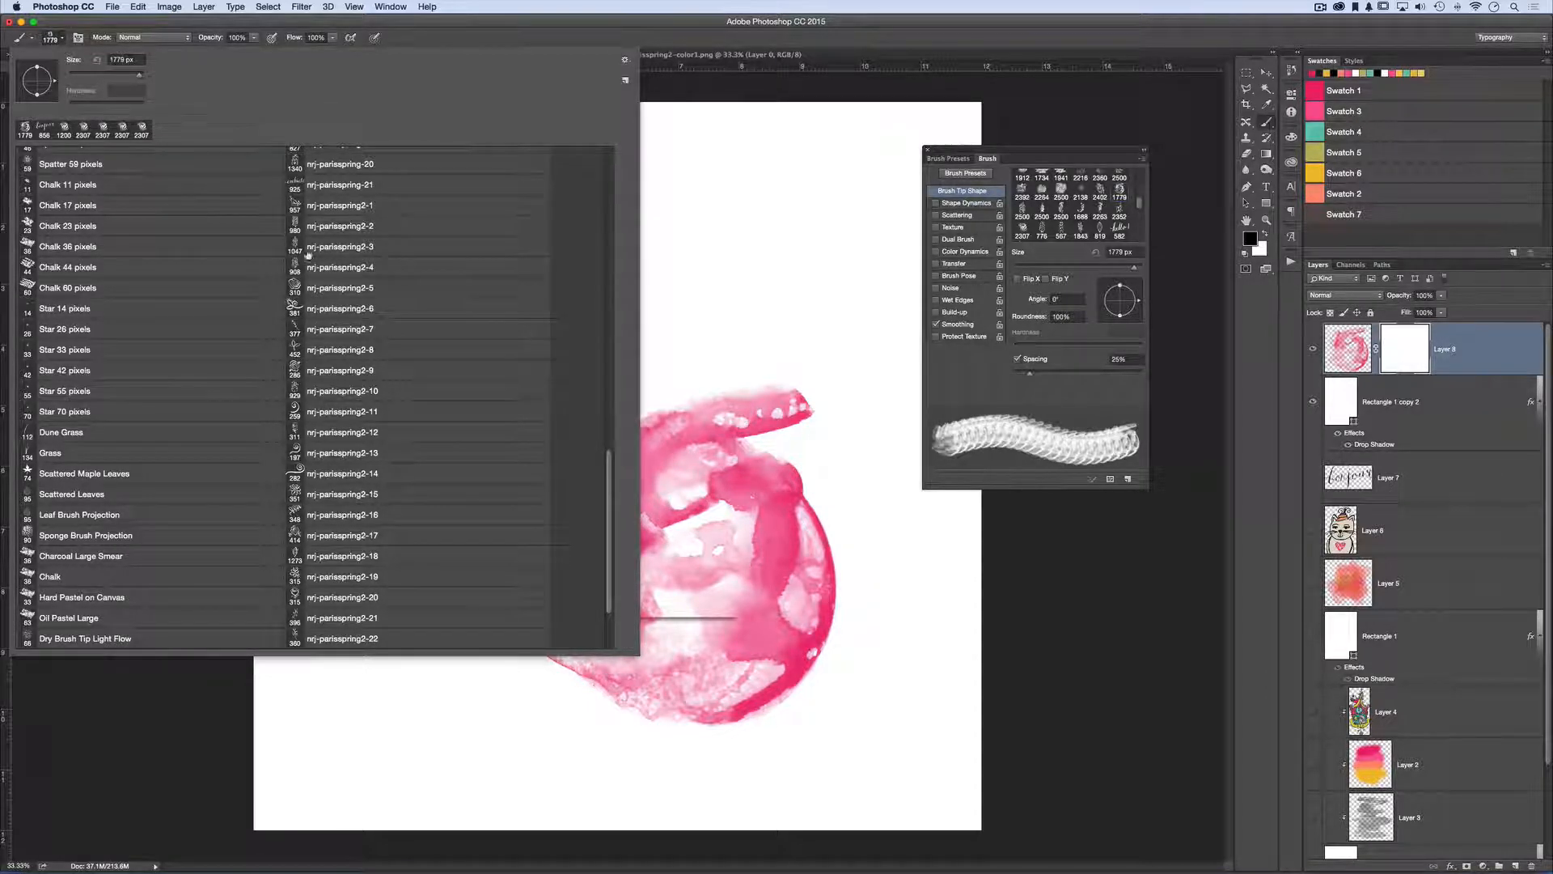
{"action": "left_click", "coordinate": [316, 266]}
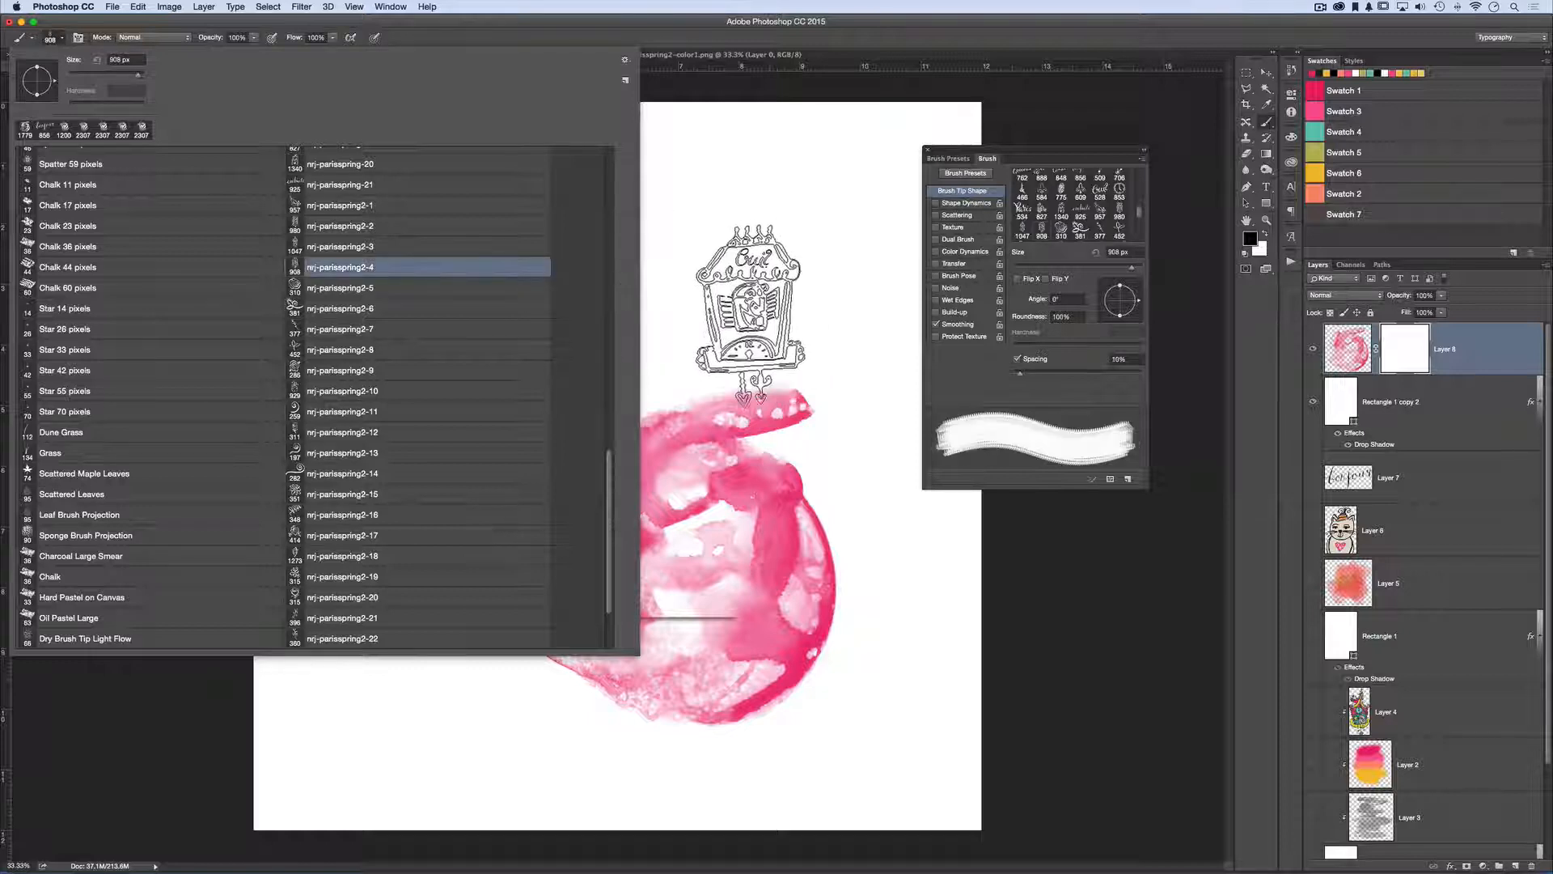
{"action": "left_click", "coordinate": [298, 225]}
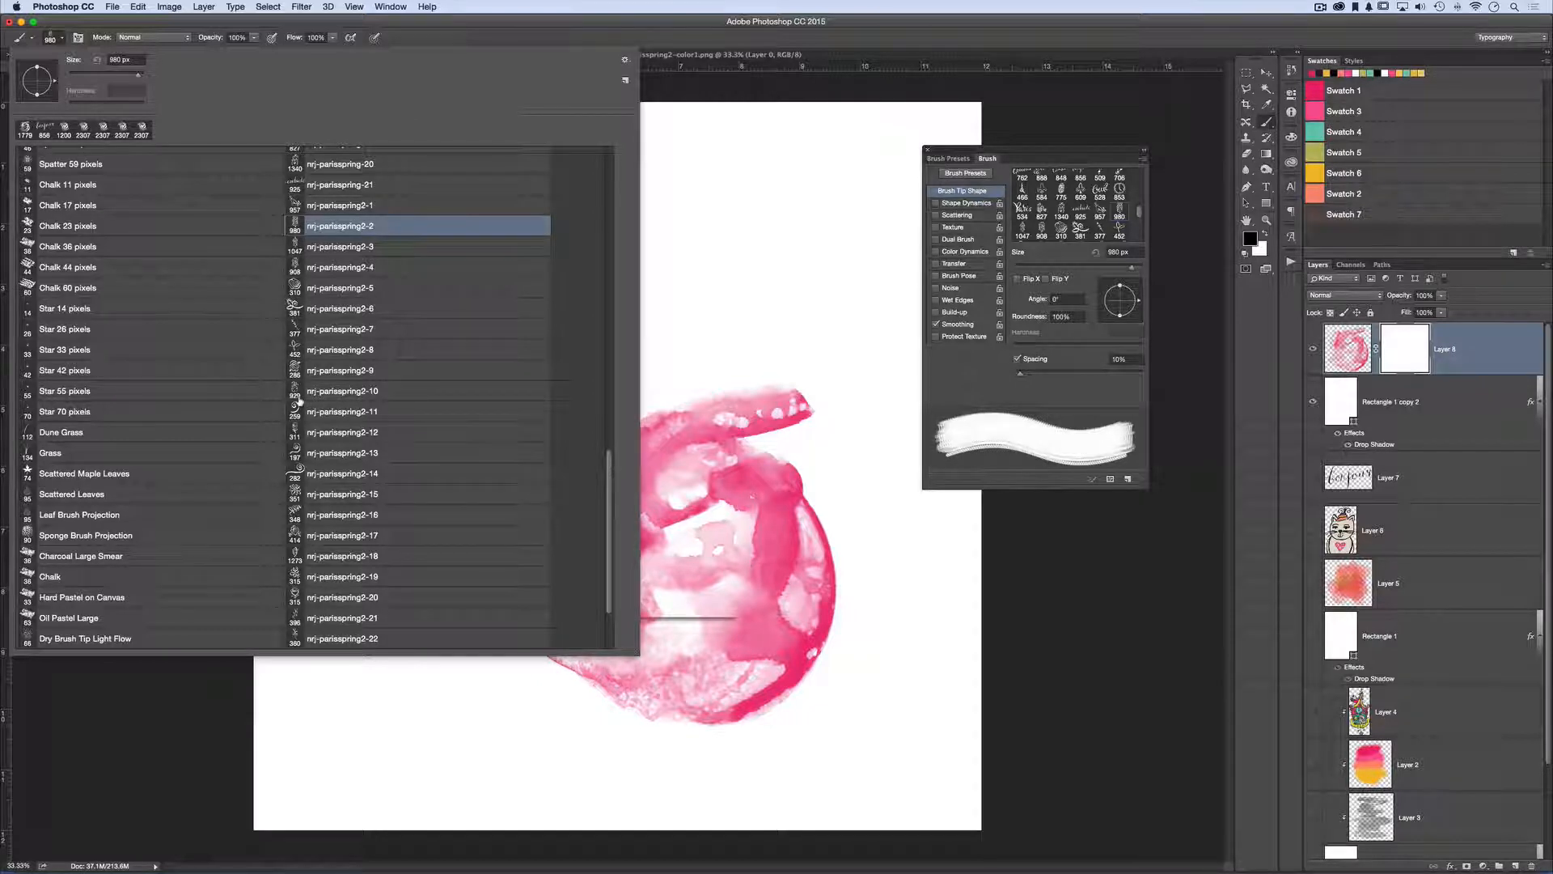
{"action": "scroll", "coordinate": [300, 401], "scroll_direction": "up", "scroll_amount": 2}
{"action": "scroll", "coordinate": [300, 401], "scroll_direction": "up", "scroll_amount": 2}
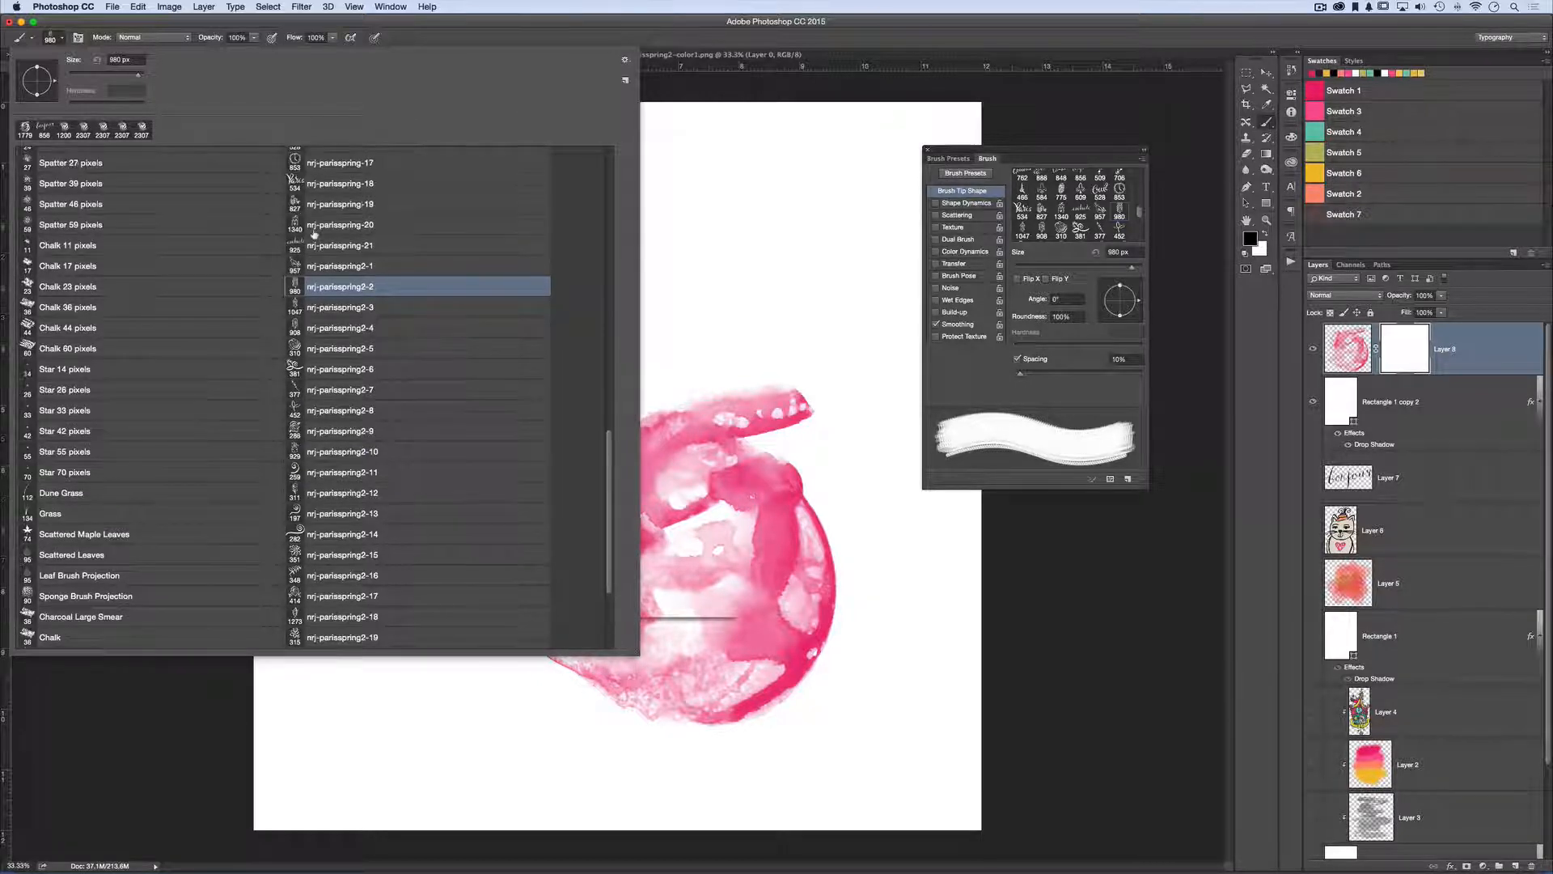
{"action": "left_click", "coordinate": [317, 207]}
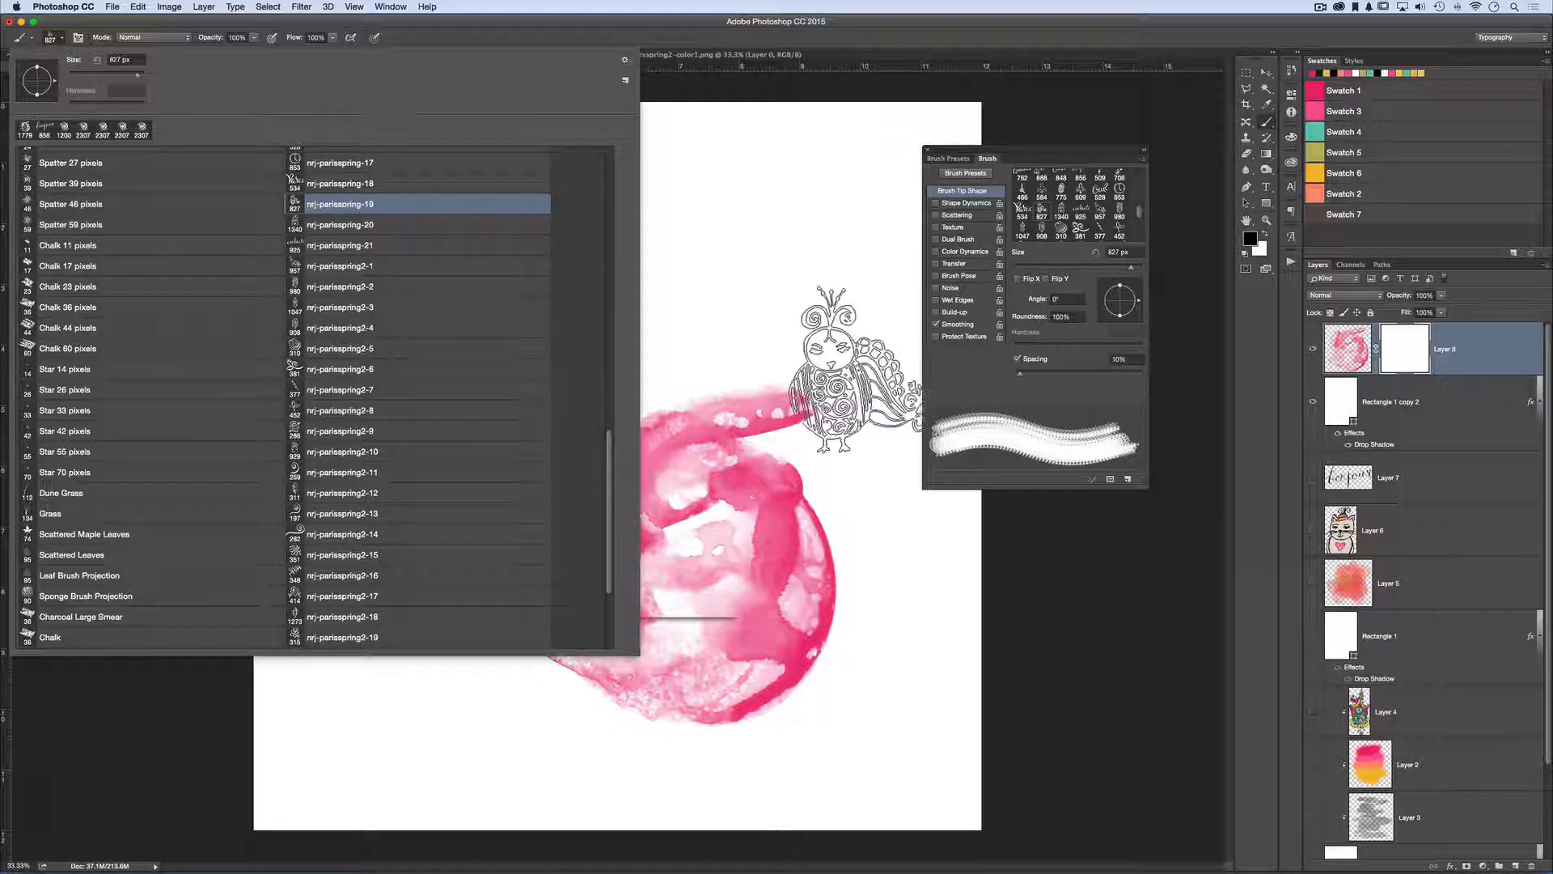
{"action": "left_click", "coordinate": [837, 39]}
Enlarge the bird brush to 1700 px and stamp it in black on Layer 8's mask, over the left part of the pink watercolor.
{"action": "key", "text": "bracketright"}
{"action": "key", "text": "bracketright"}
{"action": "key", "text": "bracketright"}
{"action": "key", "text": "bracketright"}
{"action": "key", "text": "bracketright"}
{"action": "key", "text": "bracketright"}
{"action": "key", "text": "bracketright"}
{"action": "key", "text": "bracketright"}
{"action": "key", "text": "bracketright"}
{"action": "key", "text": "bracketright"}
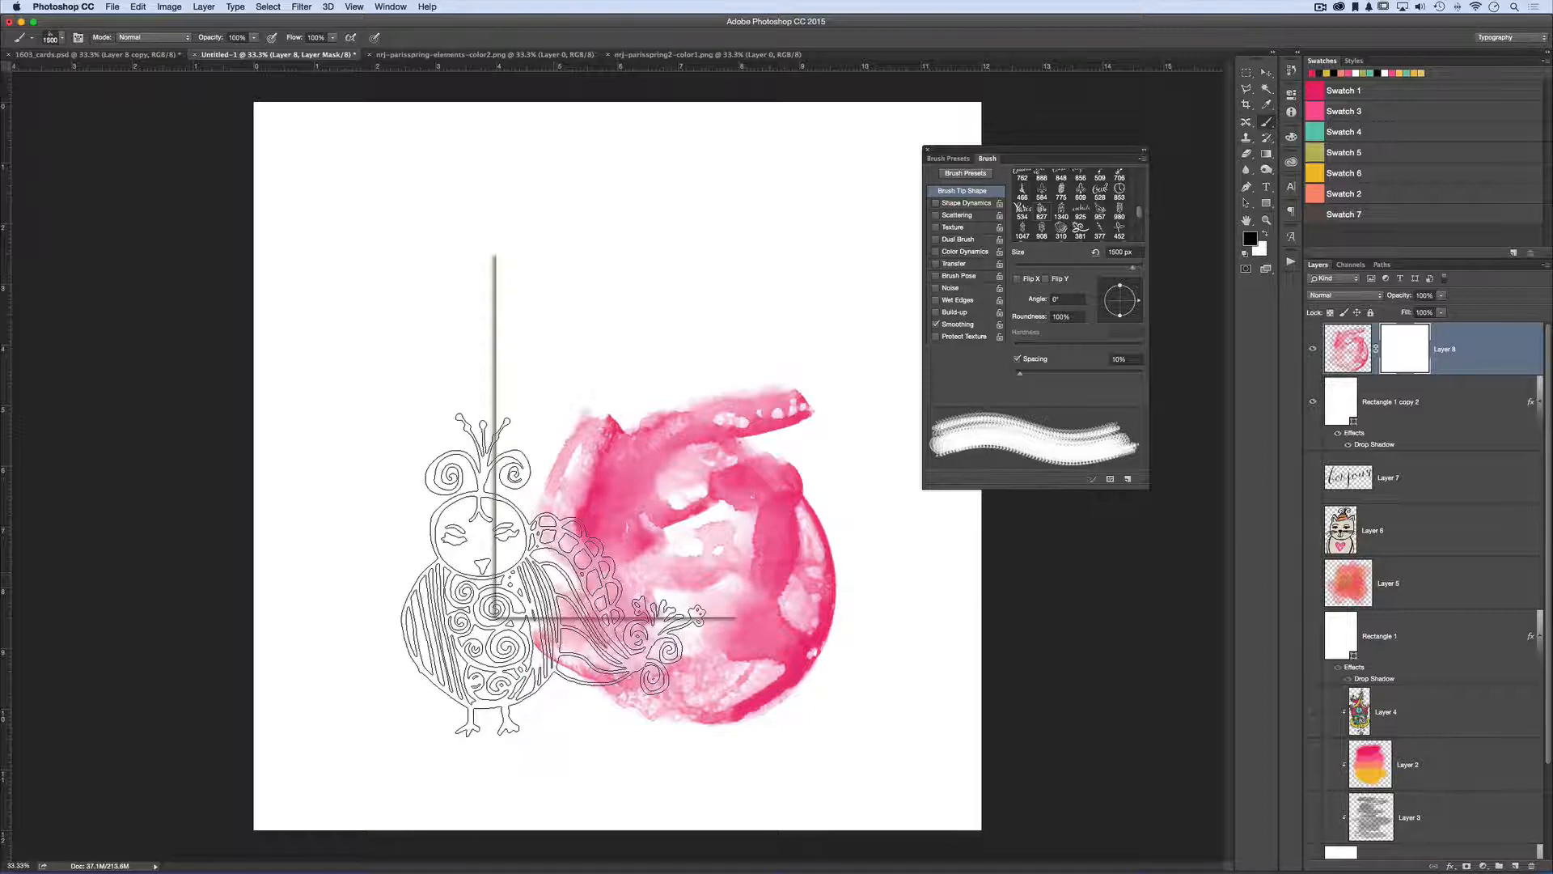
{"action": "key", "text": "bracketleft"}
{"action": "key", "text": "bracketleft"}
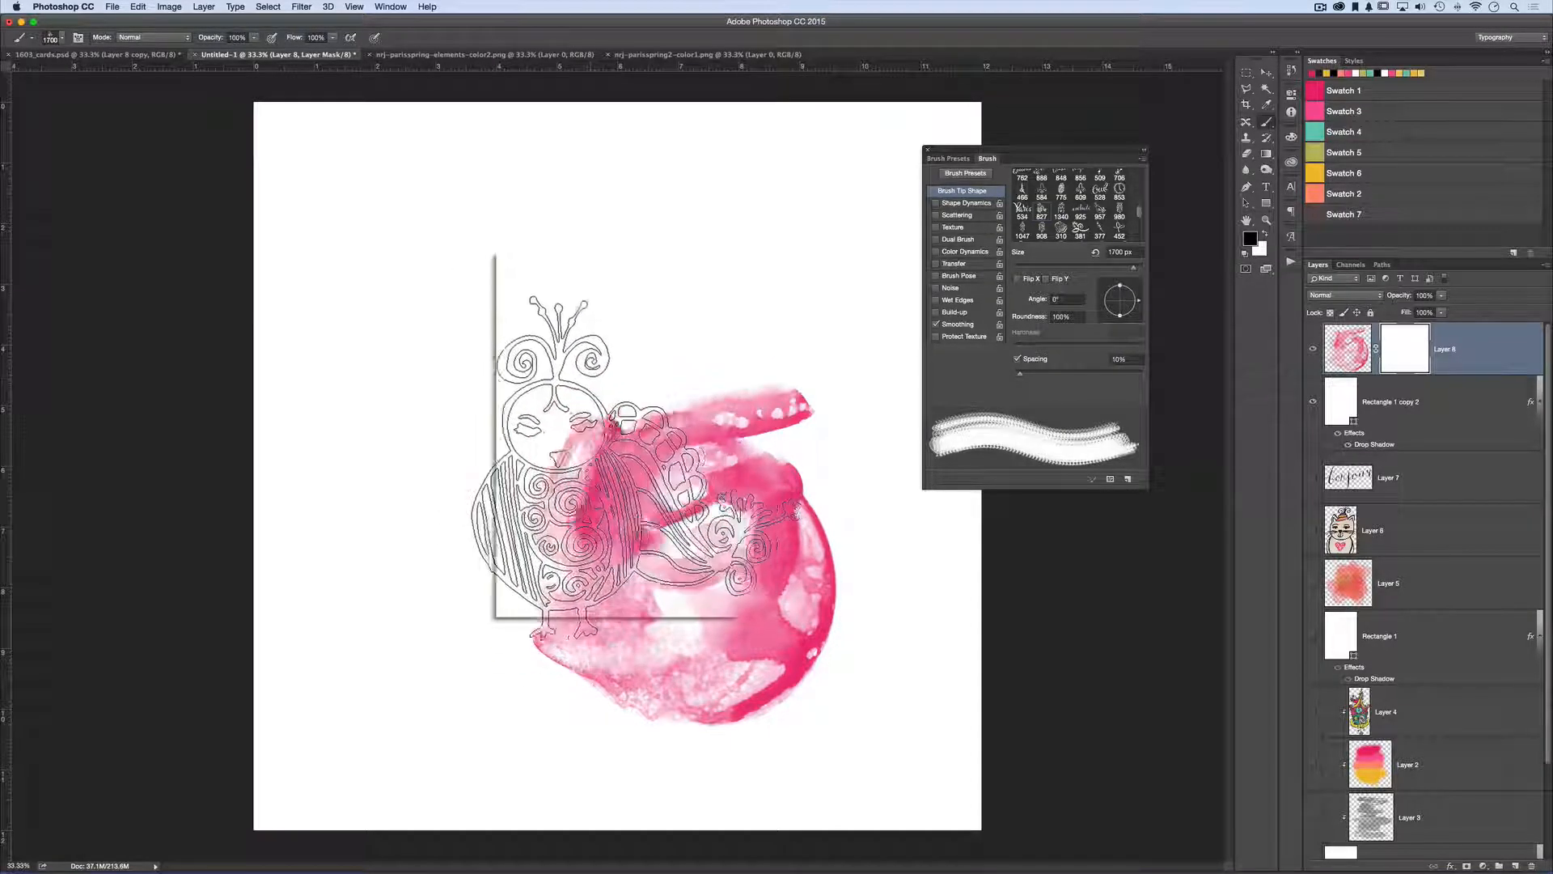
{"action": "key", "text": "bracketright"}
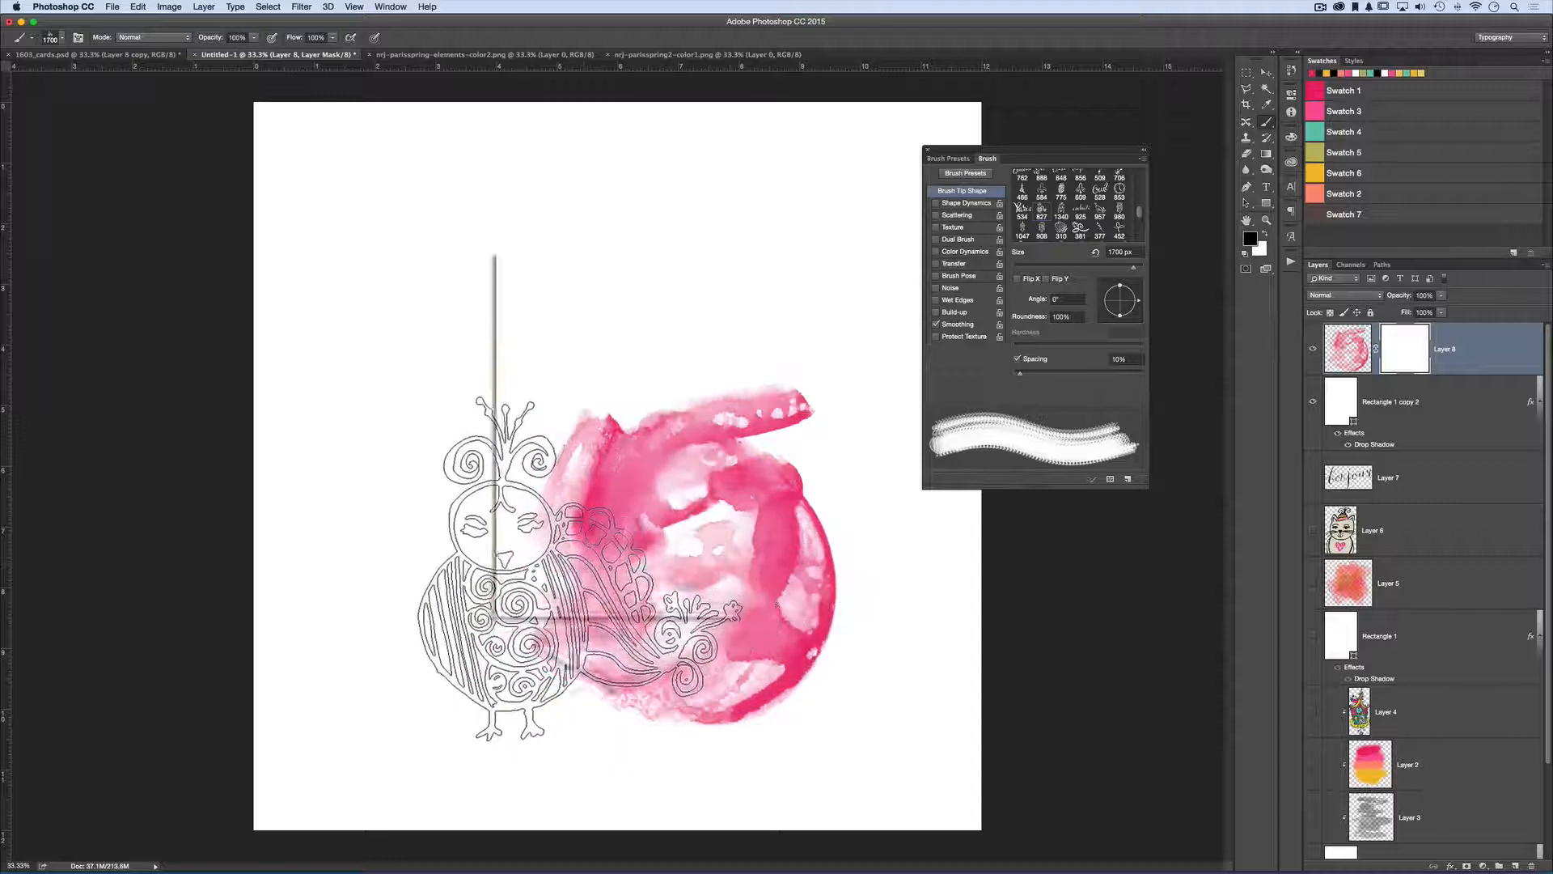
{"action": "left_click", "coordinate": [578, 567]}
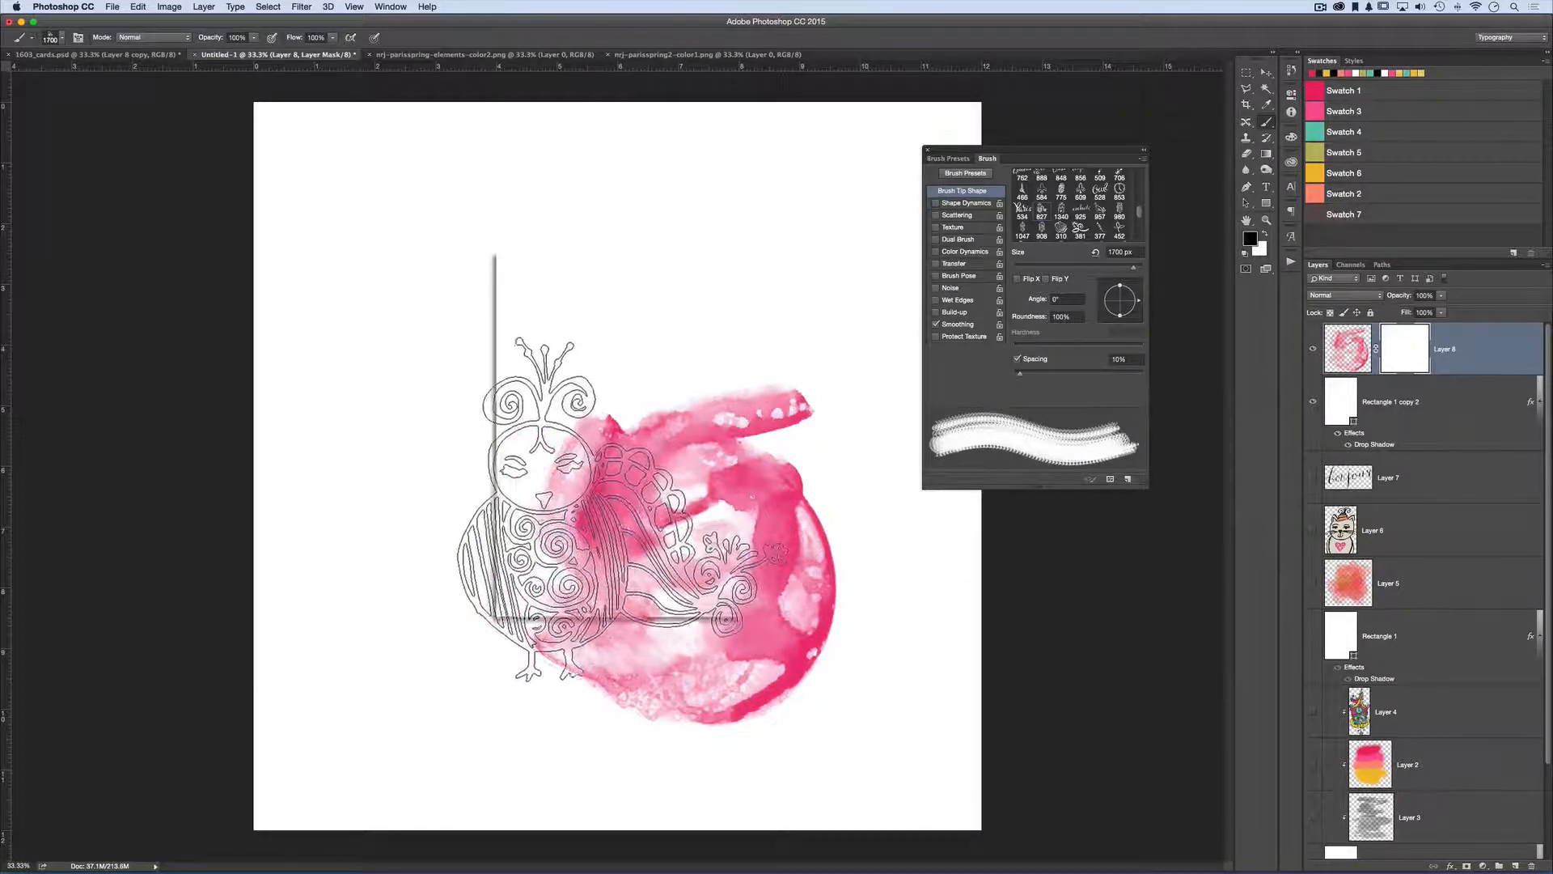
{"action": "left_click", "coordinate": [623, 509]}
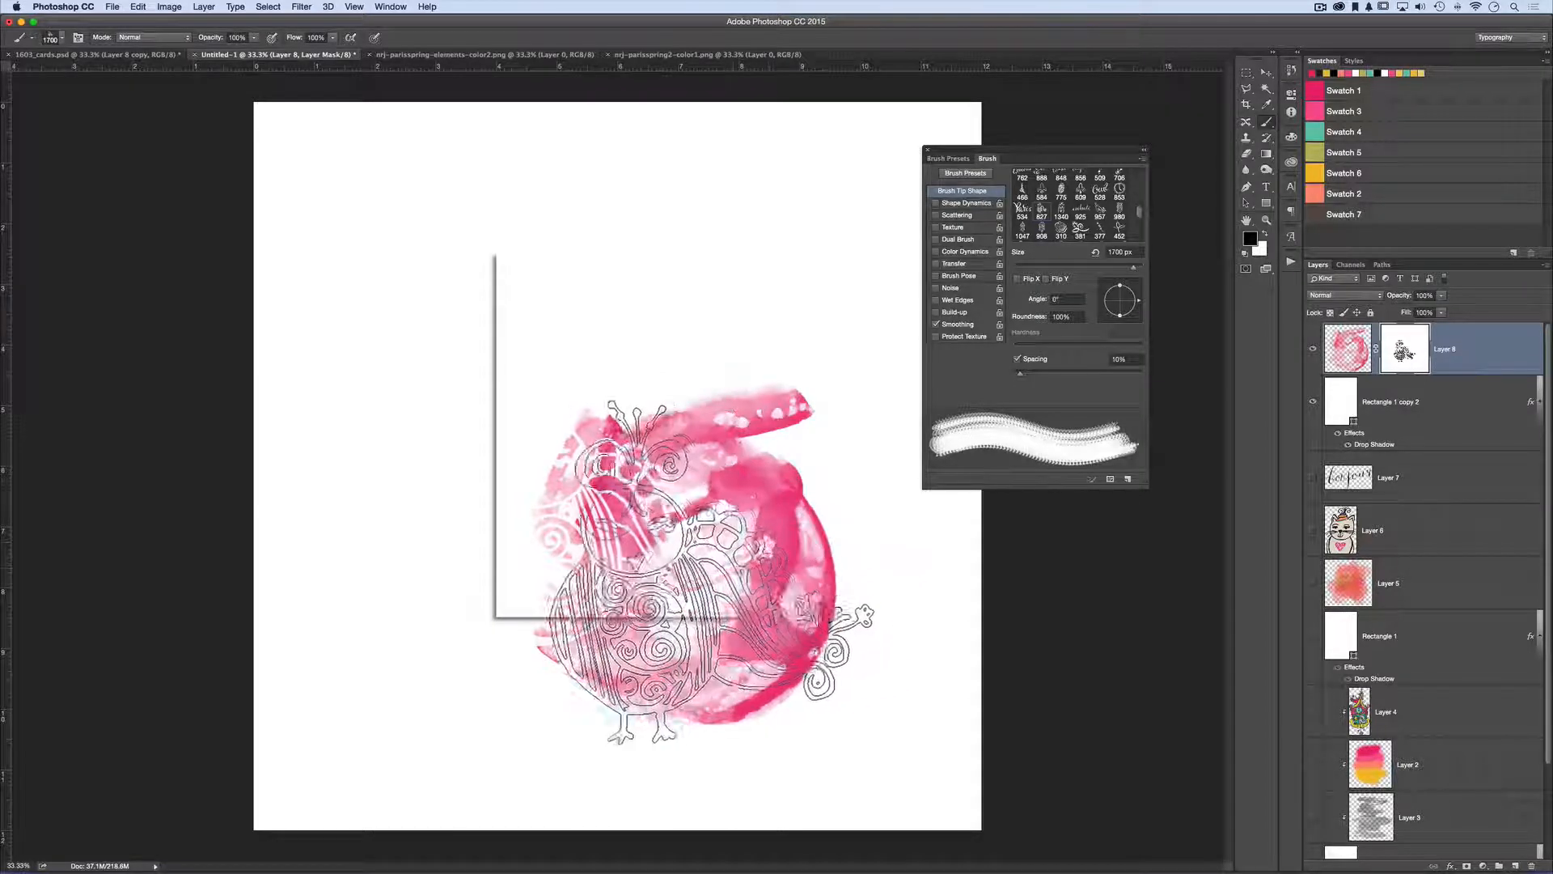
{"action": "mouse_move", "coordinate": [704, 555]}
{"action": "left_mouse_down"}
{"action": "mouse_move", "coordinate": [708, 532]}
{"action": "mouse_move", "coordinate": [603, 504]}
{"action": "mouse_move", "coordinate": [857, 394]}
{"action": "left_mouse_up"}
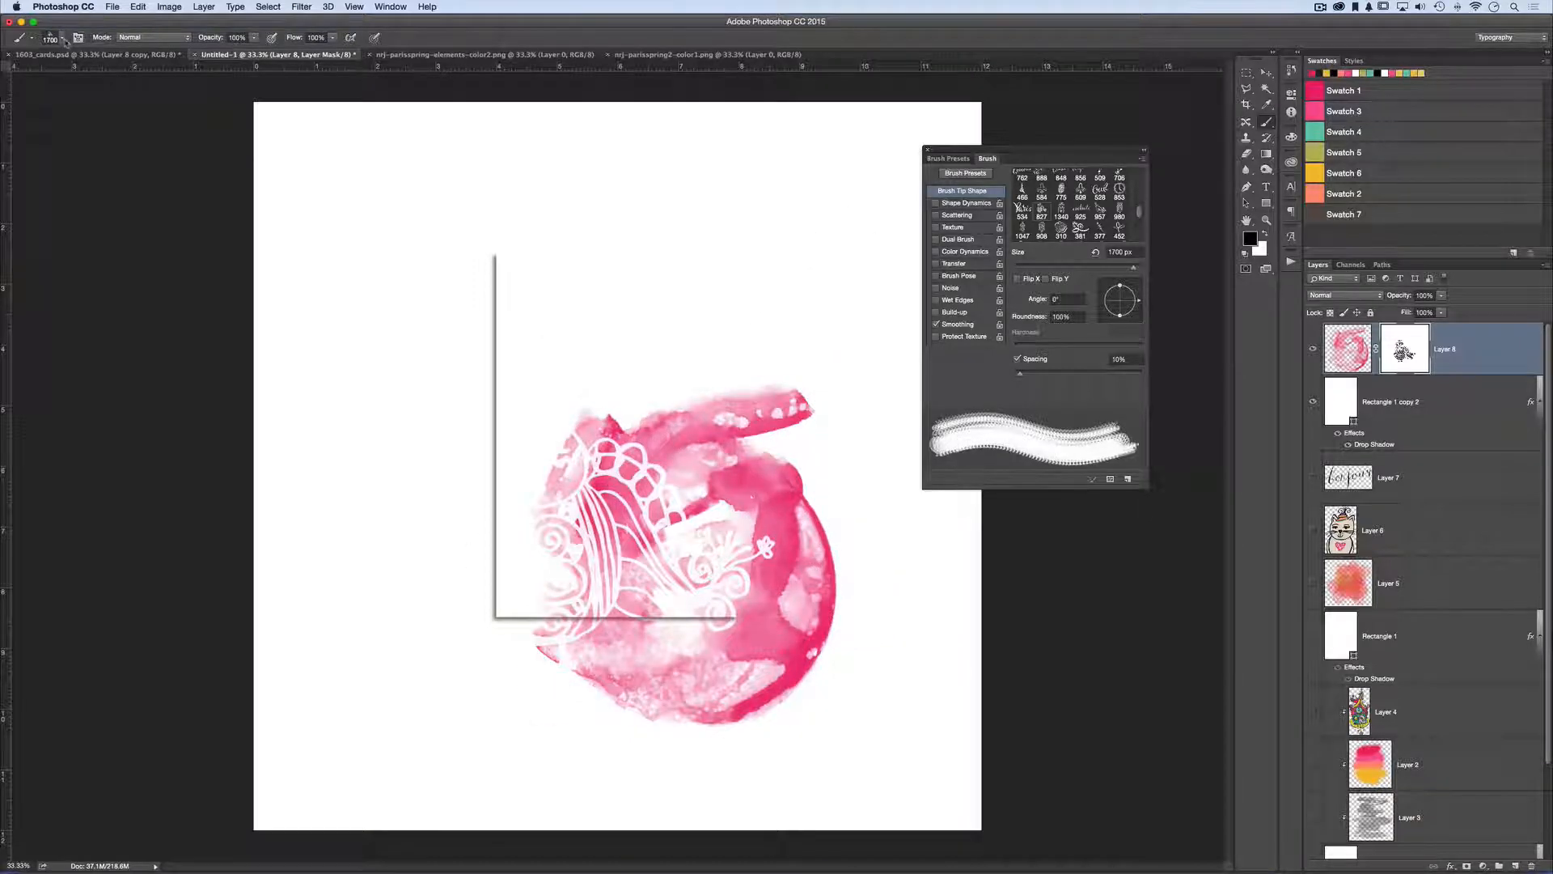
Choose the Watercolor Edging 6 - Champions brush from the presets.
{"action": "left_click", "coordinate": [63, 38]}
{"action": "scroll", "coordinate": [343, 290], "scroll_direction": "up", "scroll_amount": 15}
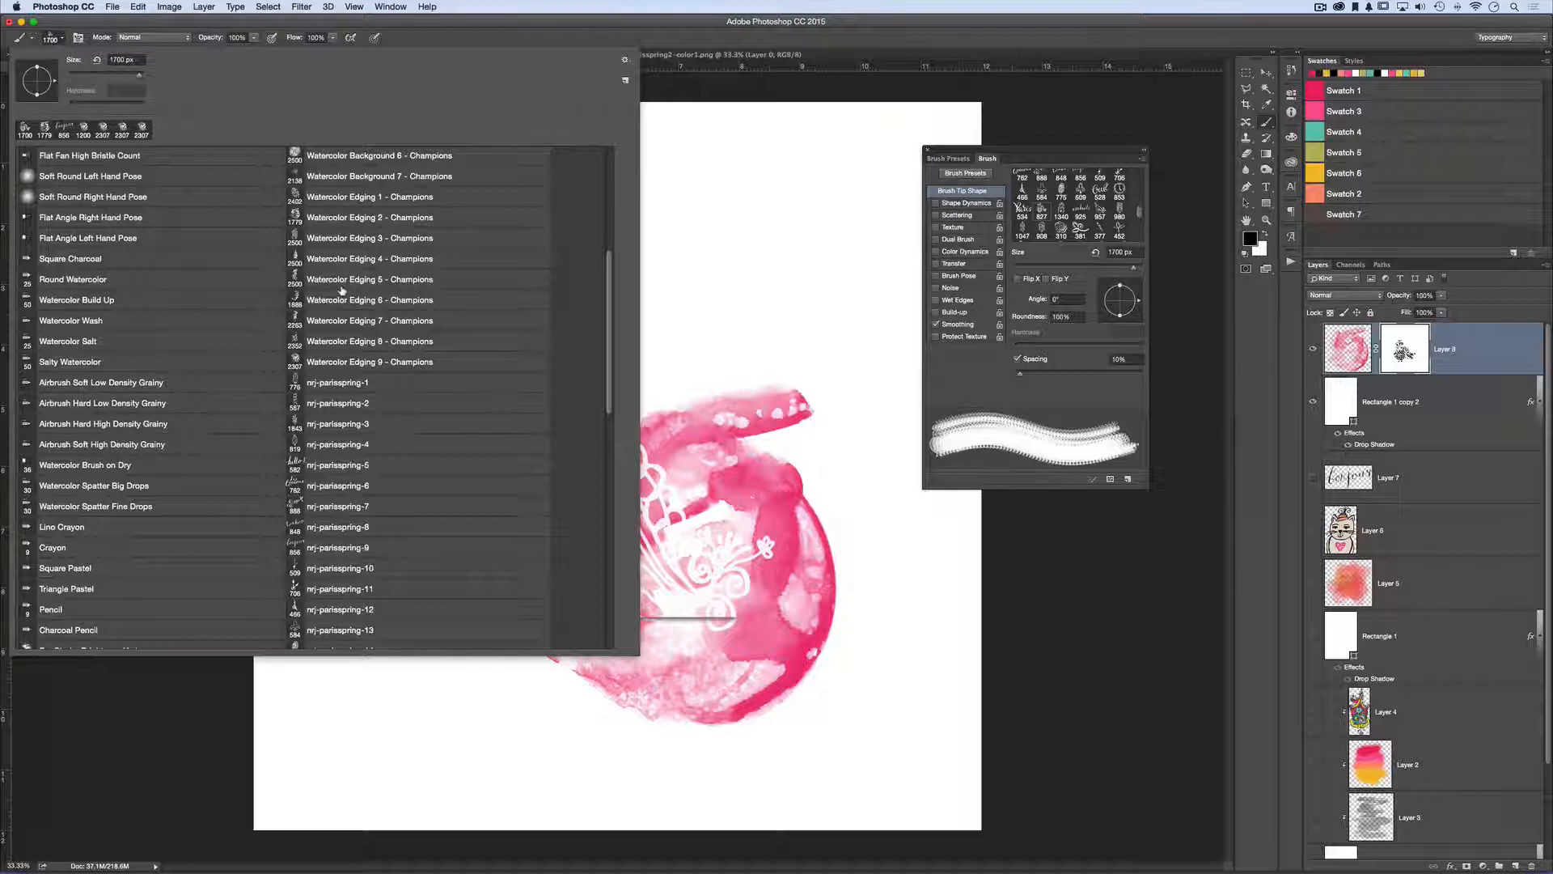
{"action": "left_click", "coordinate": [366, 304]}
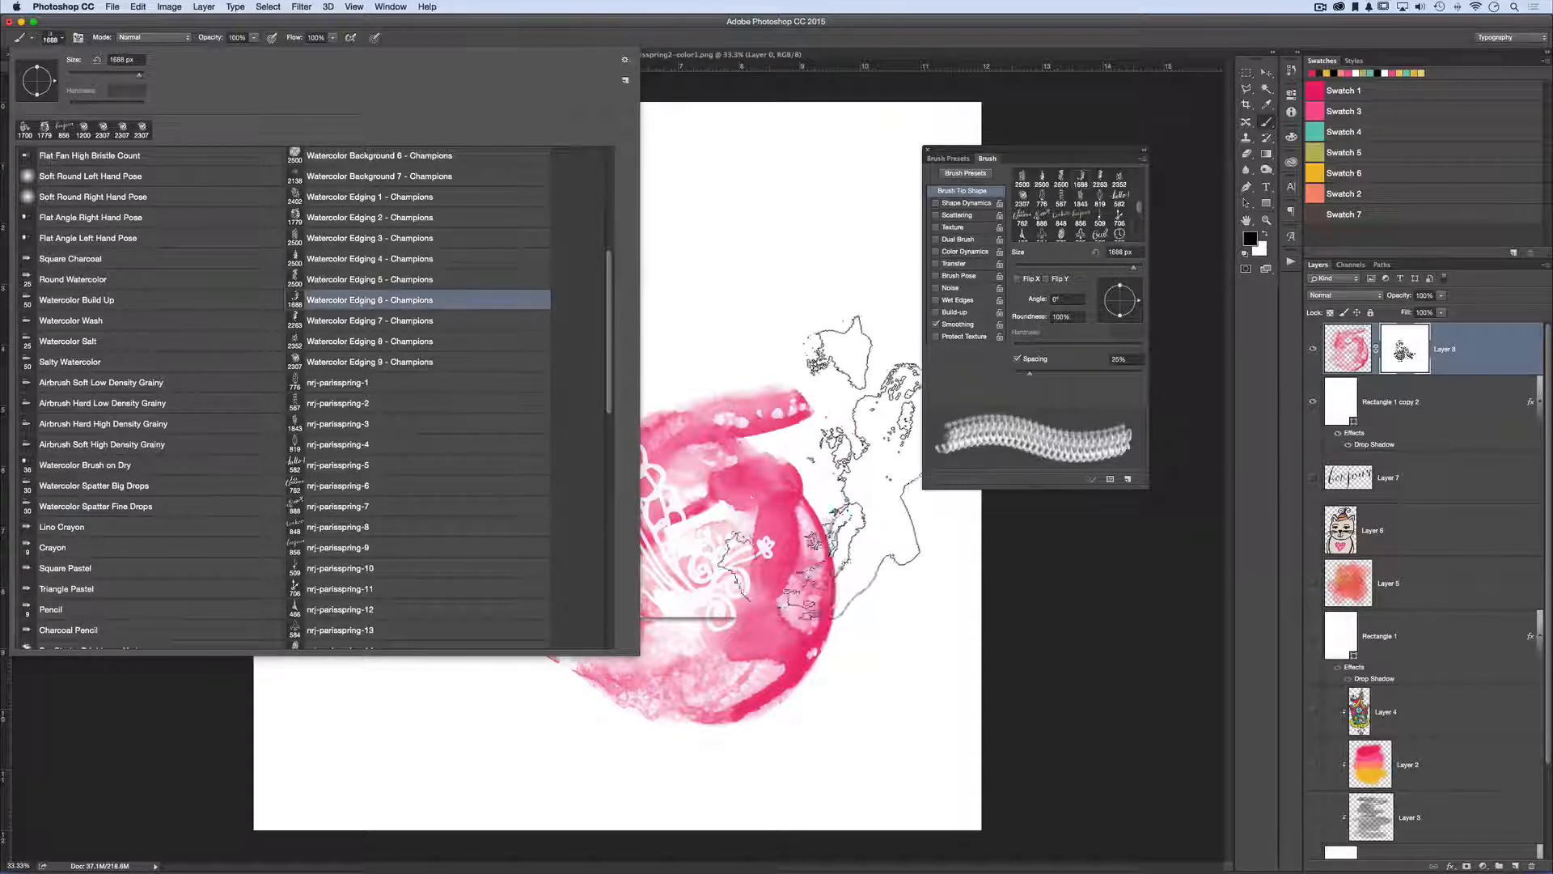
{"action": "left_click", "coordinate": [805, 40]}
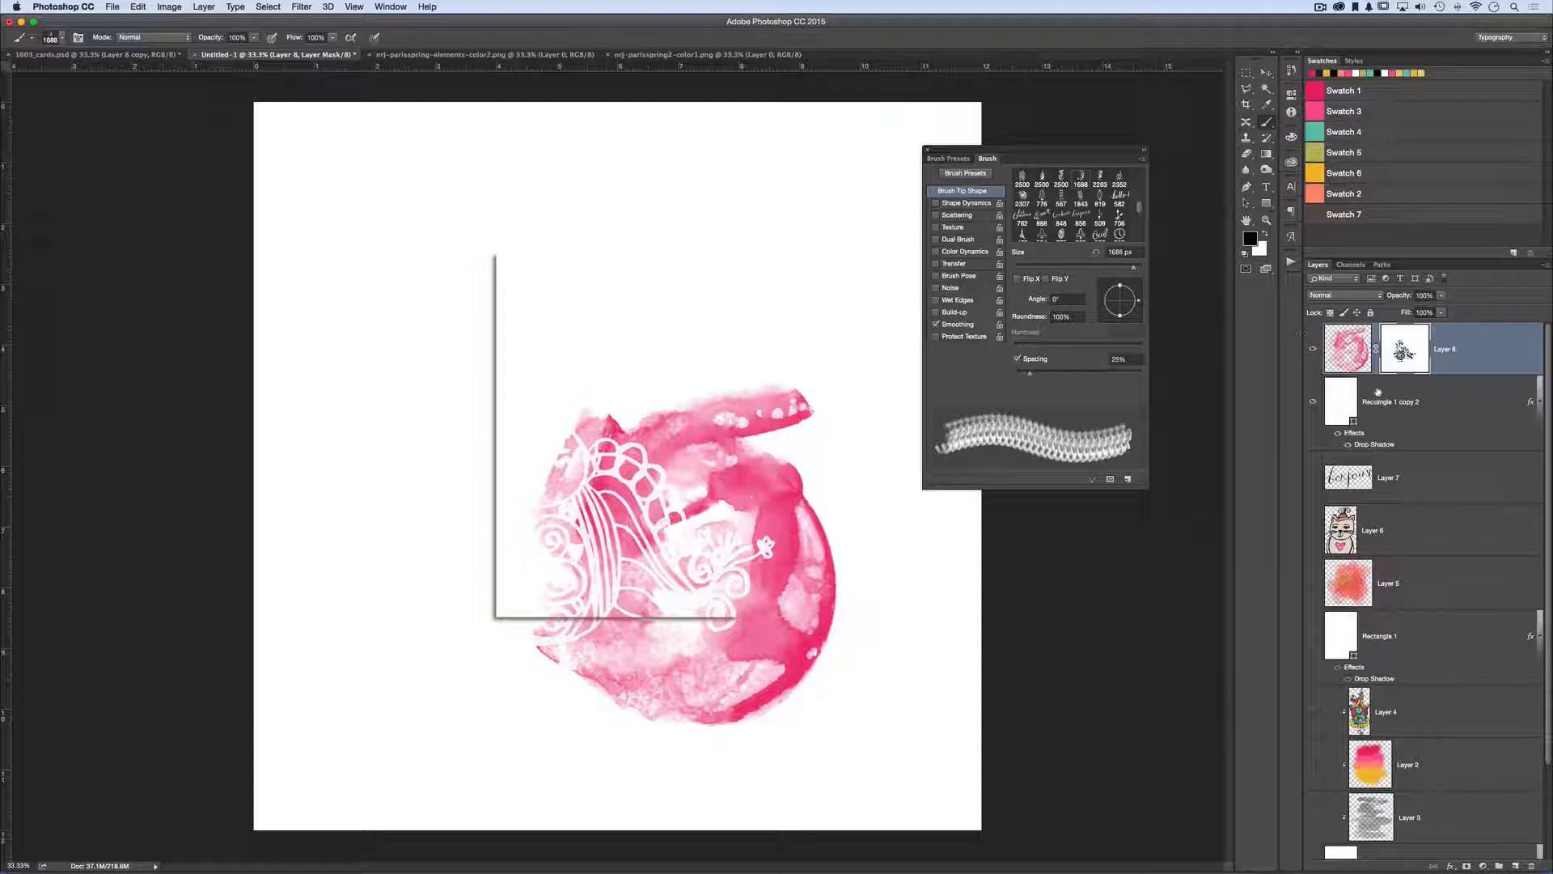
Alternate the active target between Layer 8's artwork and its mask to compare them, ending on the mask.
{"action": "left_click", "coordinate": [1357, 356]}
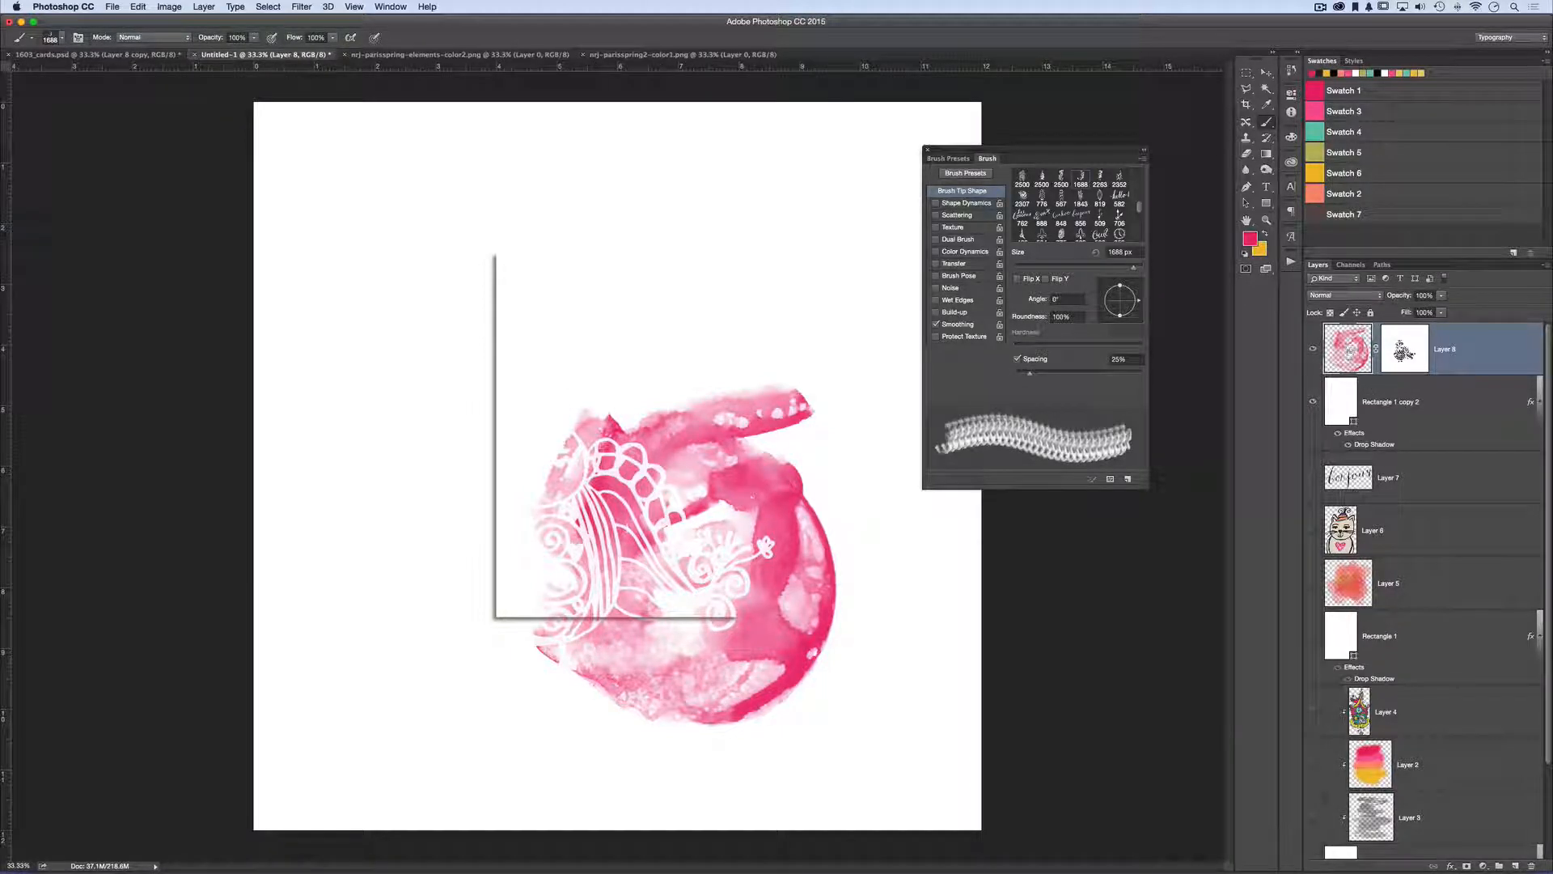
{"action": "left_click", "coordinate": [1385, 354]}
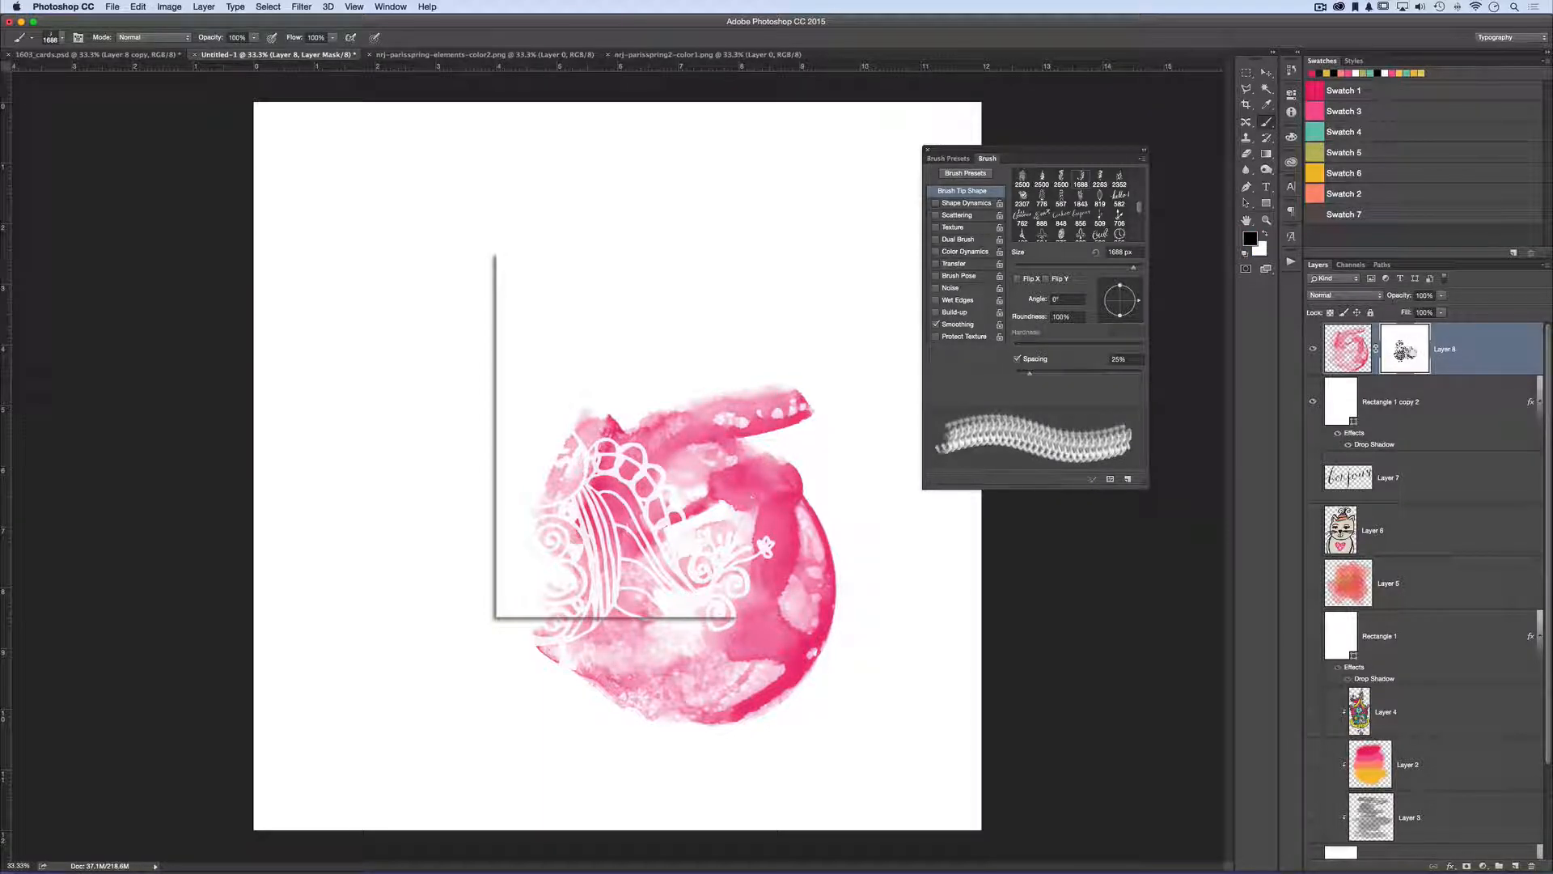
{"action": "left_click", "coordinate": [1350, 350]}
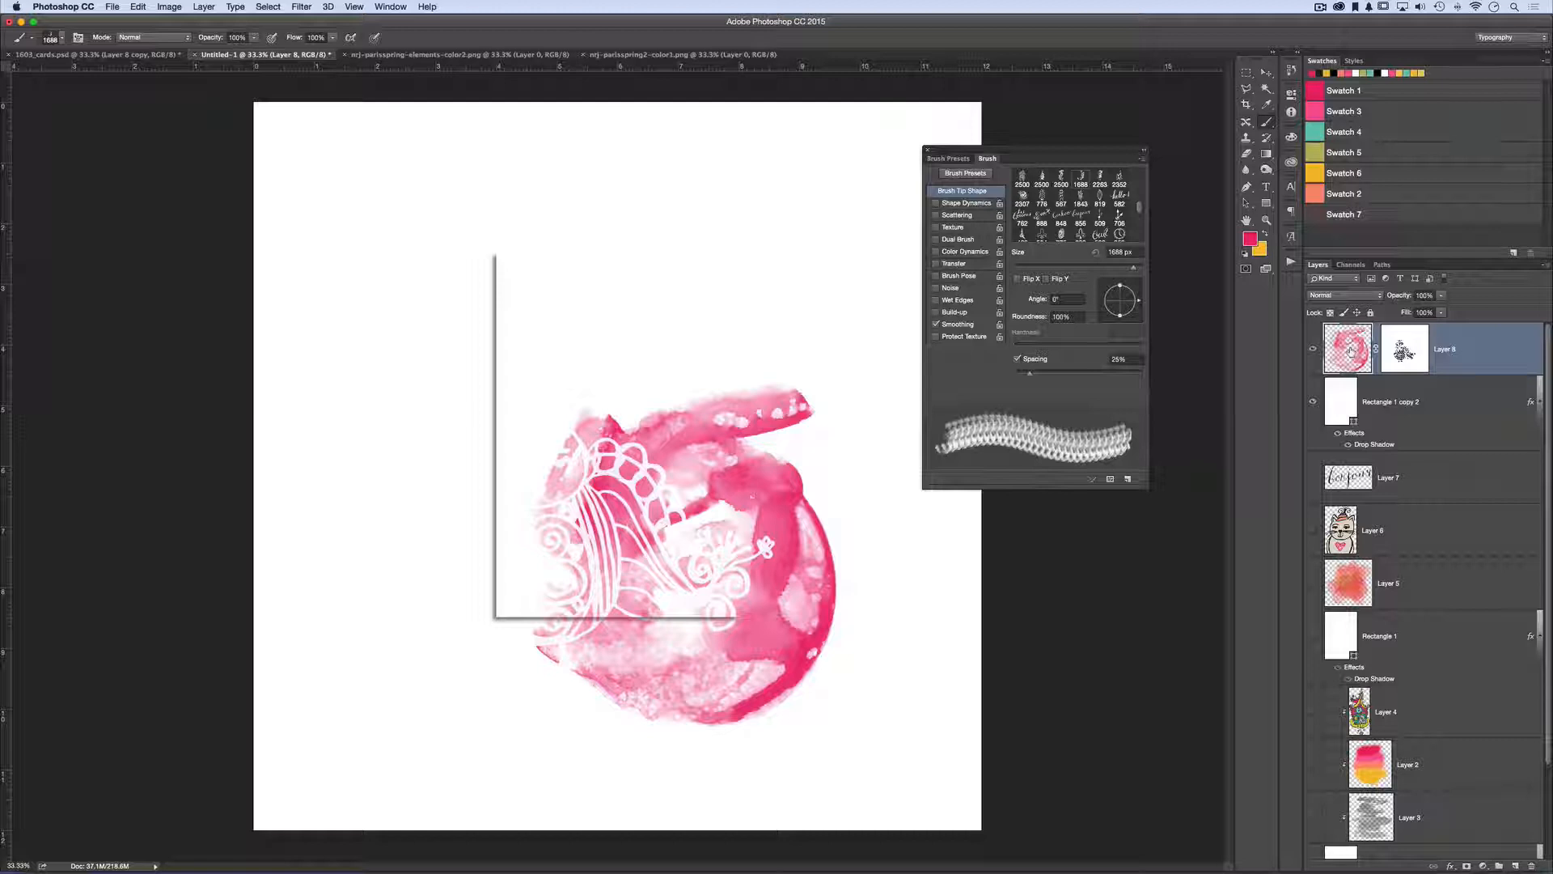
{"action": "left_click", "coordinate": [1411, 354]}
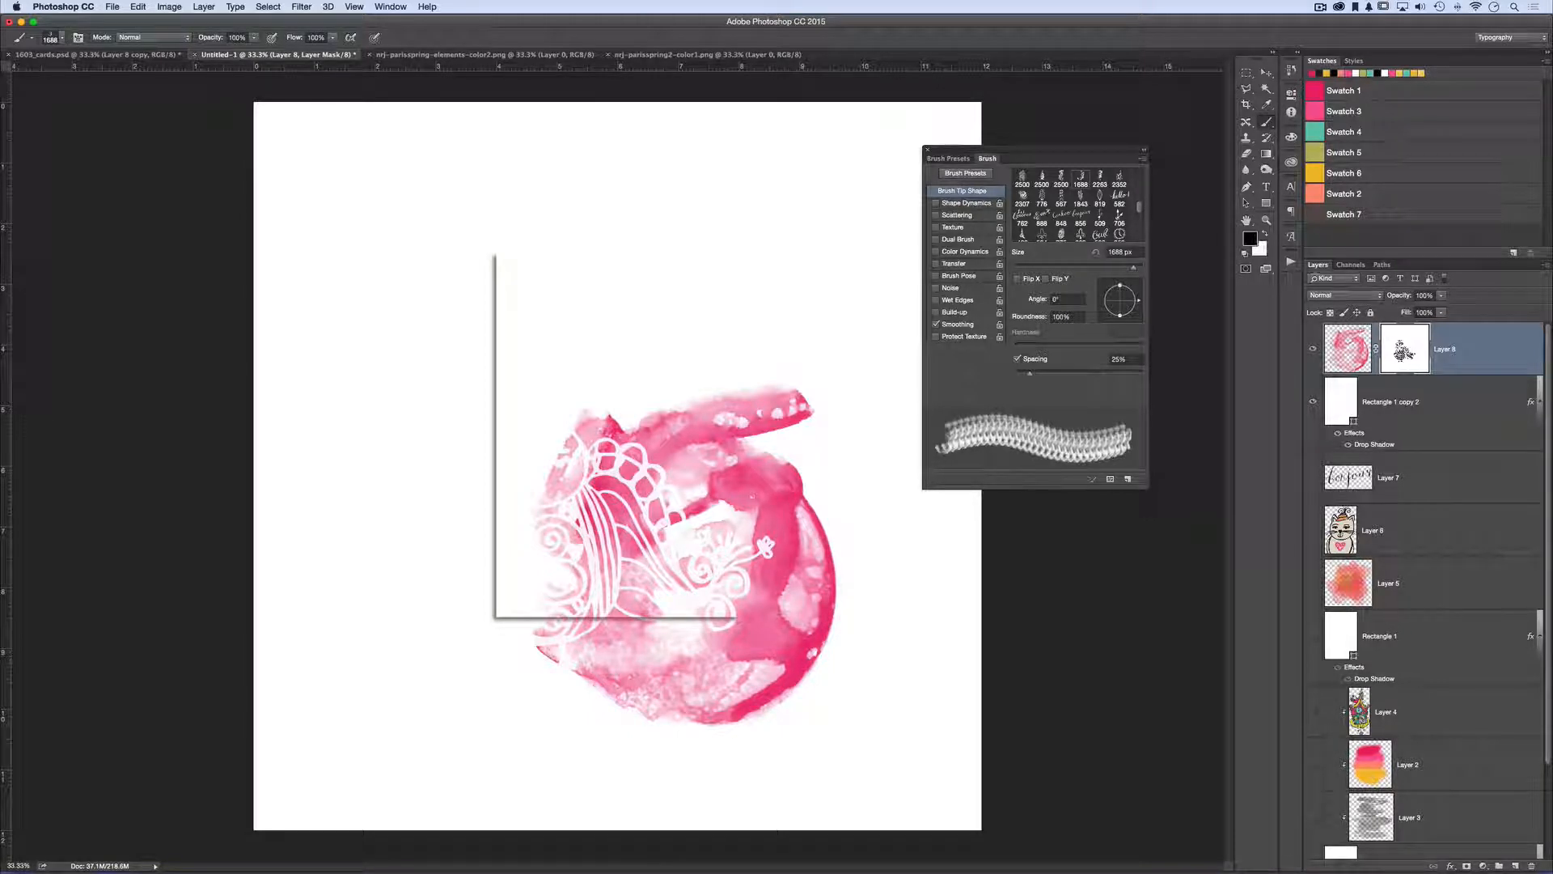
Target Layer 8's artwork, swap to yellow, set the brush mode to Multiply and stamp yellow watercolor over the bird's left side.
{"action": "left_click", "coordinate": [1348, 348]}
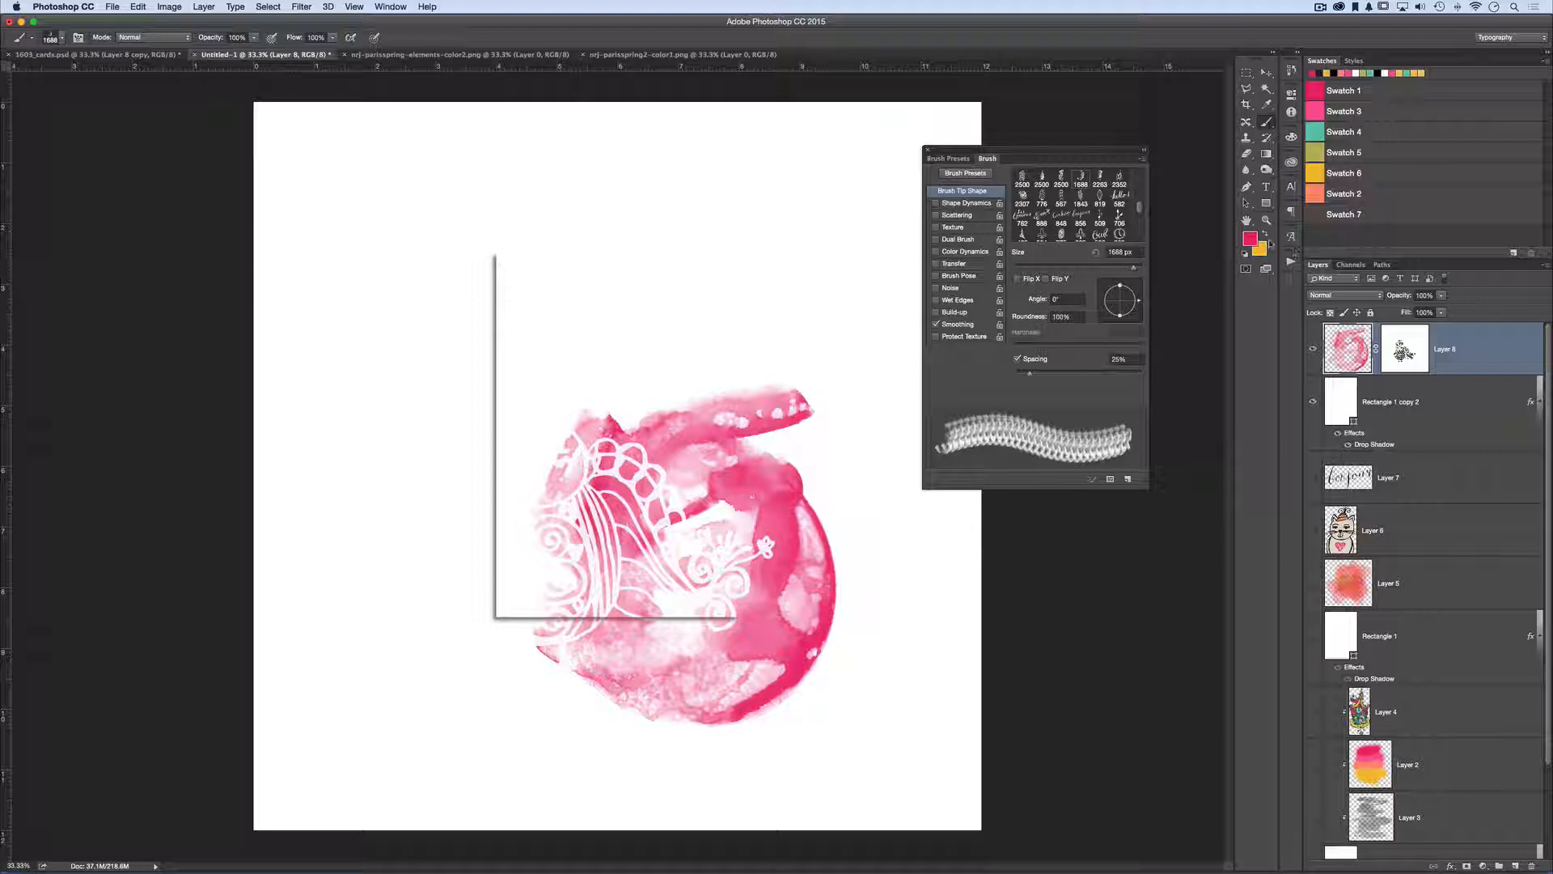
{"action": "left_click", "coordinate": [1269, 237]}
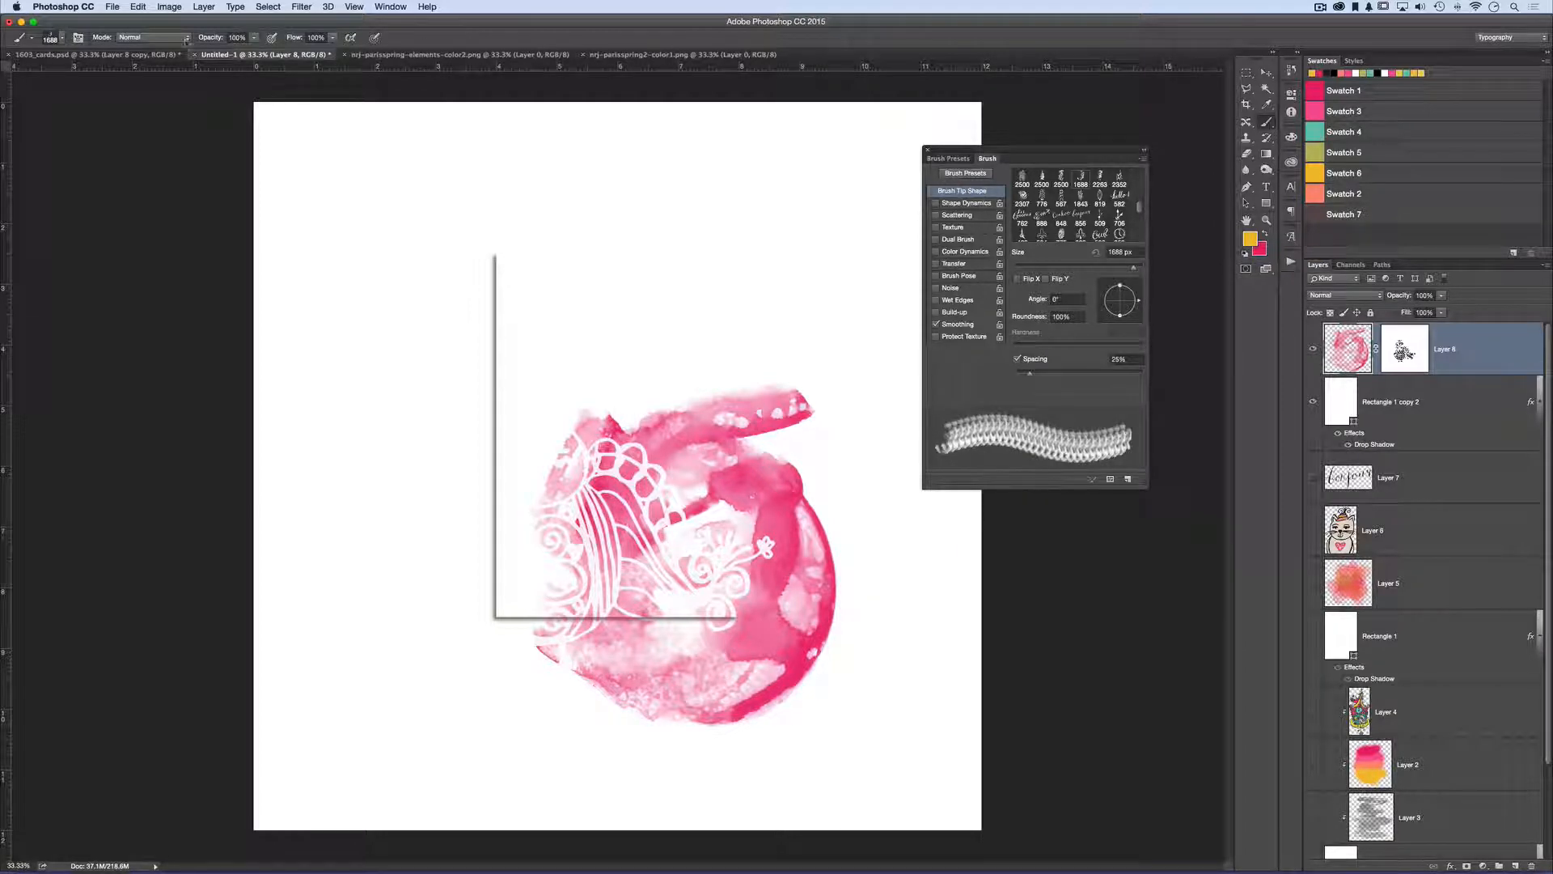
{"action": "left_click", "coordinate": [186, 37]}
{"action": "left_click", "coordinate": [145, 83]}
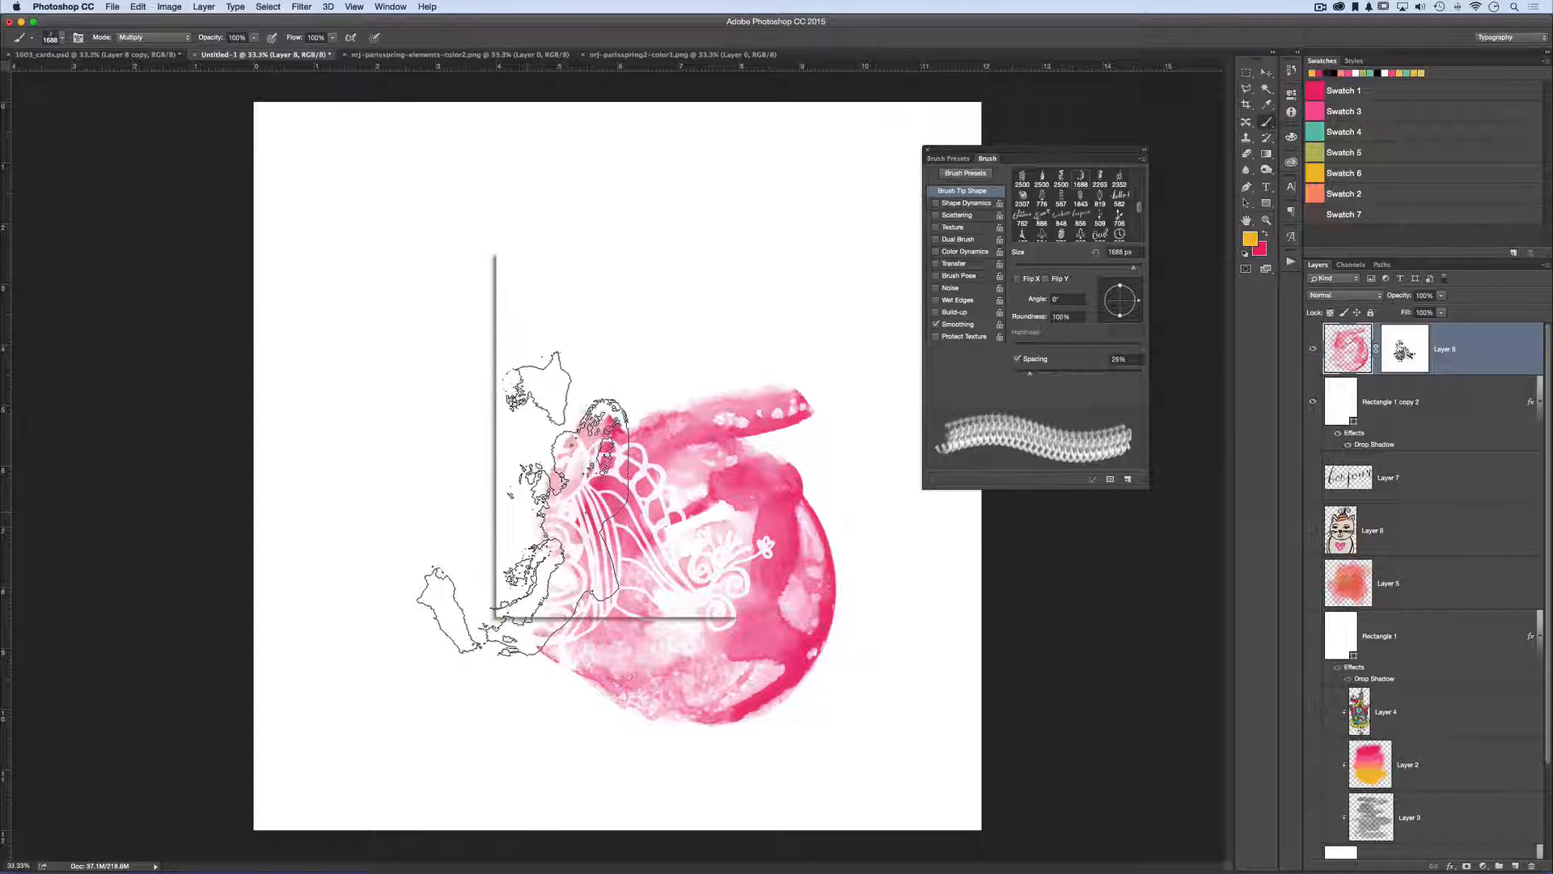
{"action": "left_click", "coordinate": [524, 495]}
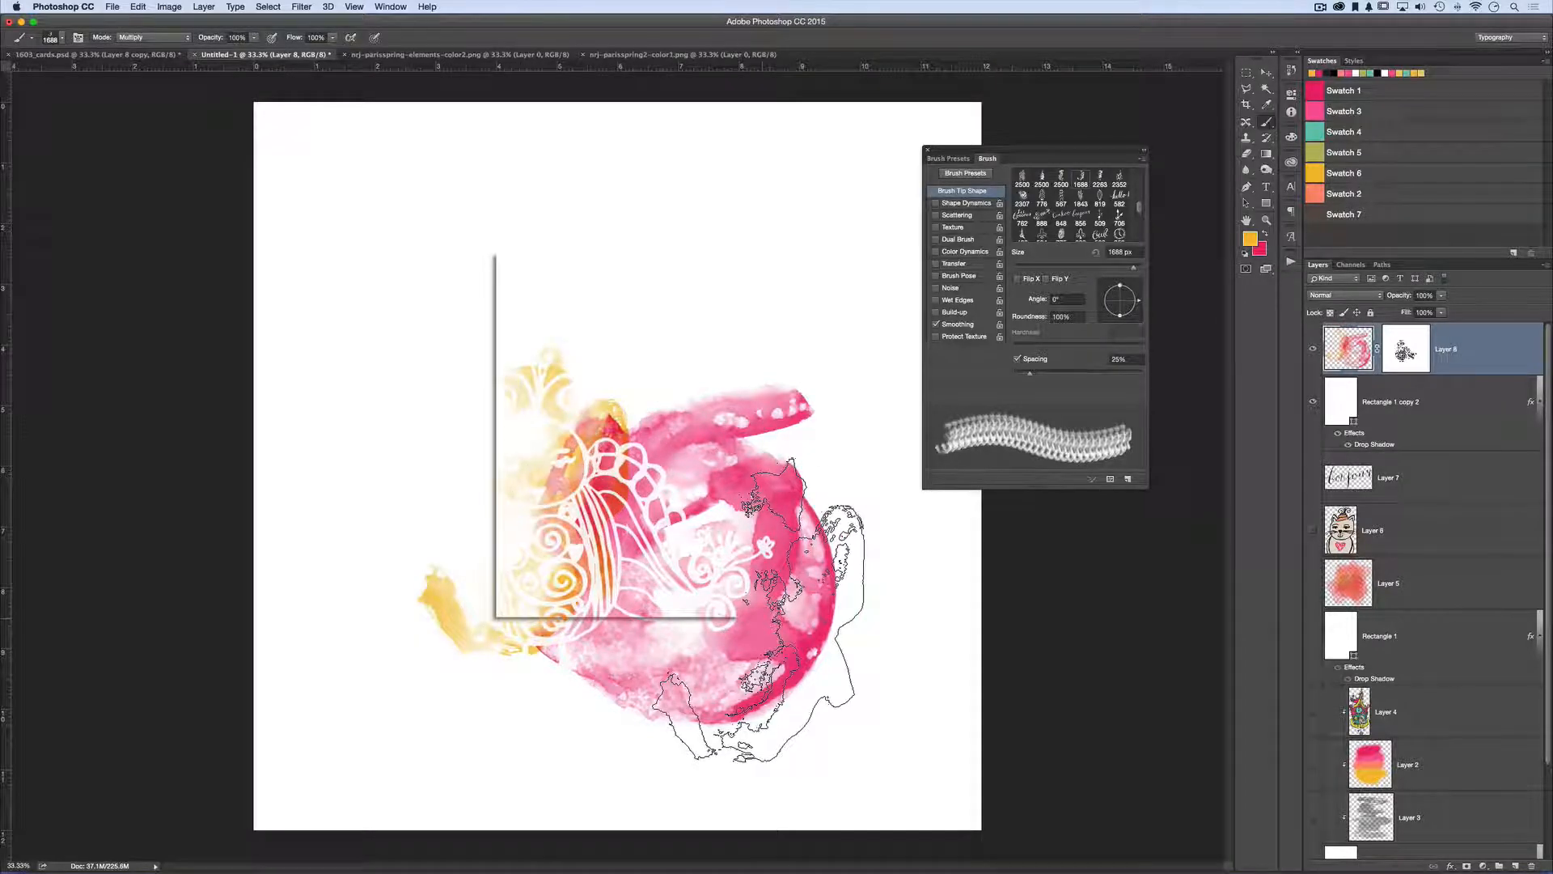
{"action": "key", "text": "super+equal"}
{"action": "key", "text": "super+equal"}
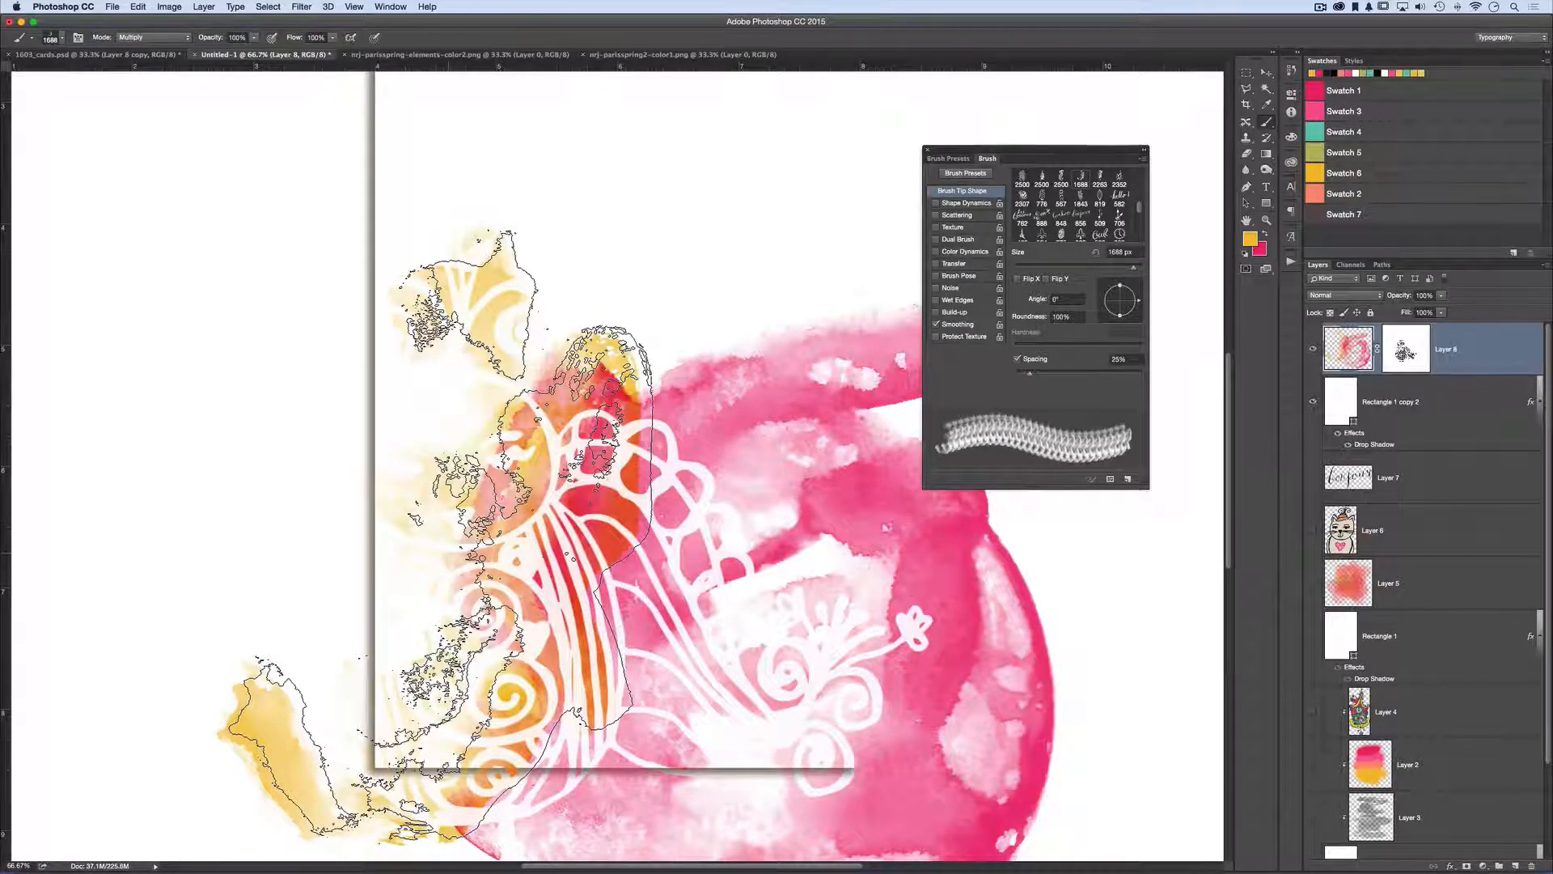
{"action": "key", "text": "super+minus"}
{"action": "key", "text": "super+minus"}
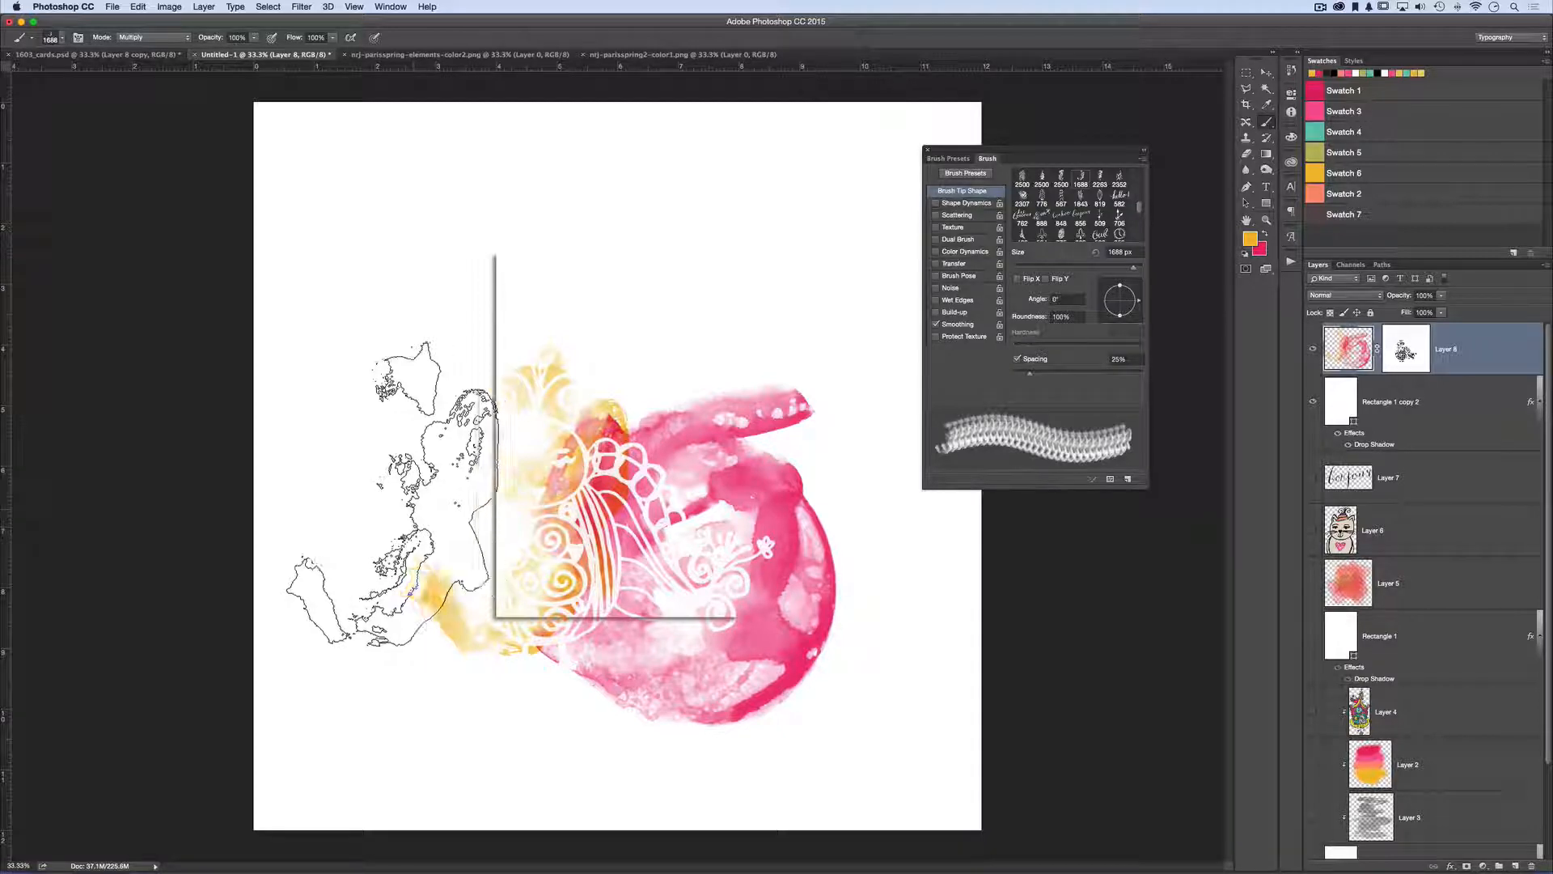
Rotate the brush tip to -158°, enlarge it to 1820 px and stamp yellow again over the bird's head and body.
{"action": "left_click", "coordinate": [392, 493]}
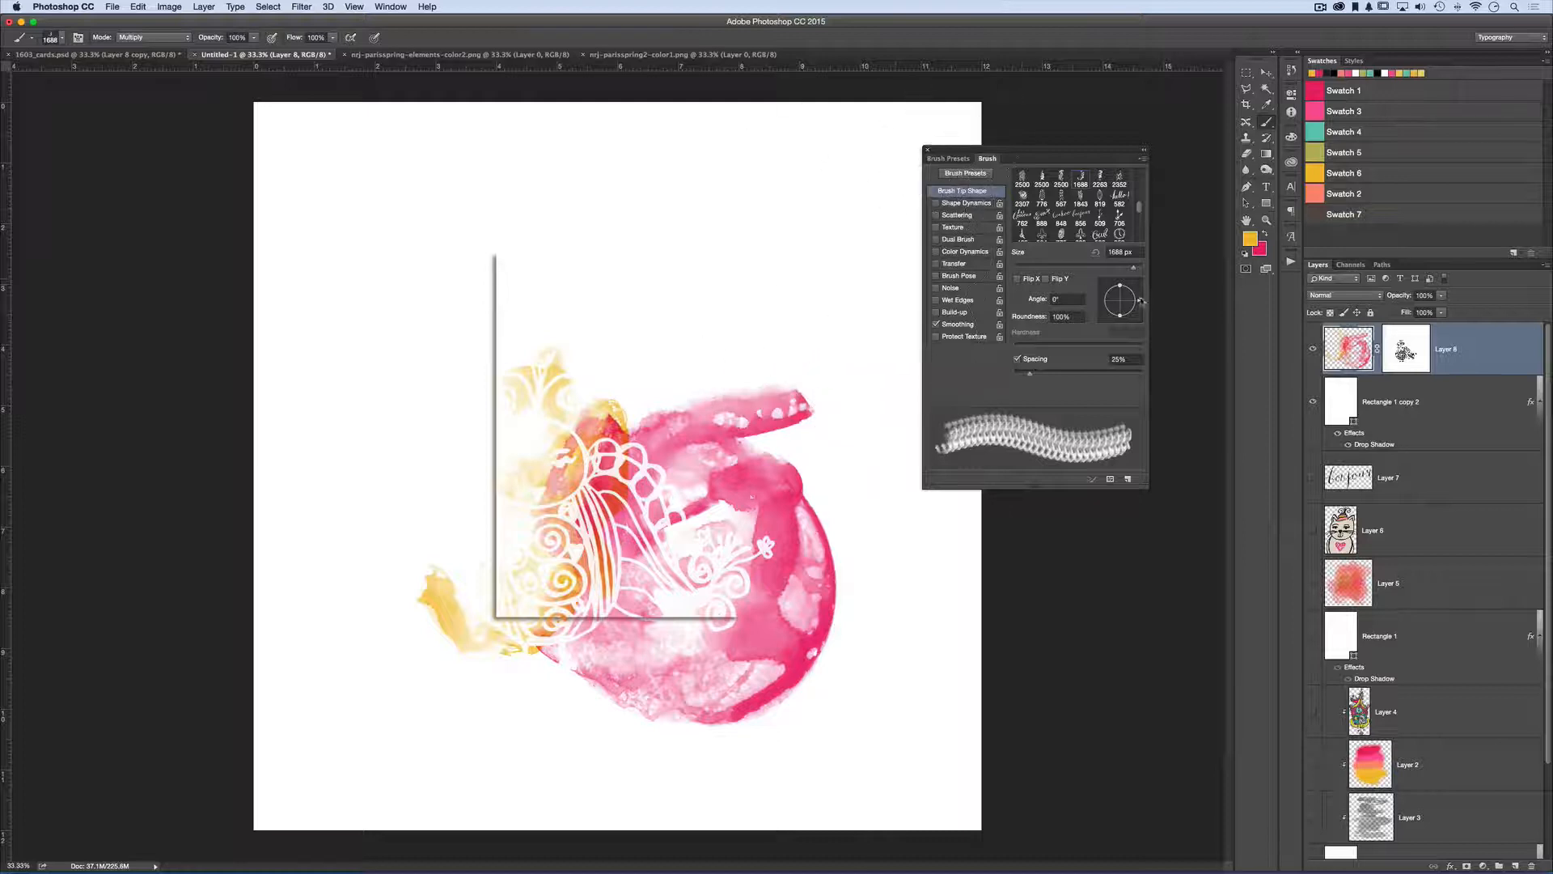
{"action": "left_click_drag", "start_coordinate": [1141, 302], "coordinate": [1101, 308]}
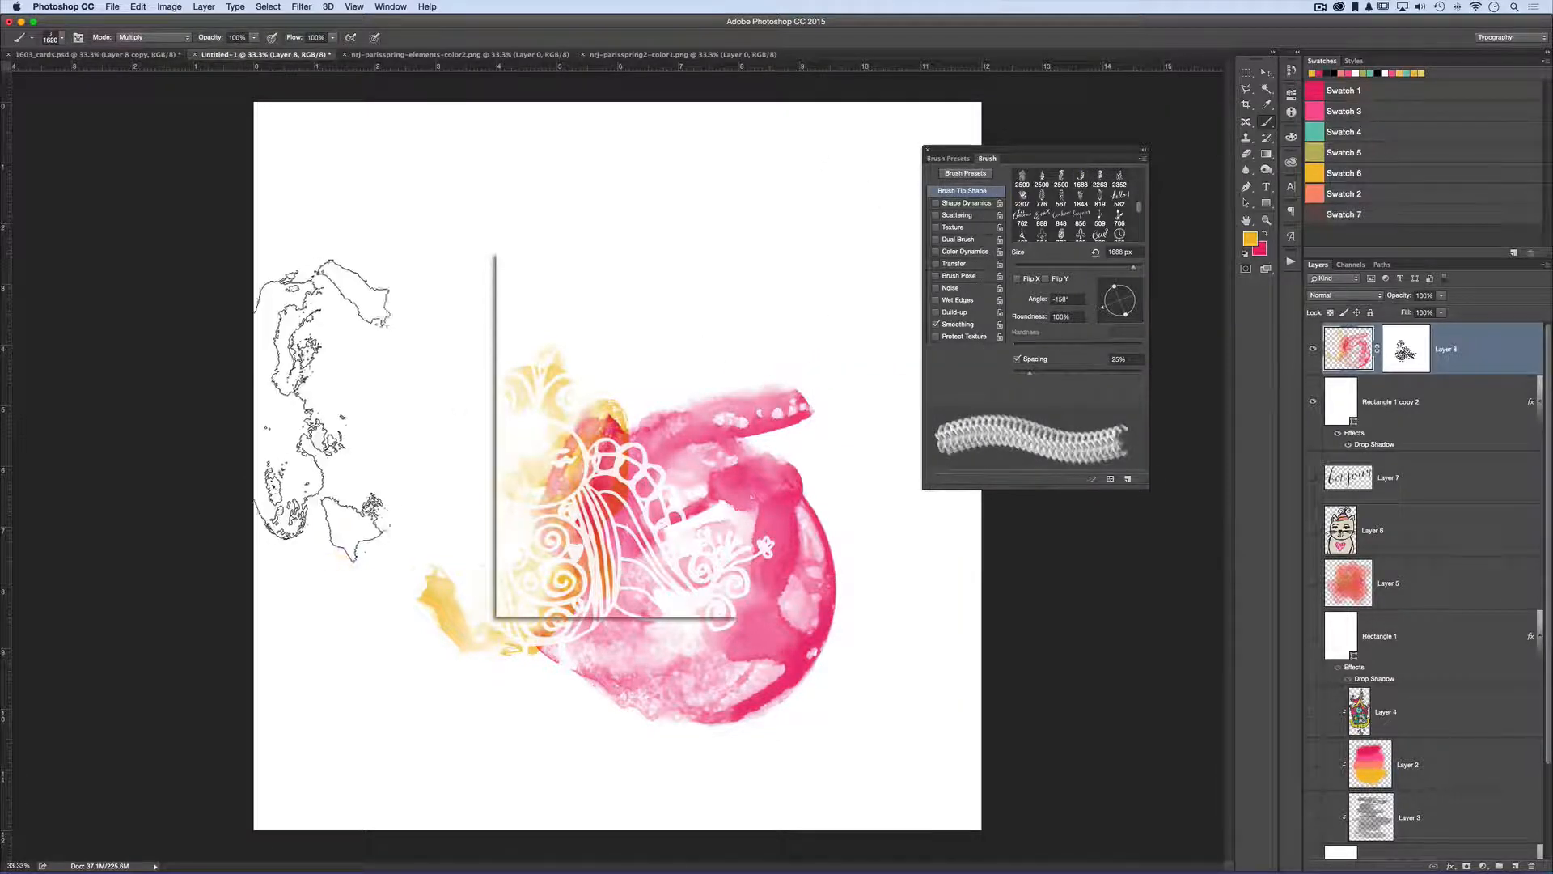
{"action": "mouse_move", "coordinate": [303, 411]}
{"action": "left_mouse_down"}
{"action": "mouse_move", "coordinate": [401, 432]}
{"action": "mouse_move", "coordinate": [518, 527]}
{"action": "left_mouse_up"}
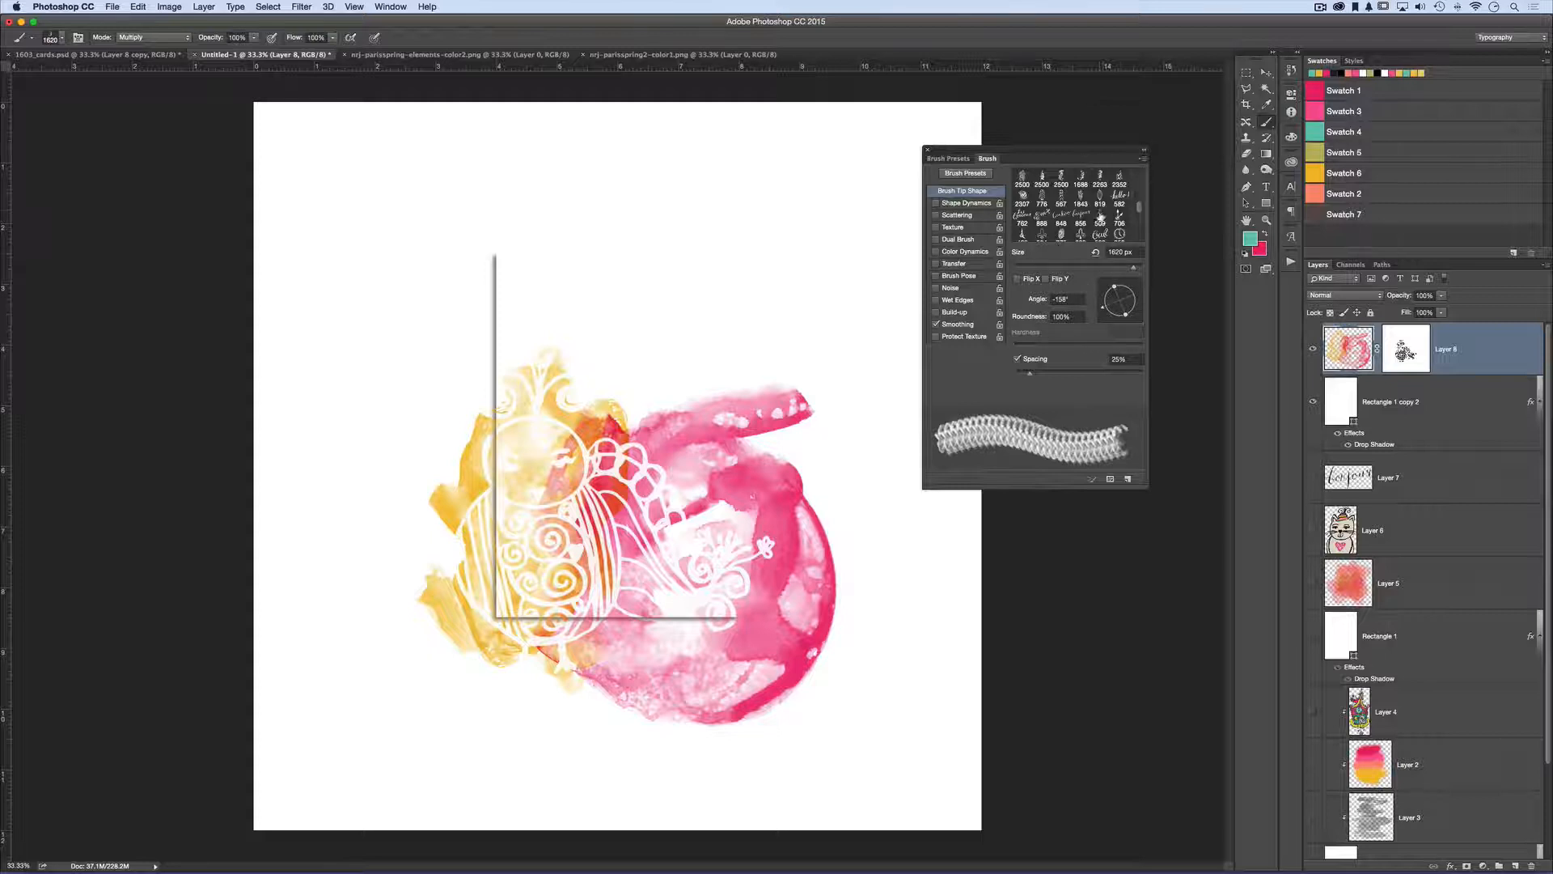
Choose the Watercolor Edging 3 - Champions brush and stamp teal (Swatch 4) at 2500 px over the upper-left canvas and the bird's left edge.
{"action": "left_click", "coordinate": [56, 37]}
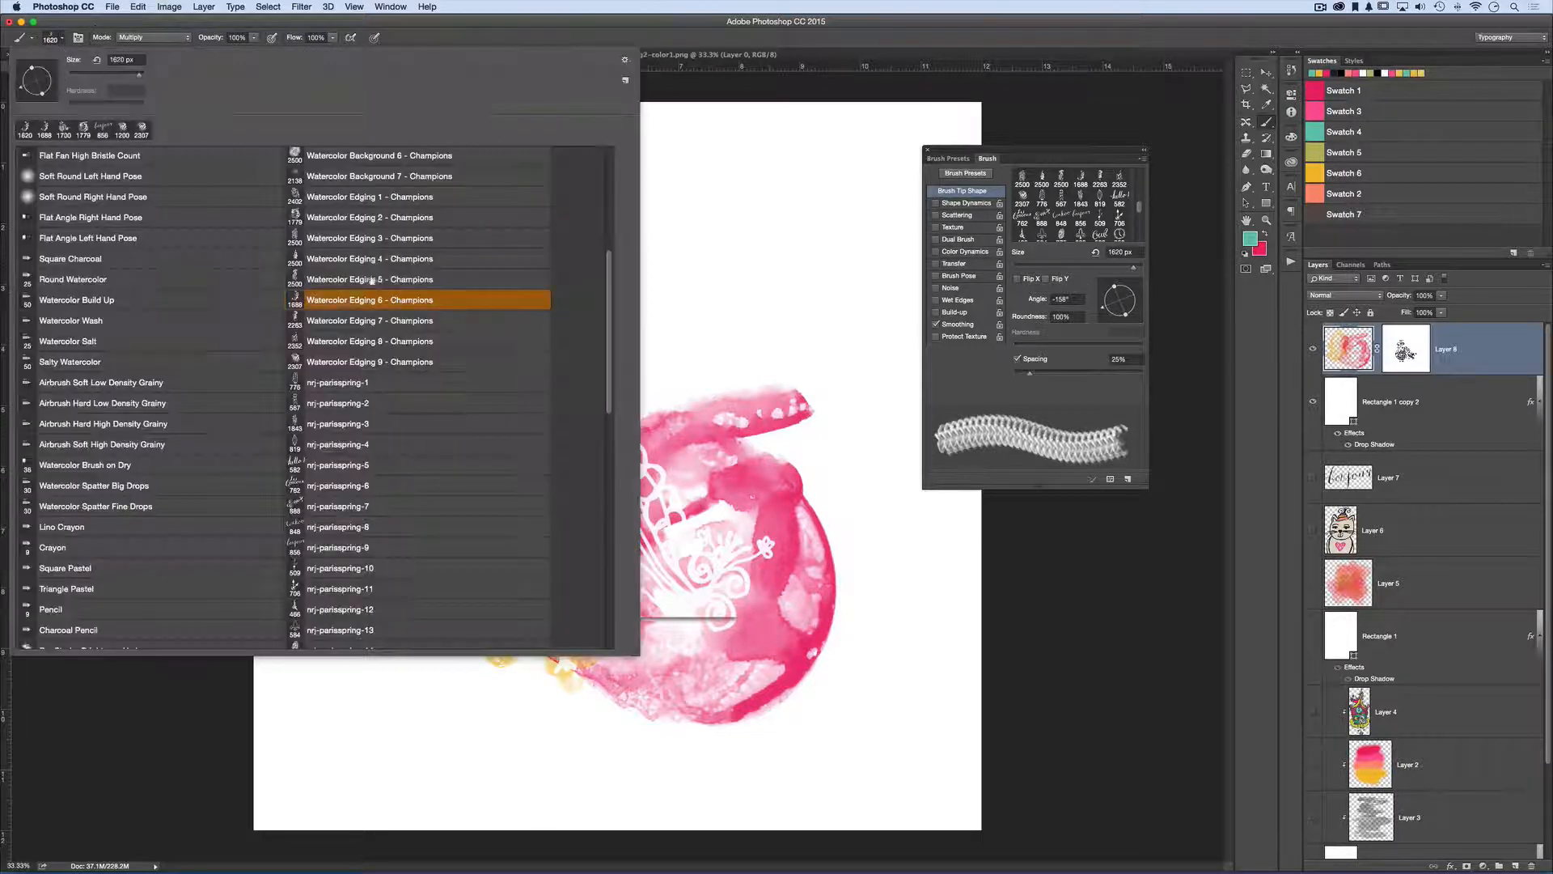
{"action": "left_click", "coordinate": [366, 238]}
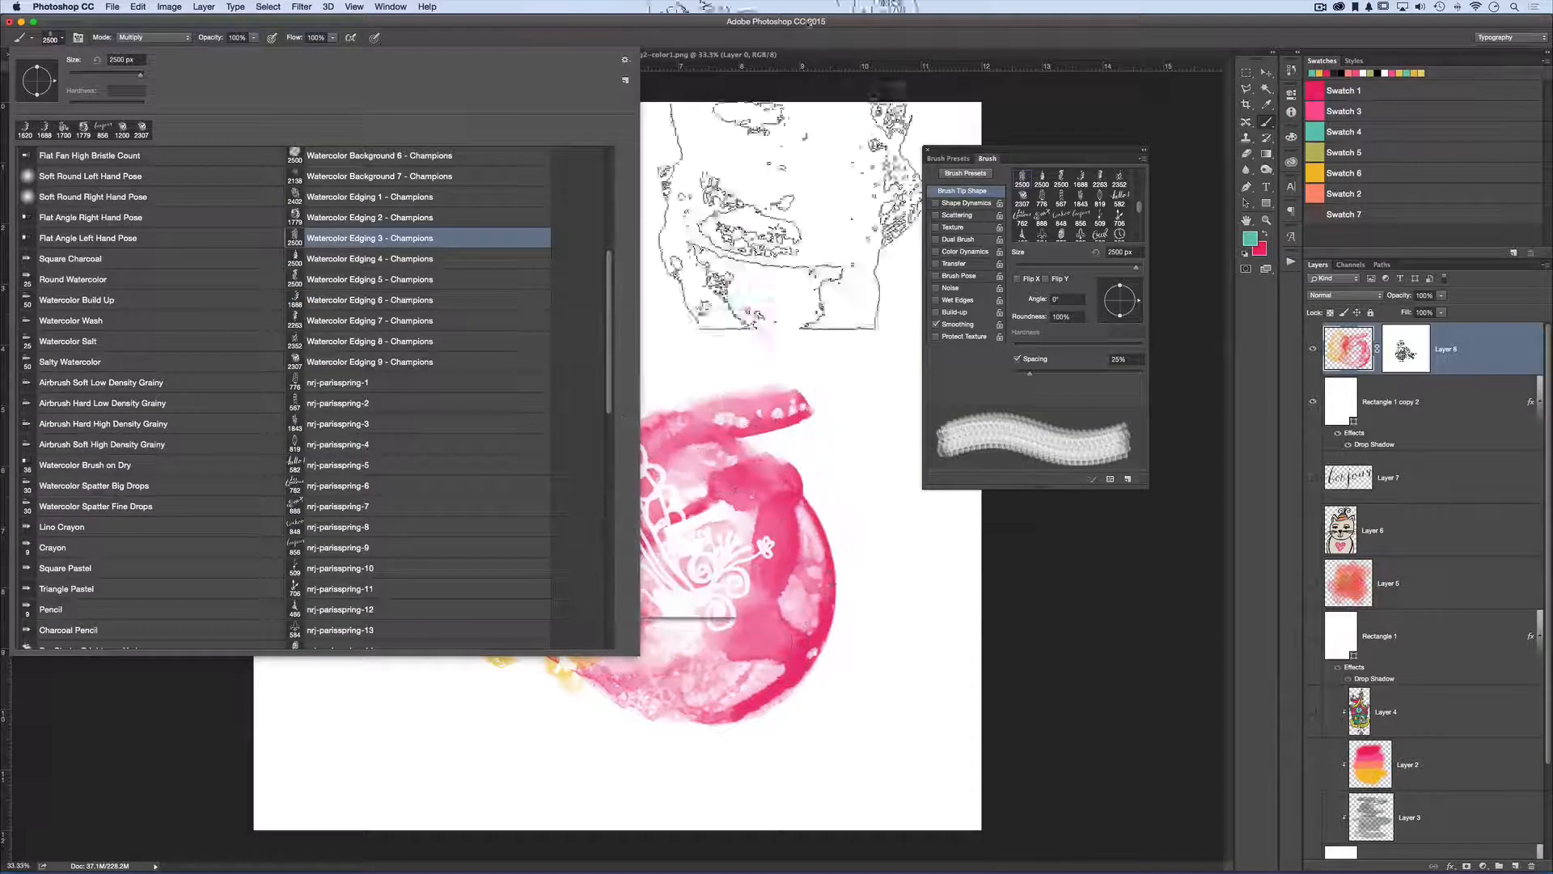
{"action": "left_click", "coordinate": [64, 37]}
{"action": "left_click", "coordinate": [61, 39]}
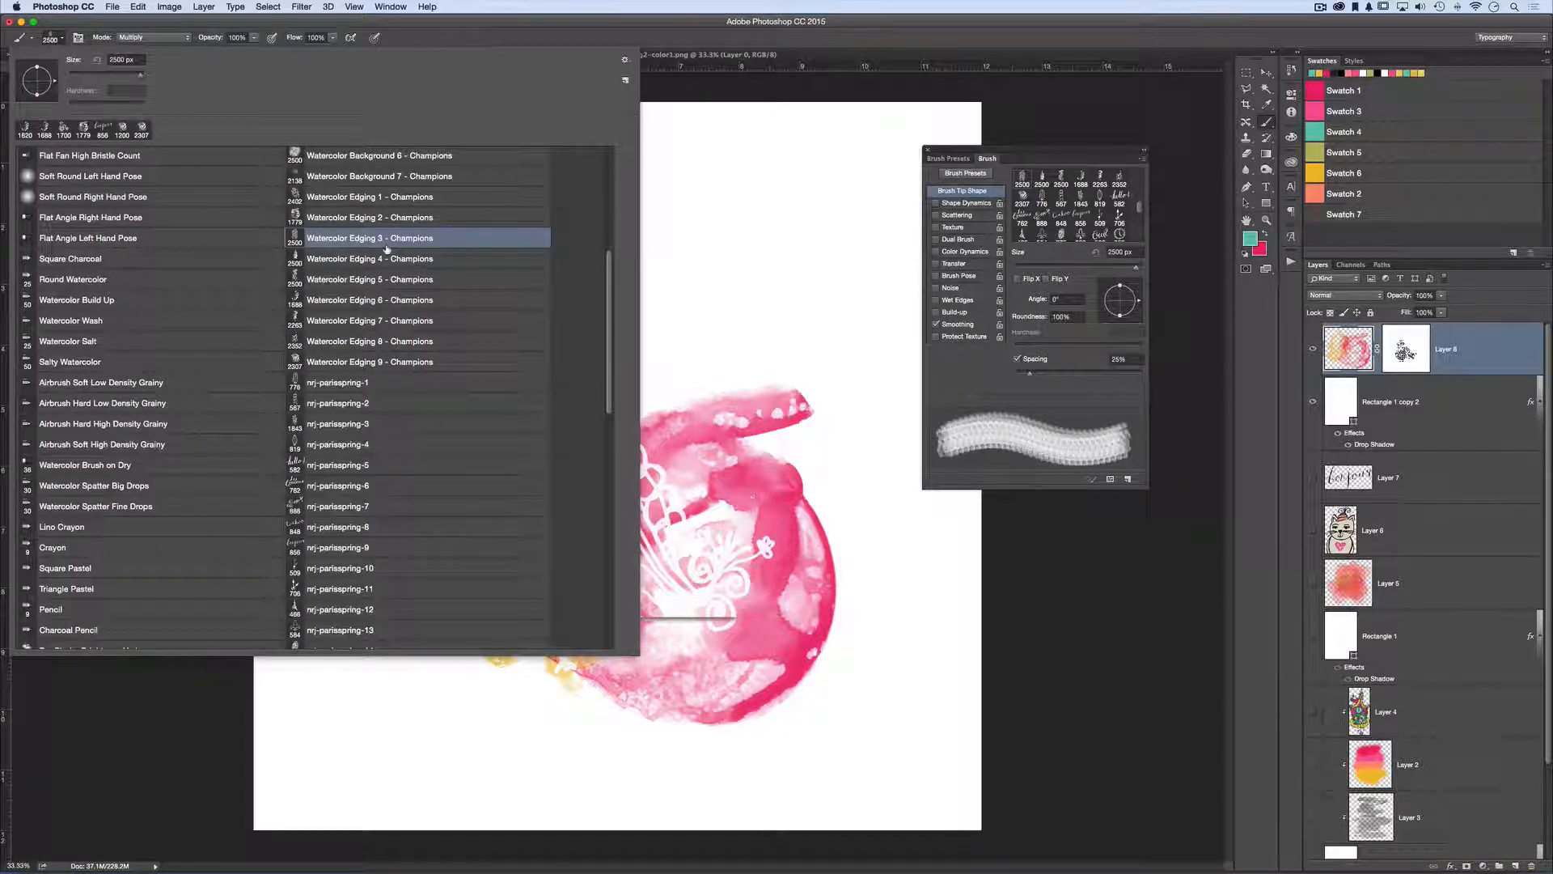
{"action": "left_click", "coordinate": [661, 40]}
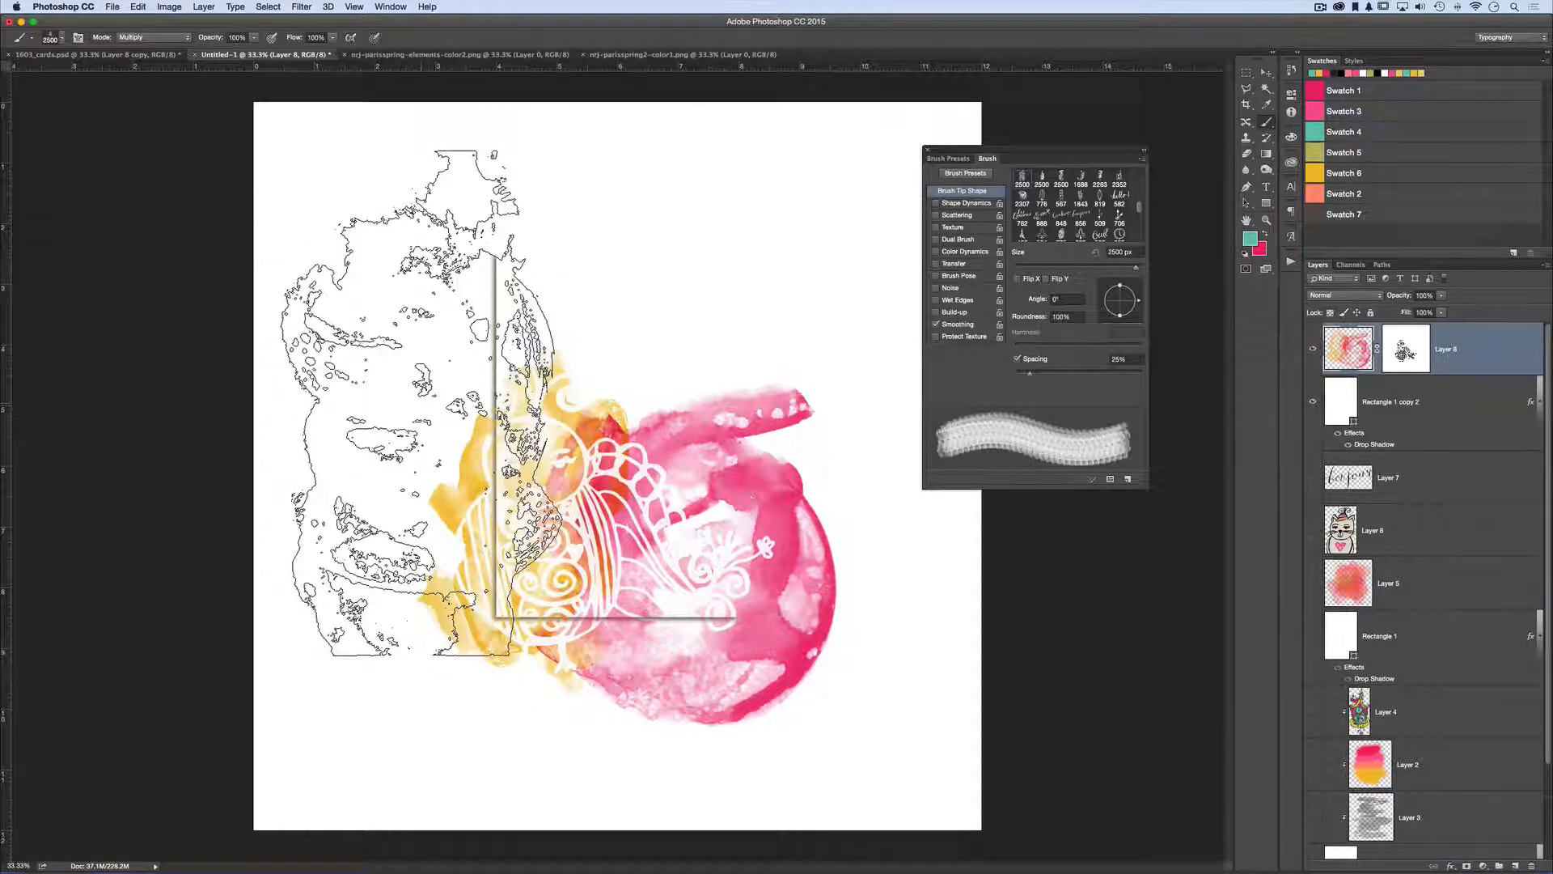
{"action": "left_click", "coordinate": [419, 403]}
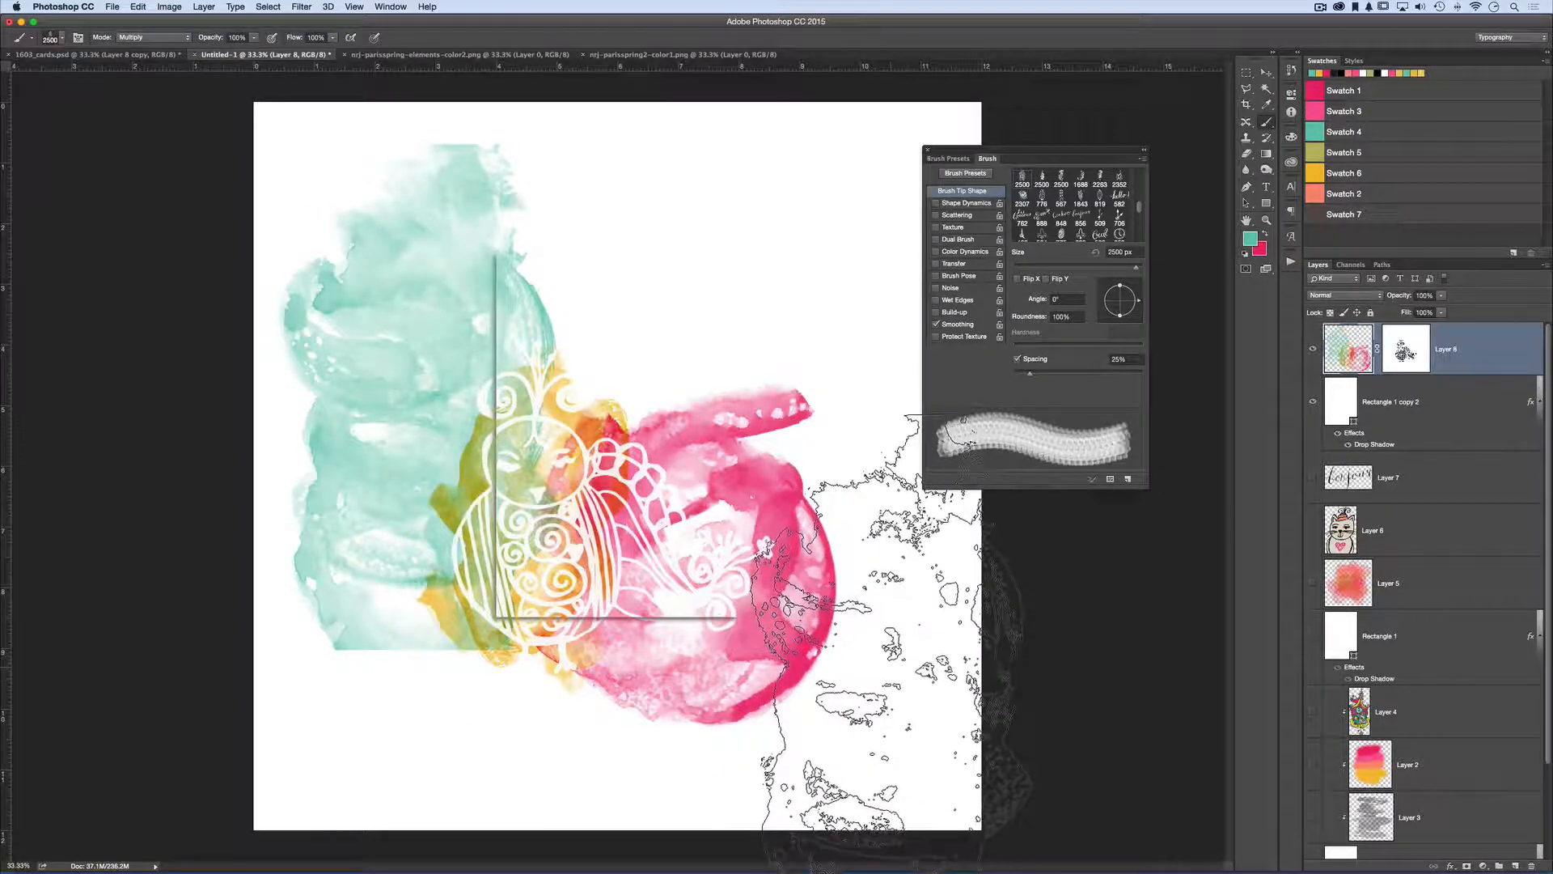
Disable Layer 8's mask to view the unmasked watercolor, and re-enable it.
{"action": "key", "text": "v"}
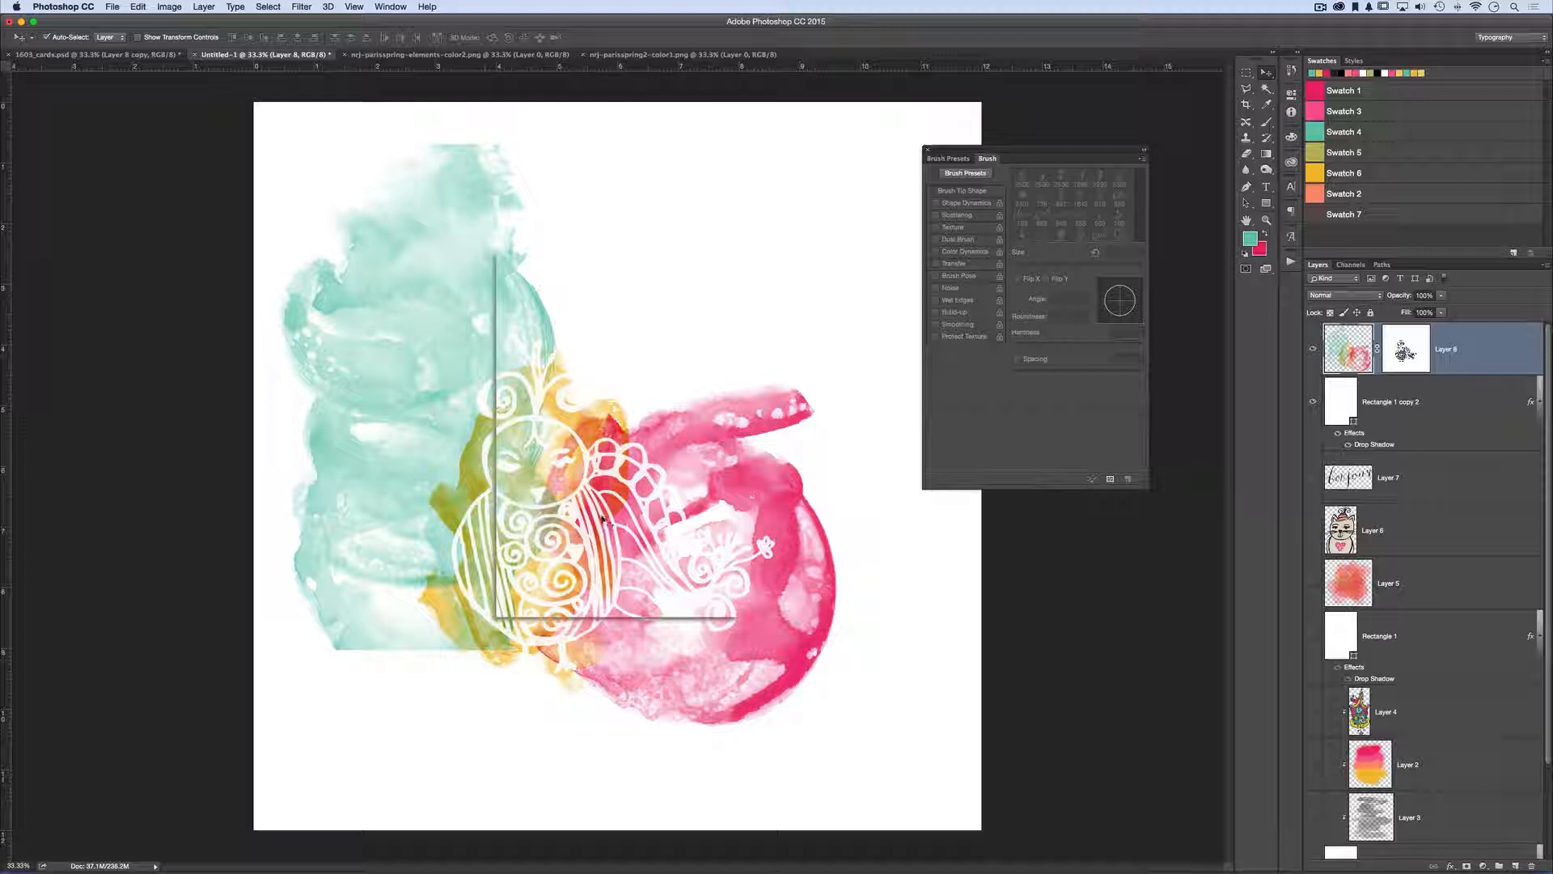
{"action": "left_click", "coordinate": [1405, 349]}
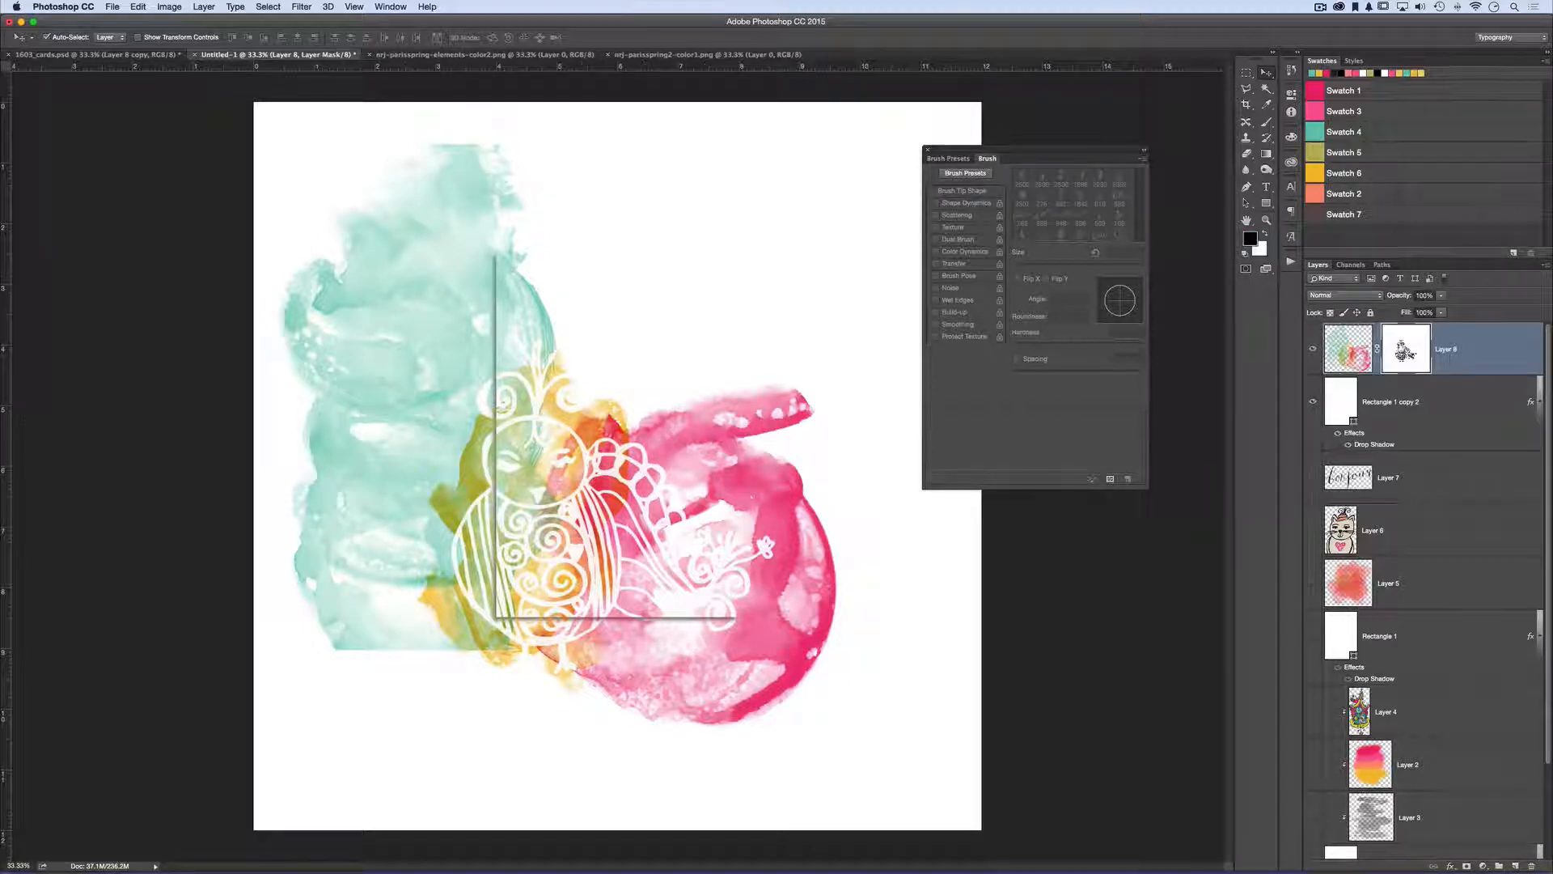
{"action": "left_click", "coordinate": [1415, 346], "text": "shift"}
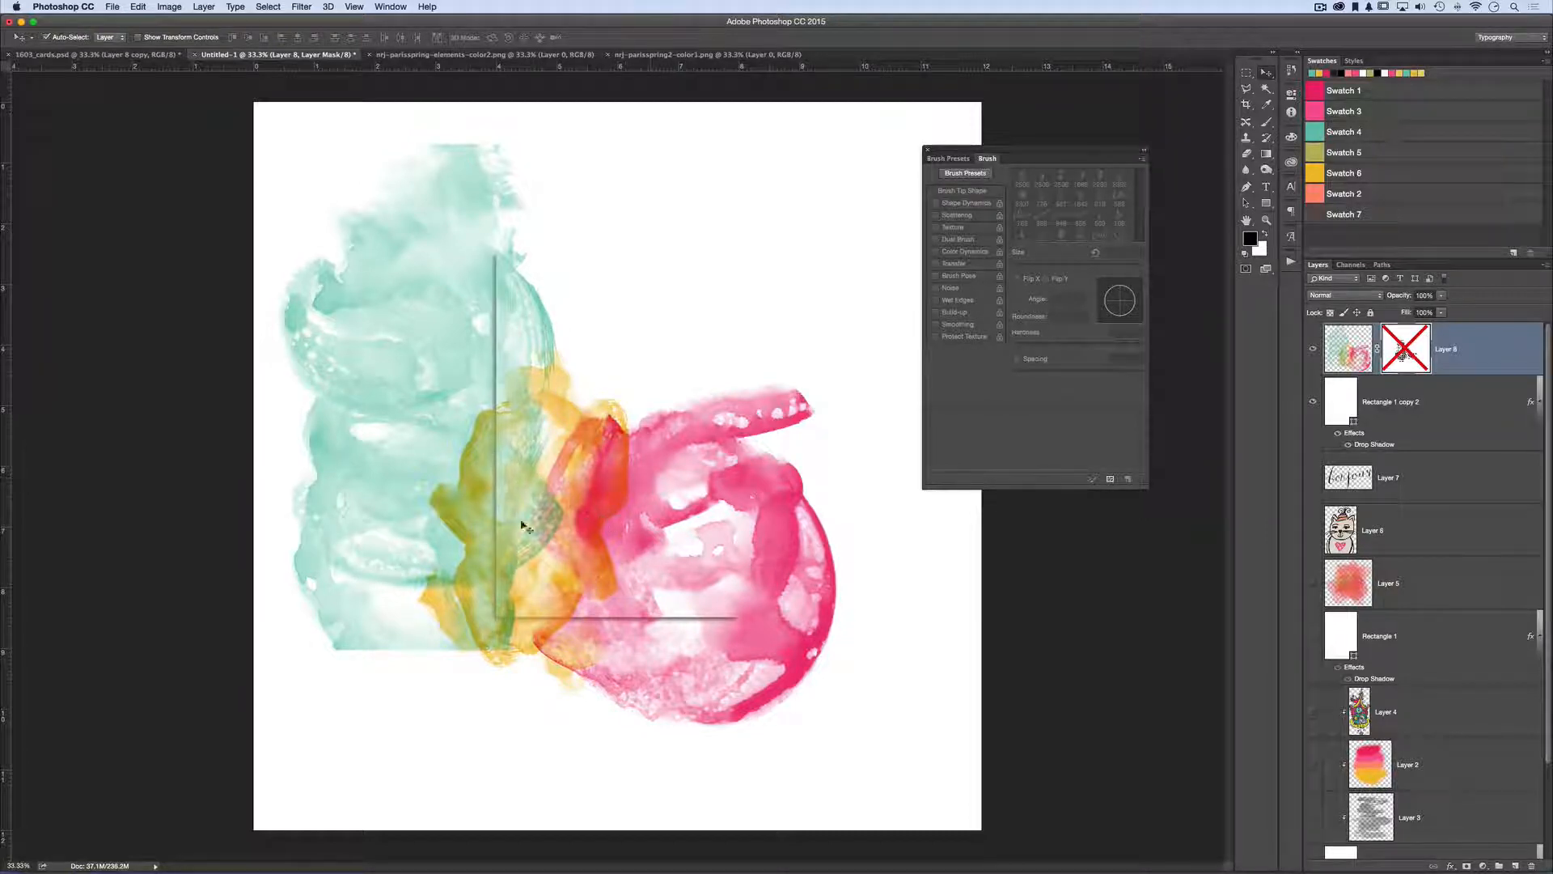
{"action": "right_click", "coordinate": [1406, 347]}
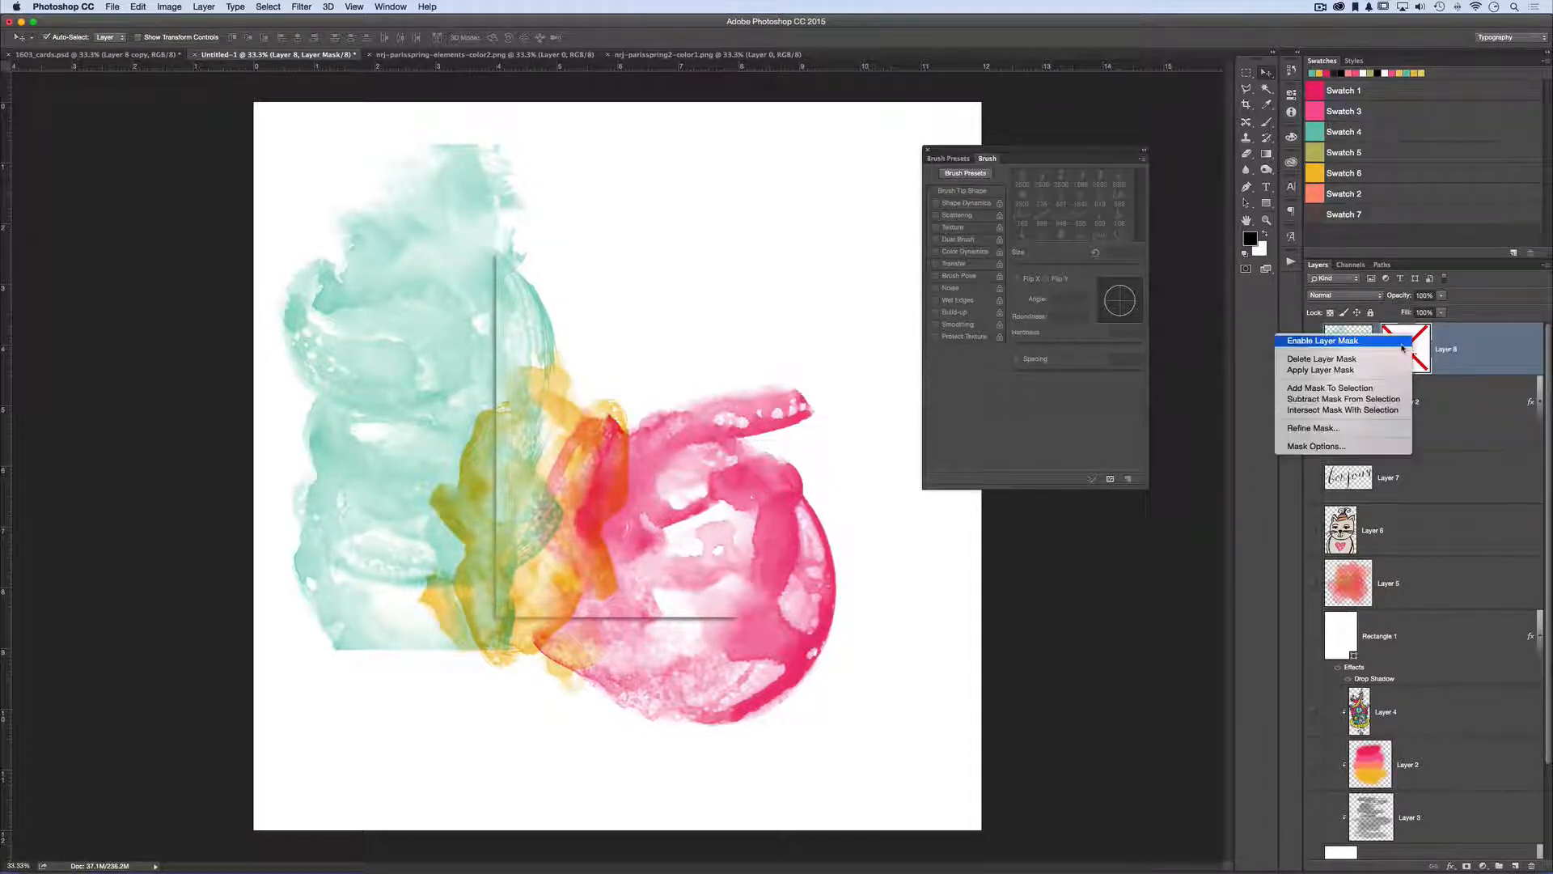
{"action": "left_click", "coordinate": [1387, 343]}
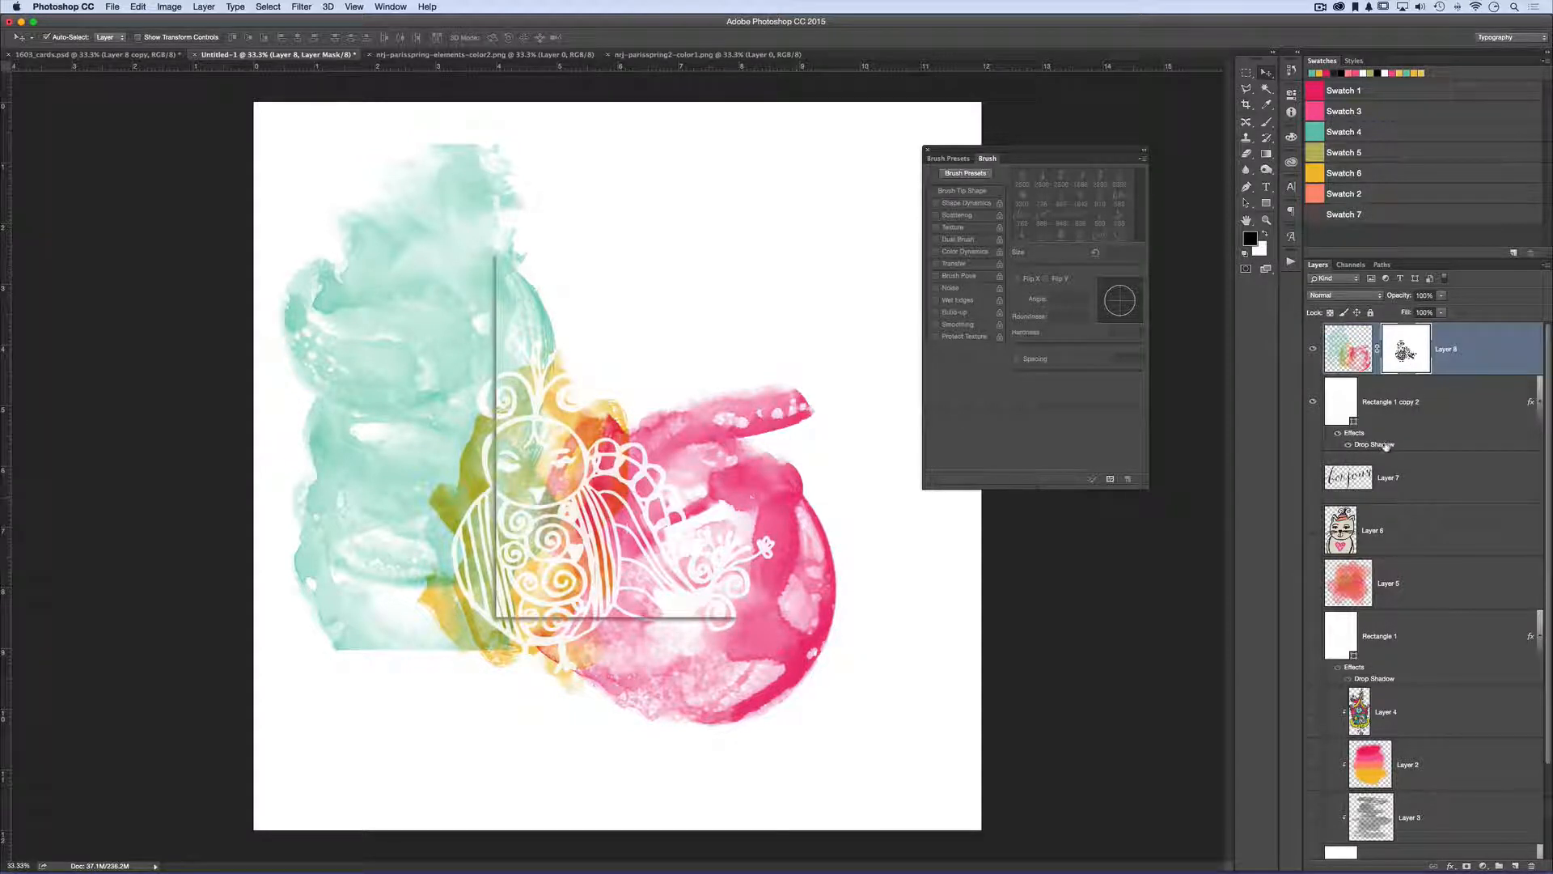
Clip Layer 8 to the Rectangle 1 copy 2 card shape.
{"action": "left_click", "coordinate": [1465, 372], "text": "alt"}
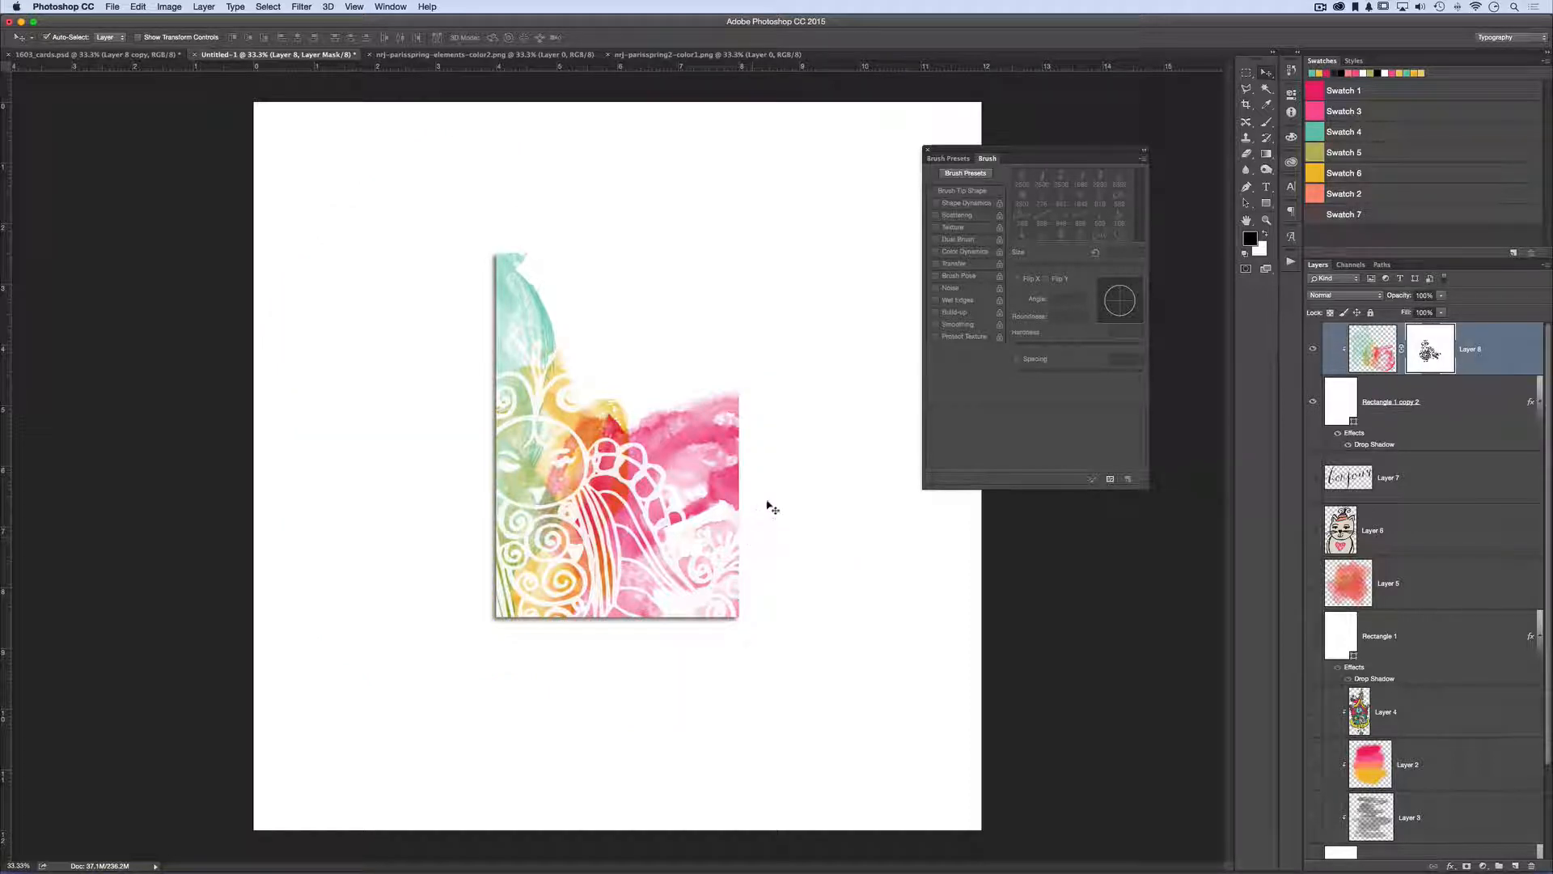
{"action": "key", "text": "super+equal"}
{"action": "scroll", "coordinate": [771, 507], "scroll_direction": "down", "scroll_amount": 2}
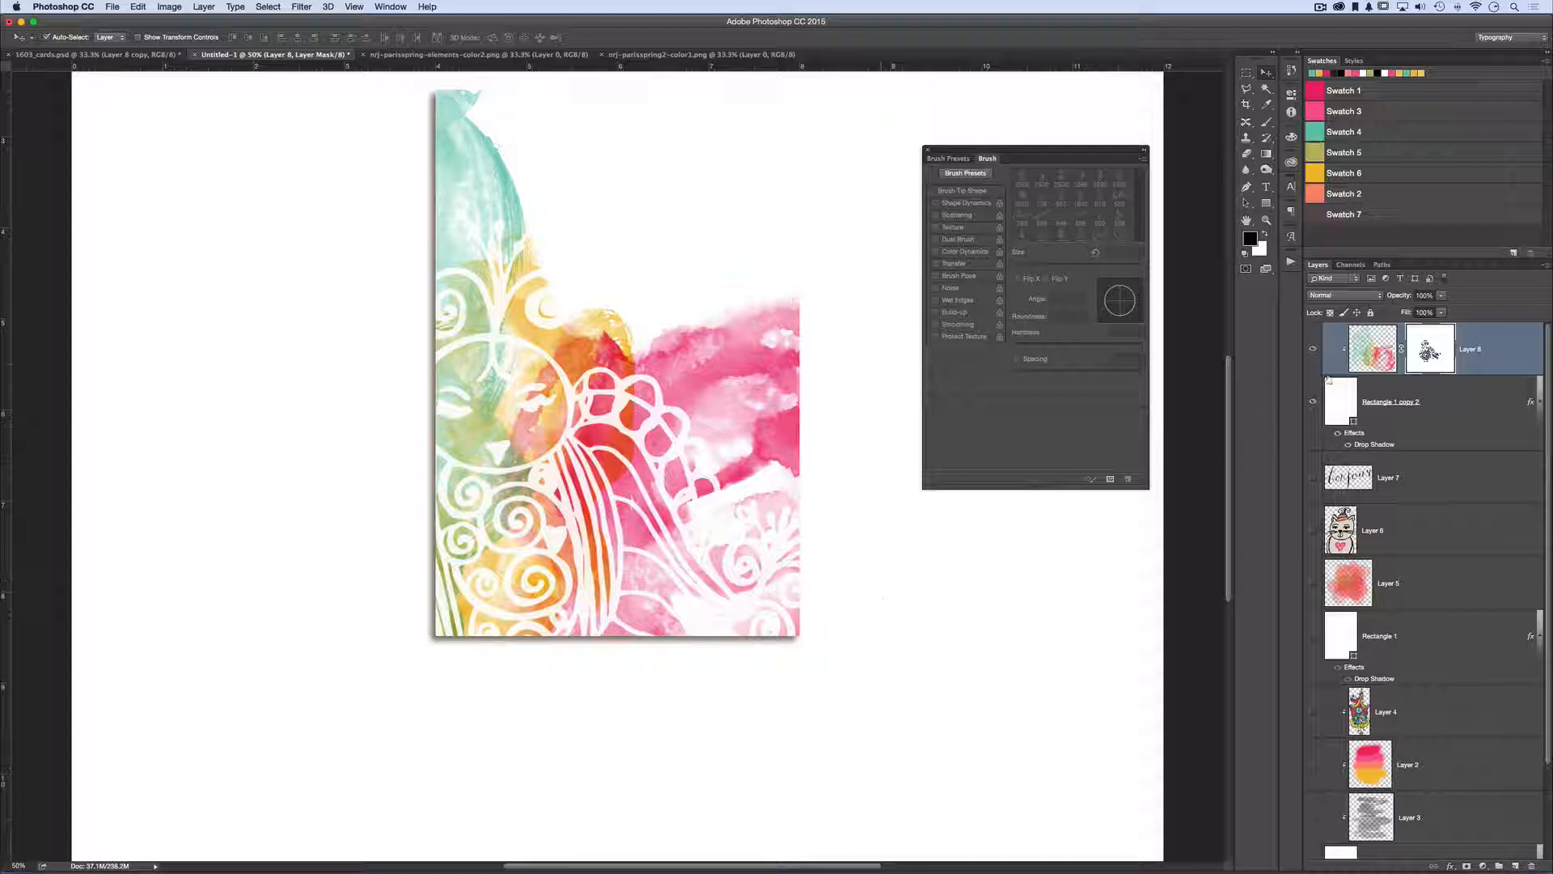
Stamp pink on Layer 8's artwork over the card's lower-right area with the Watercolor Edging 6 - Champions brush at 1688 px.
{"action": "left_click", "coordinate": [1373, 349]}
{"action": "left_click", "coordinate": [1266, 235]}
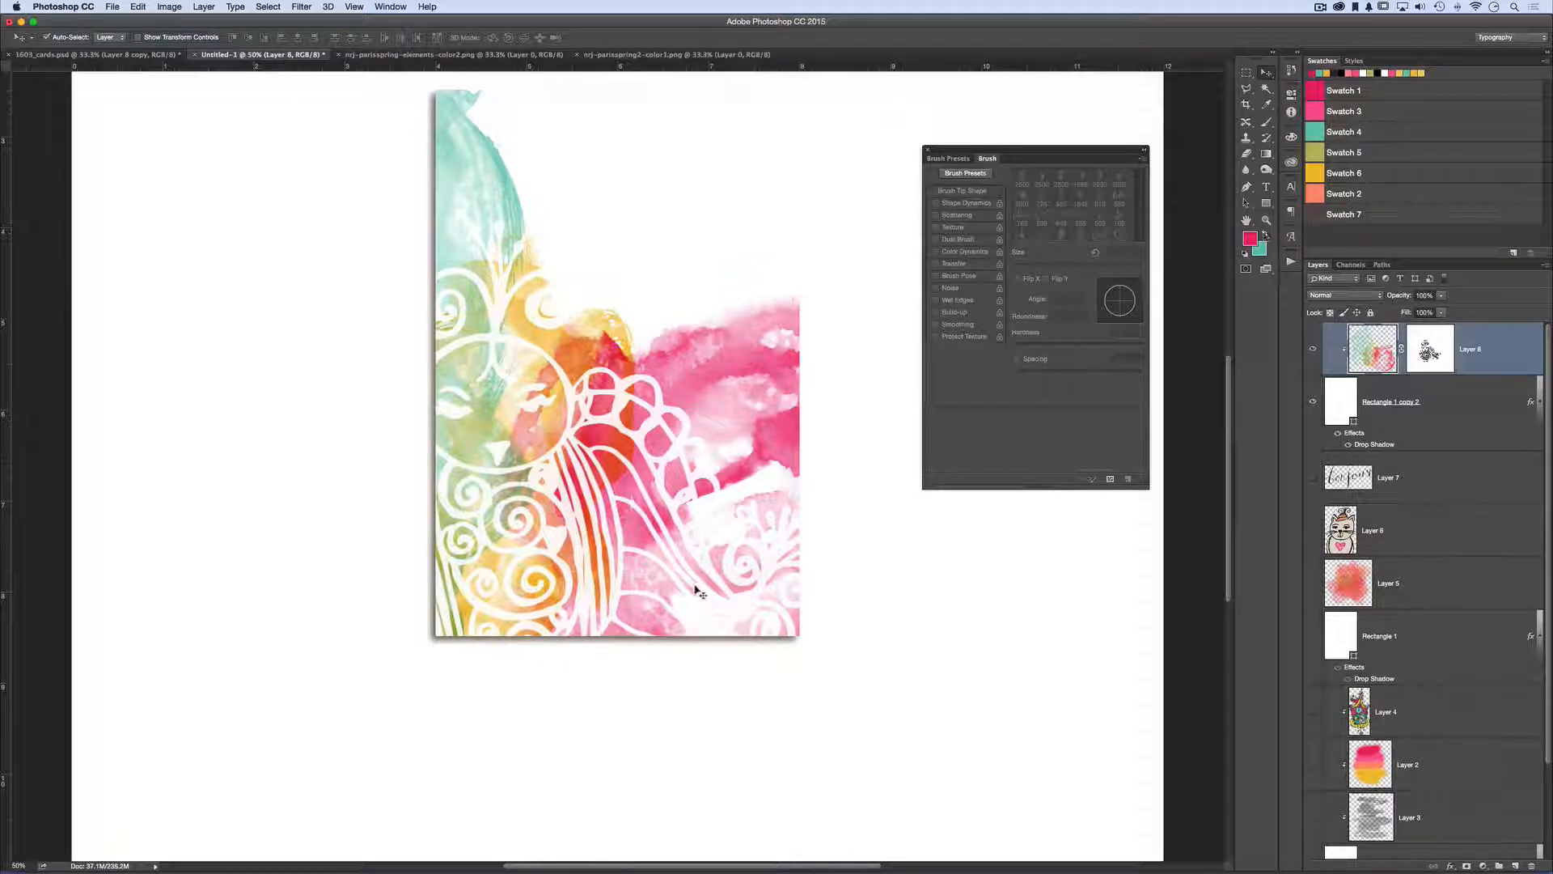
{"action": "key", "text": "b"}
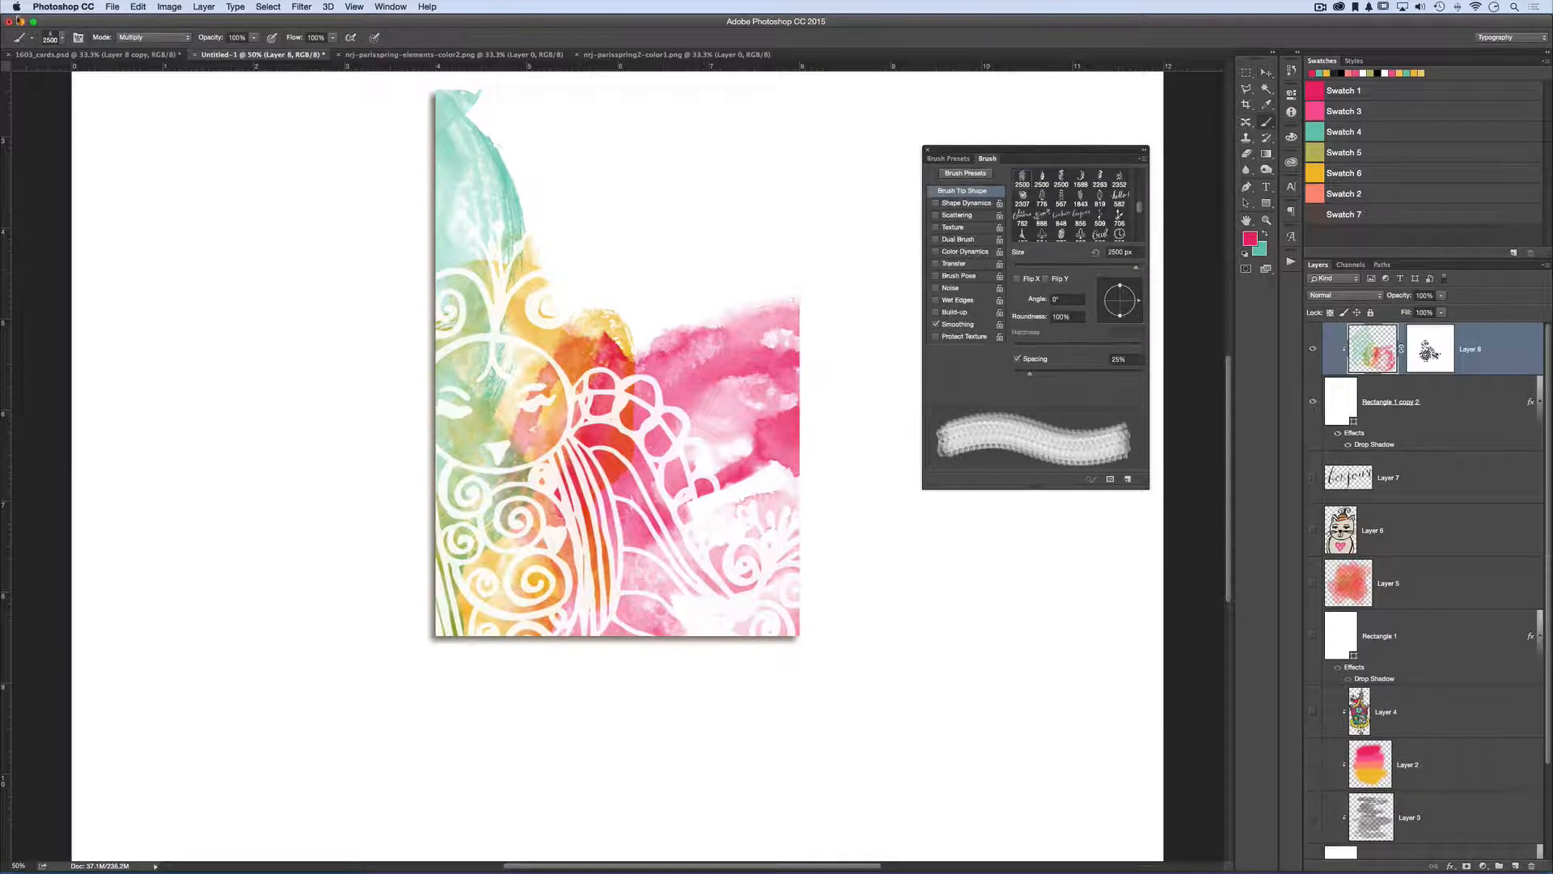
{"action": "left_click", "coordinate": [60, 38]}
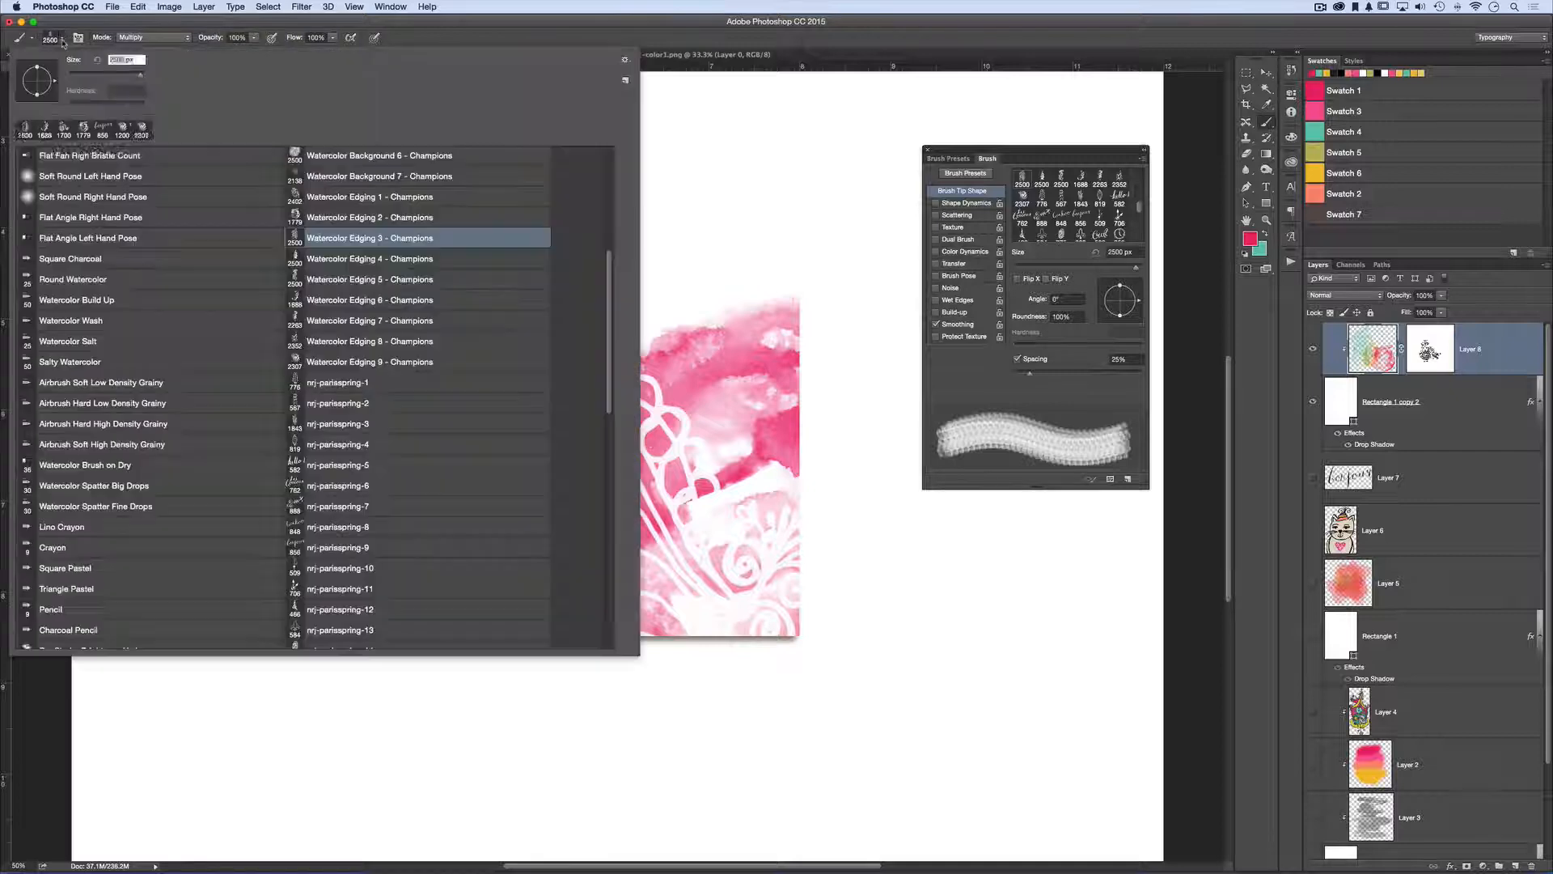
{"action": "left_click", "coordinate": [340, 303]}
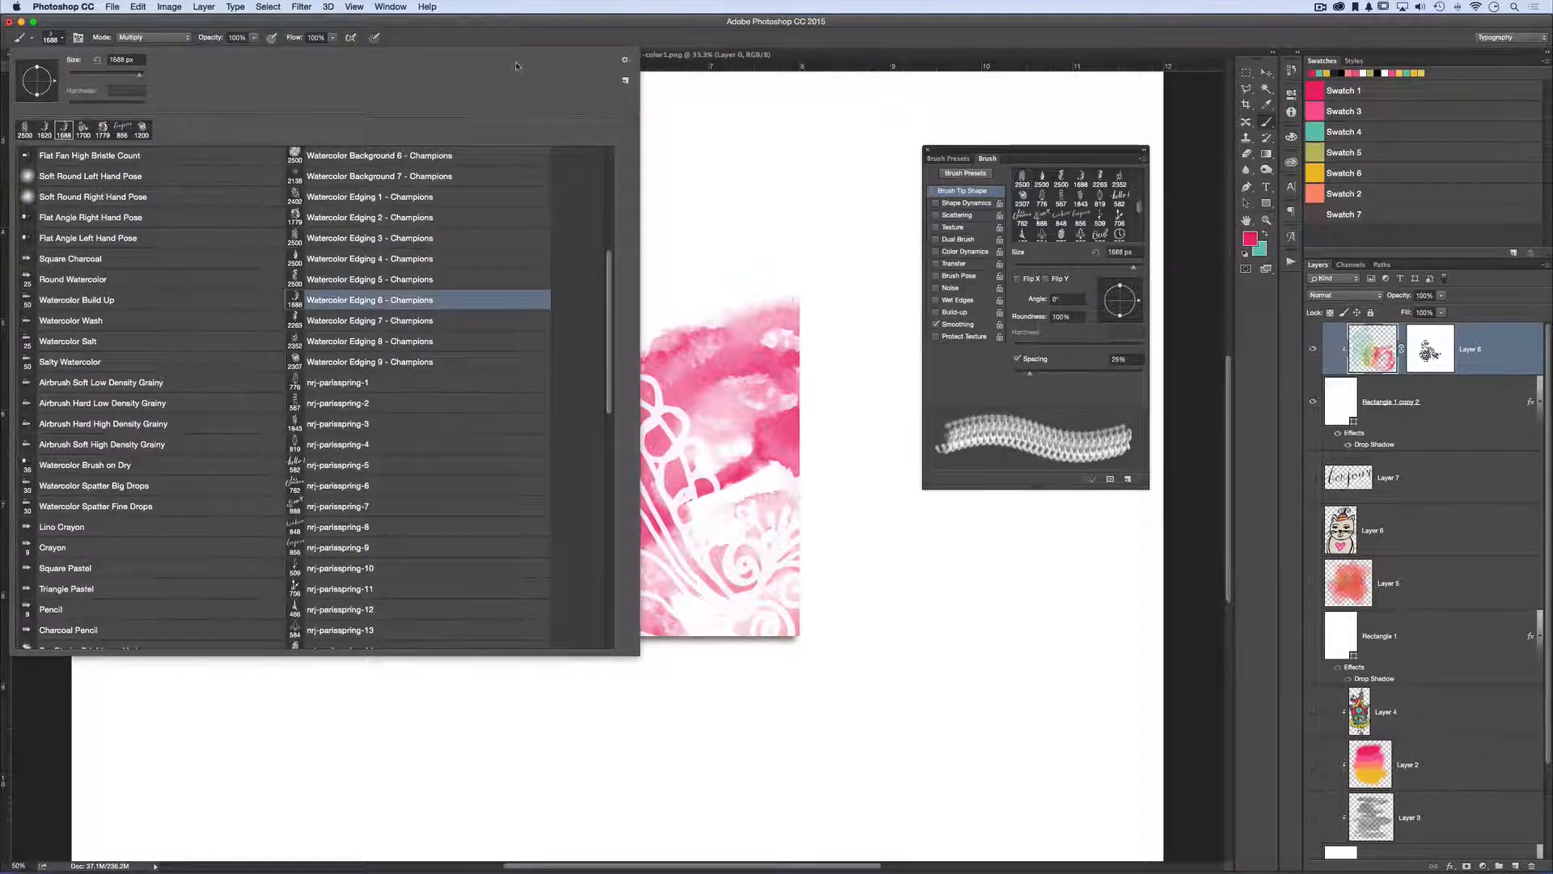
{"action": "key", "text": "Return"}
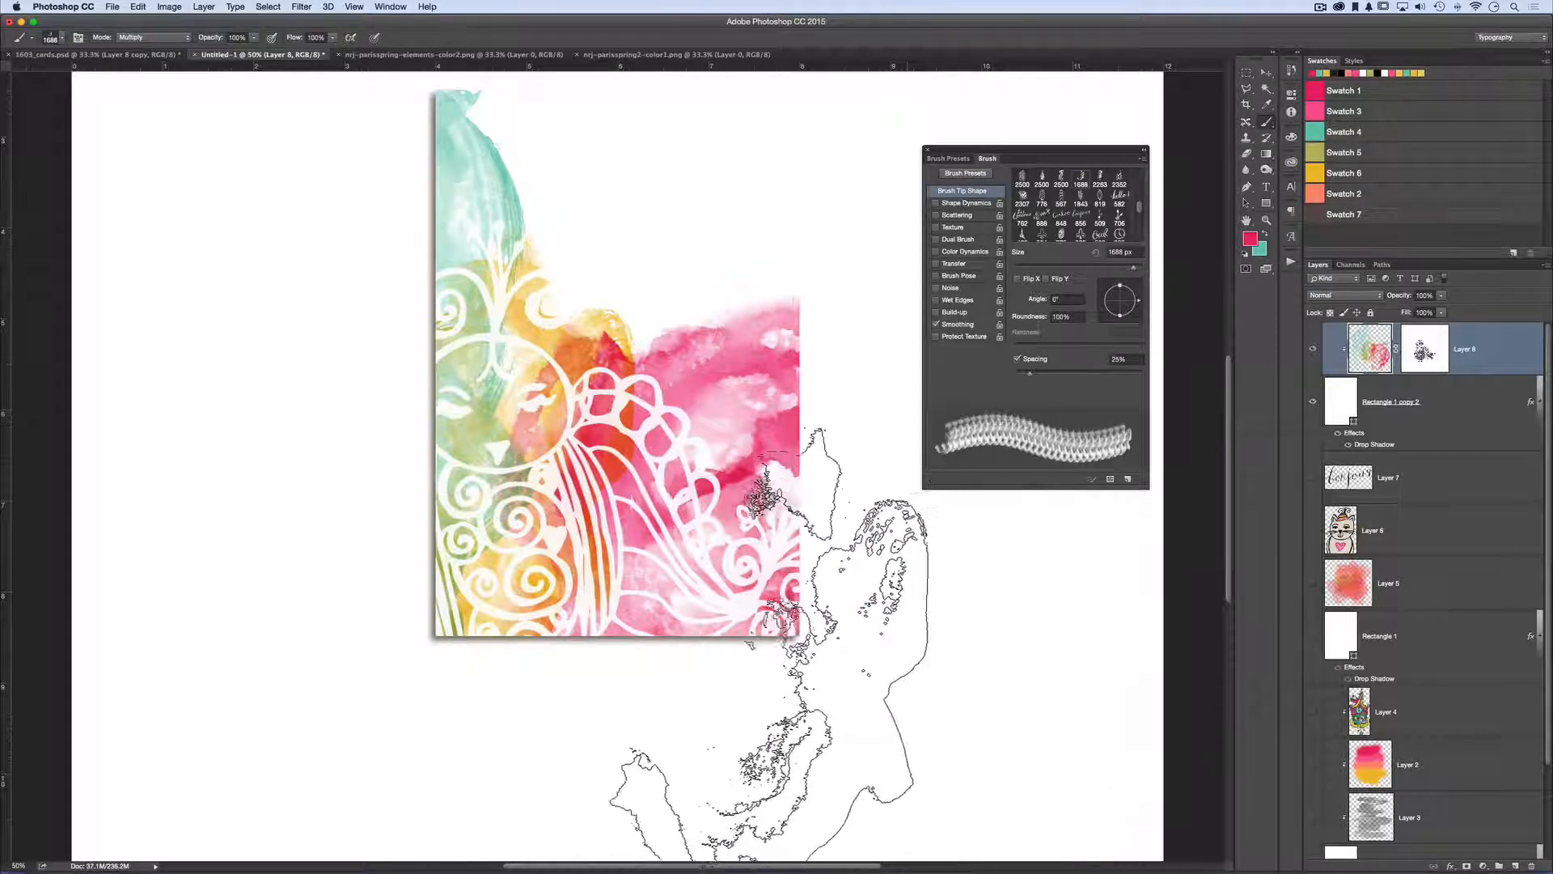
{"action": "left_click", "coordinate": [654, 774]}
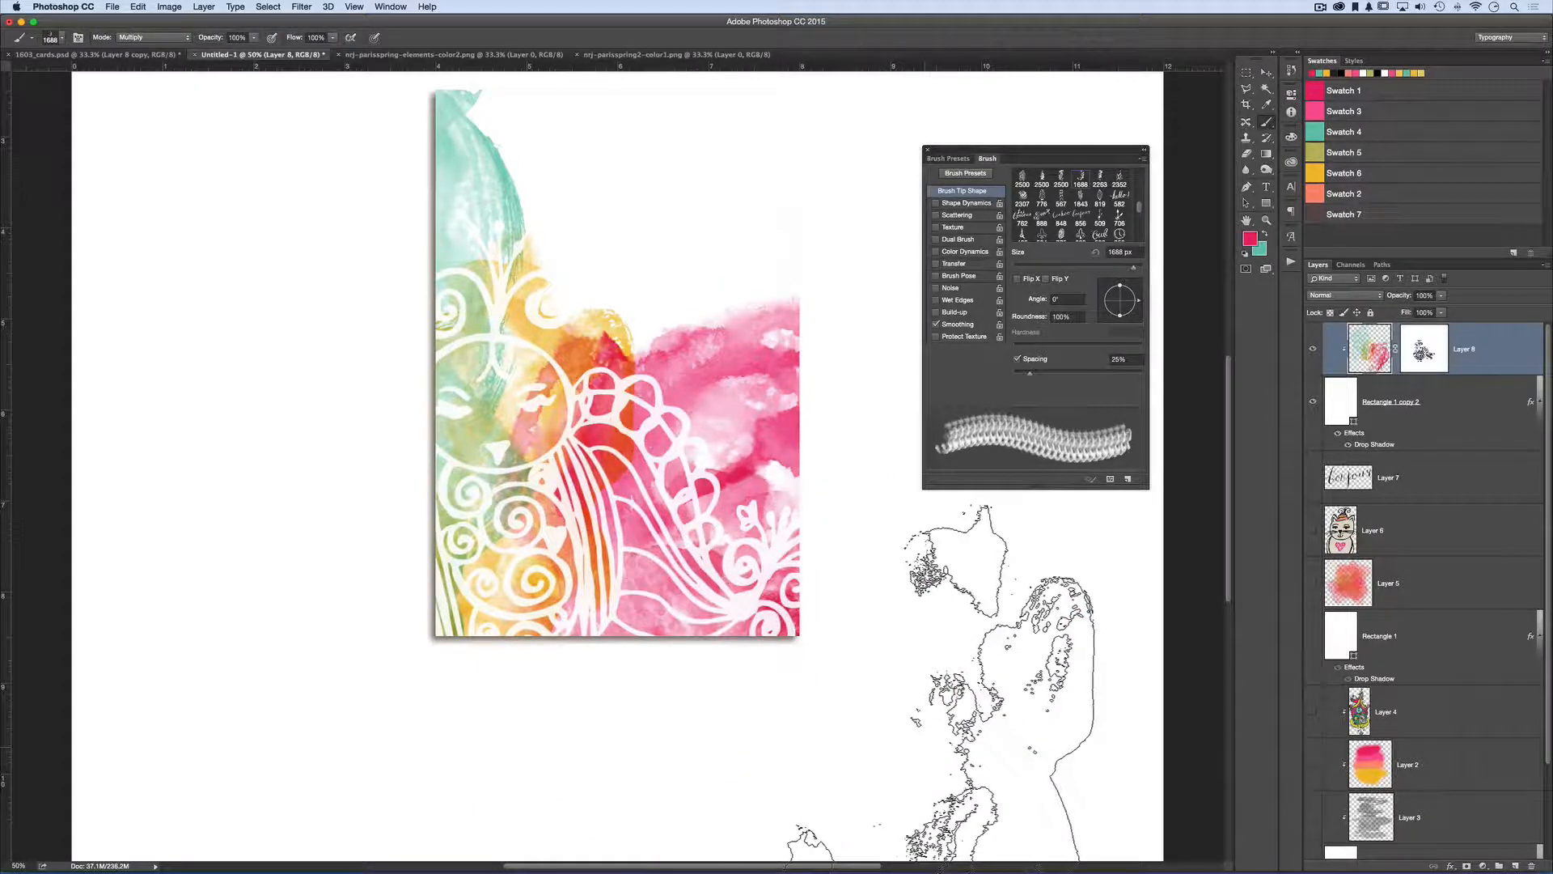
{"action": "key", "text": "v"}
{"action": "key", "text": "b"}
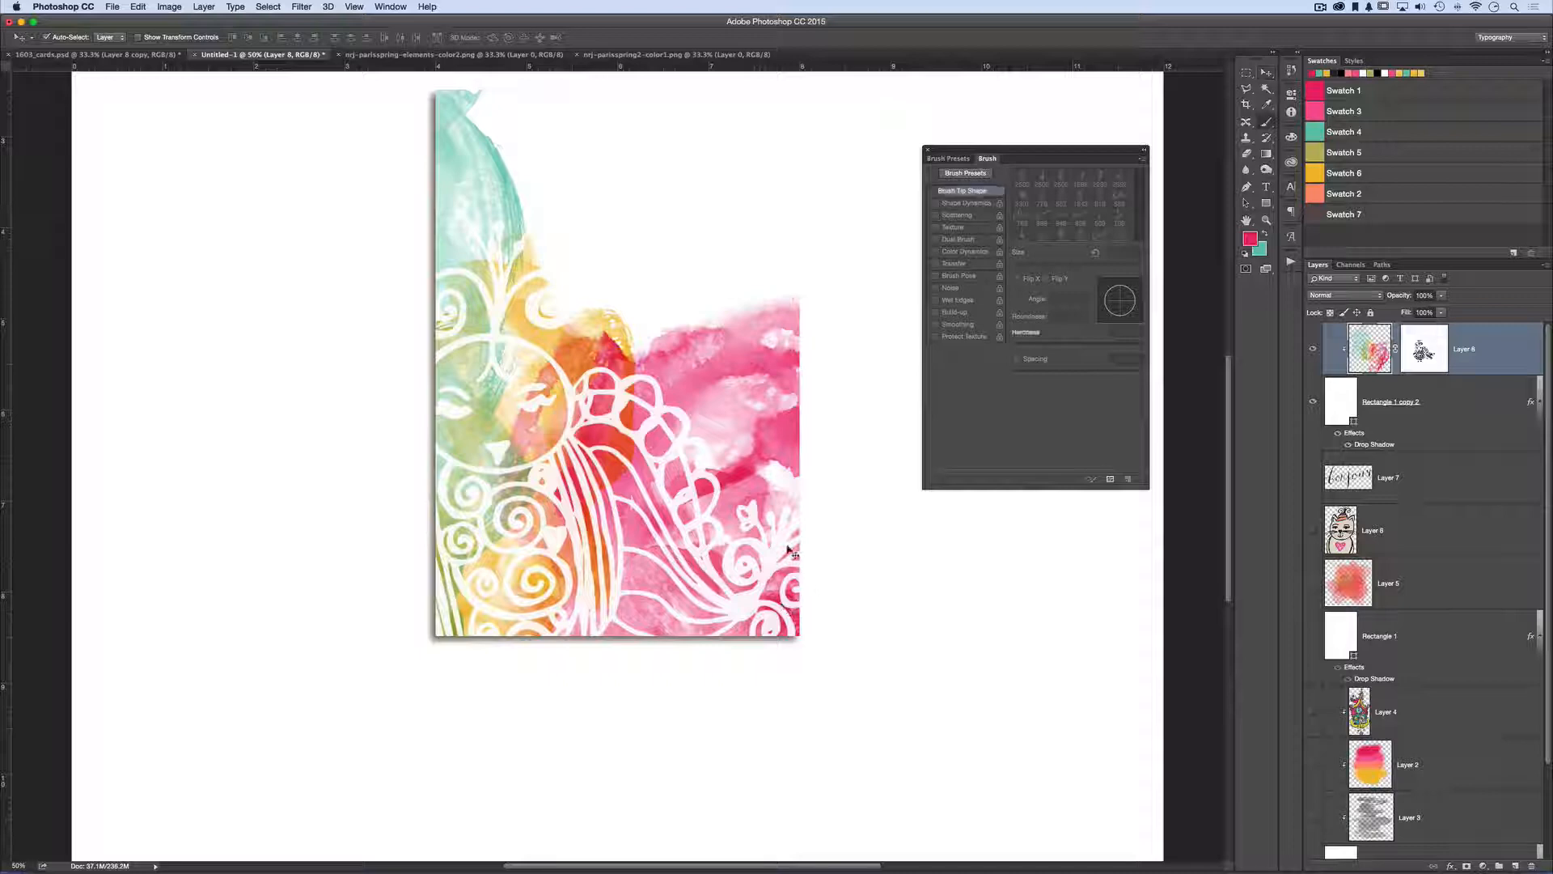
Choose yellow Swatch 6 as the painting color, try a stamp over the middle of the card and undo it.
{"action": "left_click", "coordinate": [1319, 176]}
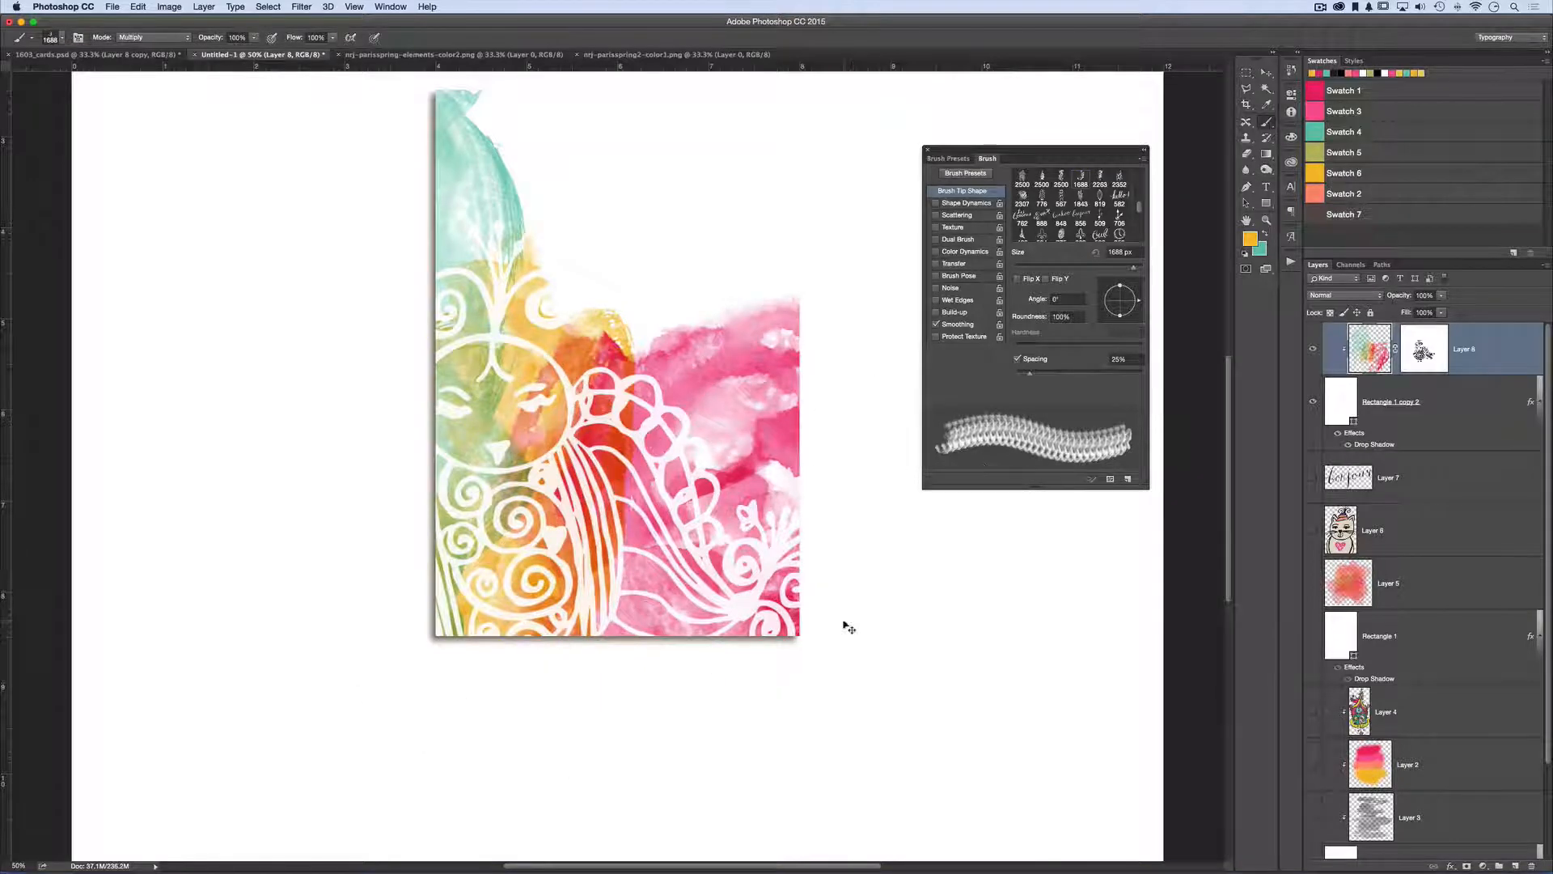
{"action": "key", "text": "super+z"}
{"action": "key", "text": "super+z"}
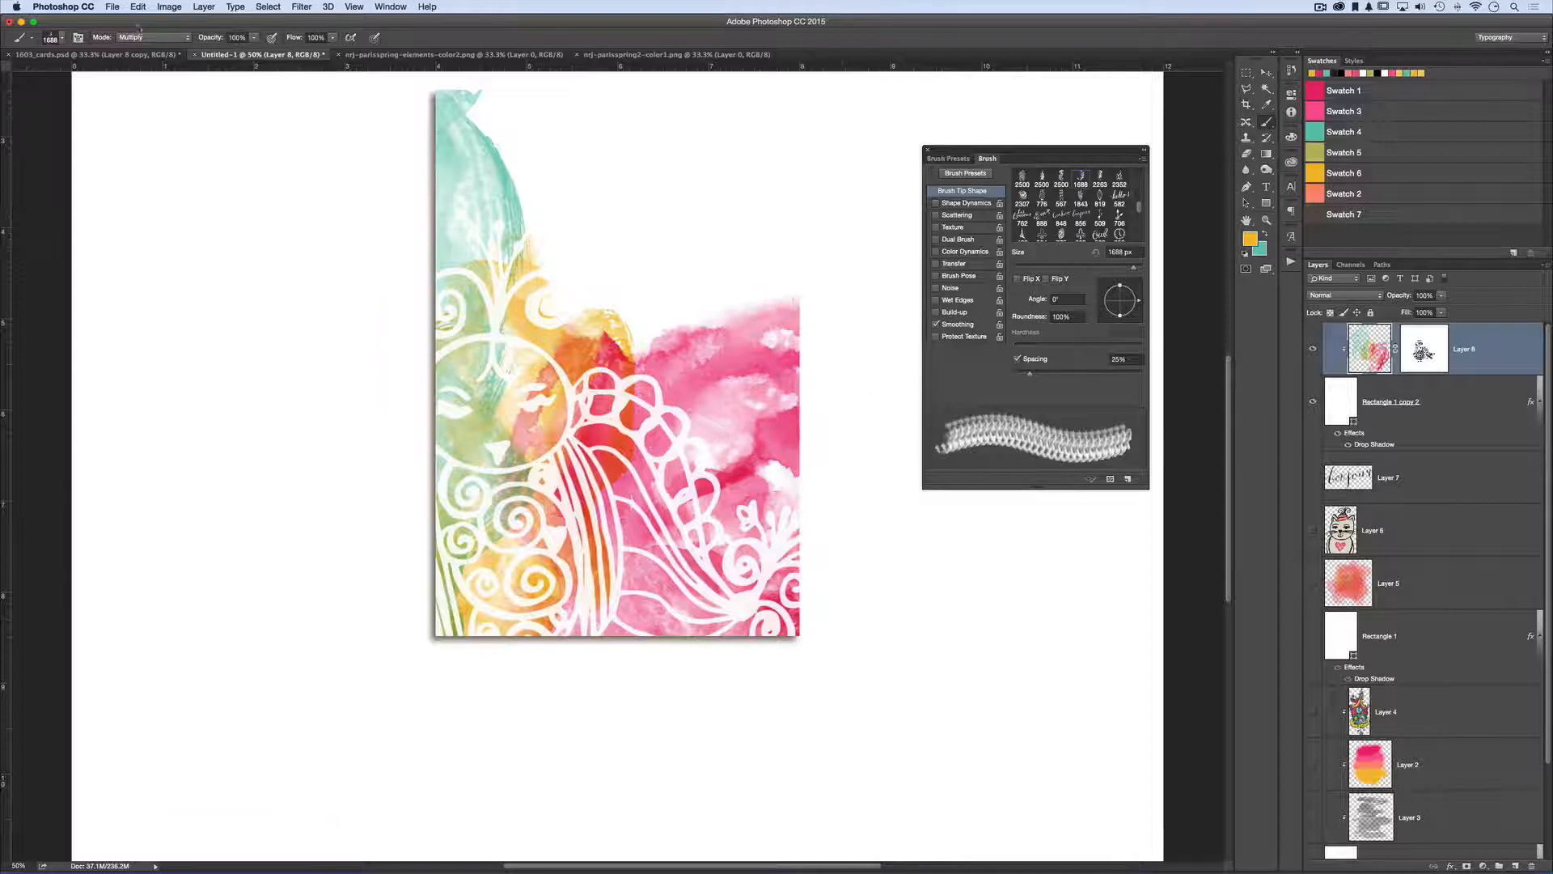
Choose the Watercolor Edging 8 - Champions brush, rotate its tip to 56°, resize it to 2254 px and stamp yellow over the card's lower area.
{"action": "left_click", "coordinate": [61, 38]}
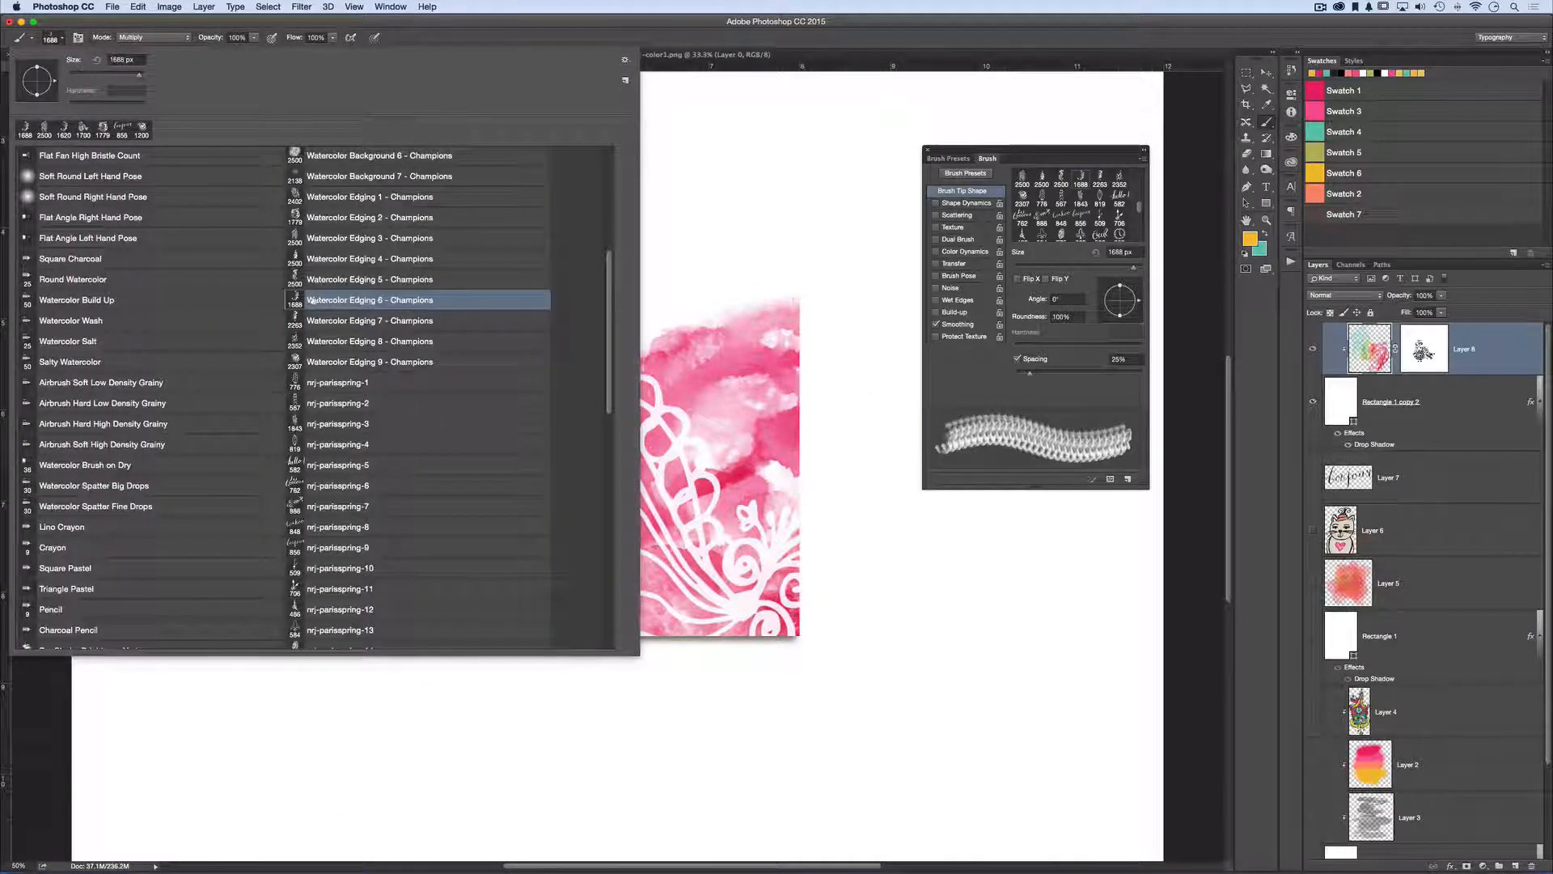
{"action": "left_click", "coordinate": [334, 341]}
{"action": "key", "text": "Return"}
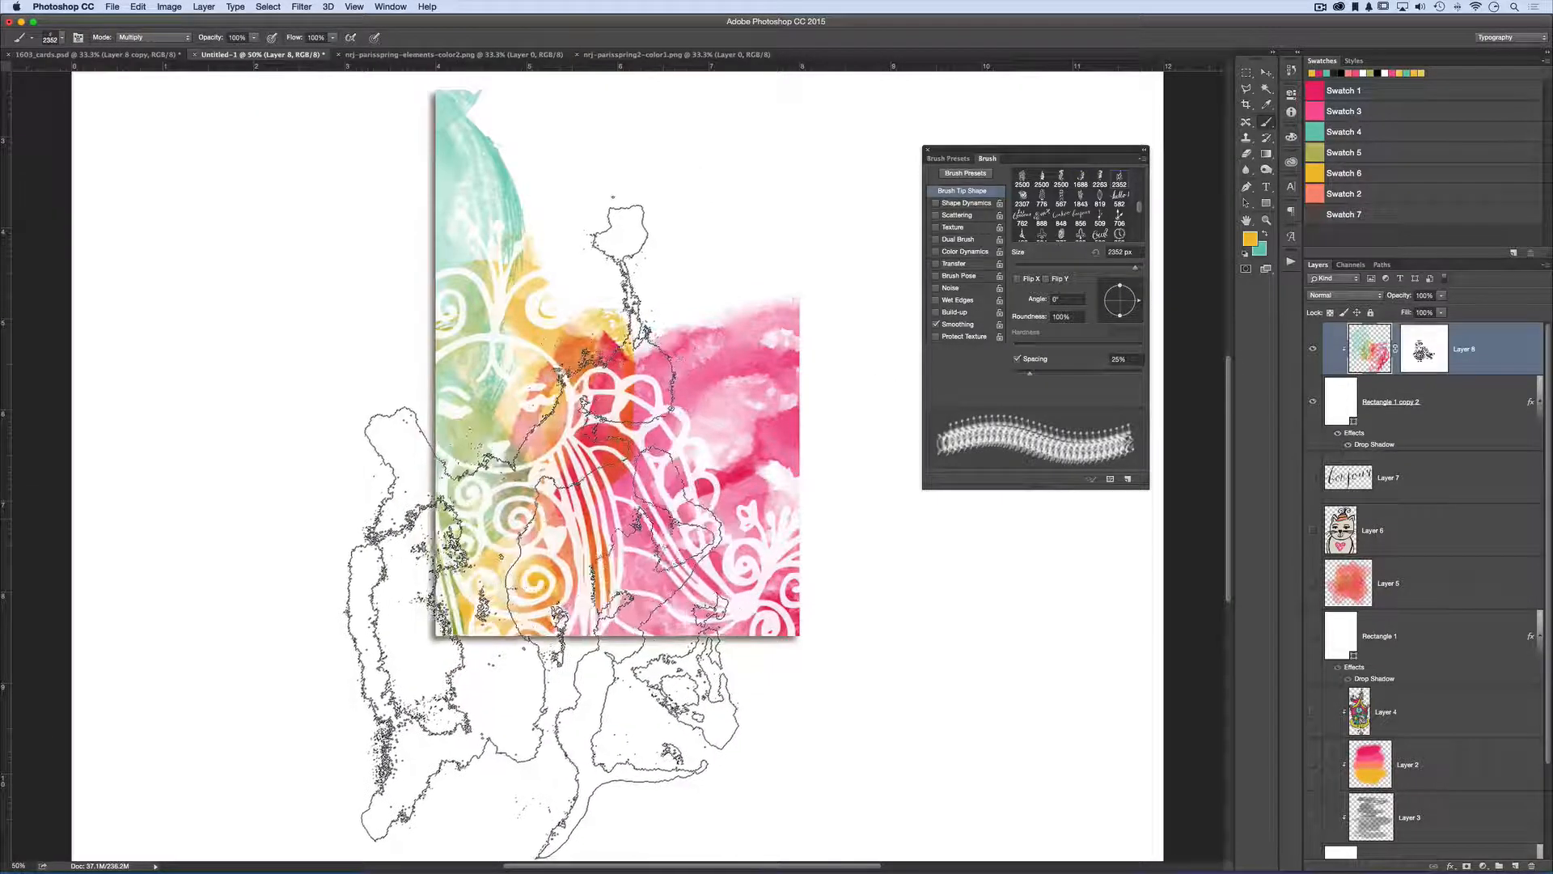
{"action": "left_click_drag", "start_coordinate": [1138, 303], "coordinate": [1130, 286]}
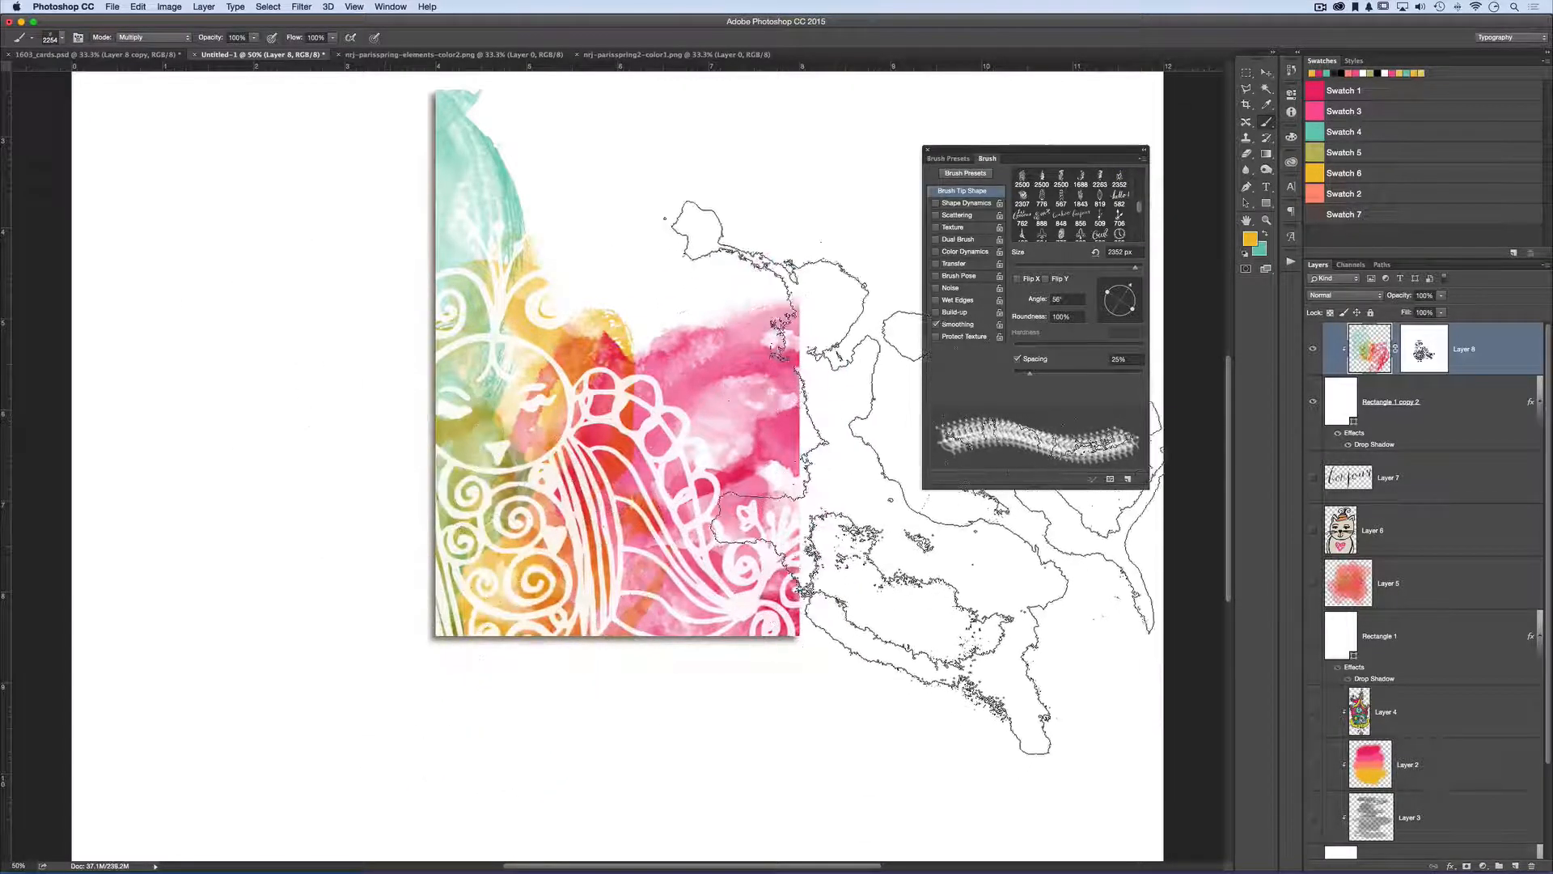
{"action": "key", "text": "super+minus"}
{"action": "key", "text": "super+minus"}
{"action": "key", "text": "v"}
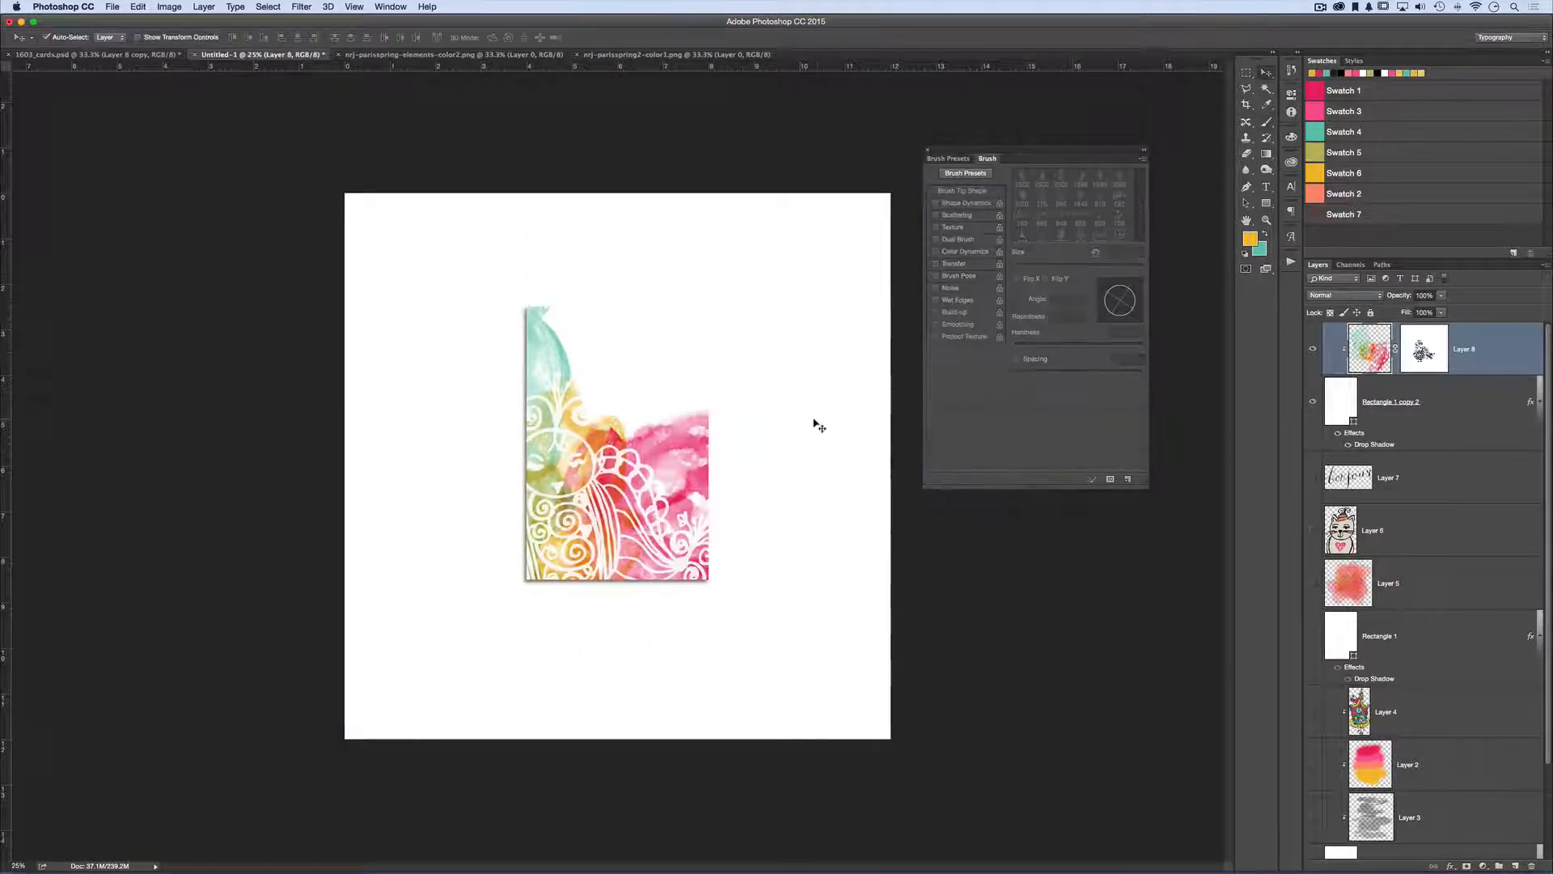
{"action": "key", "text": "super+plus"}
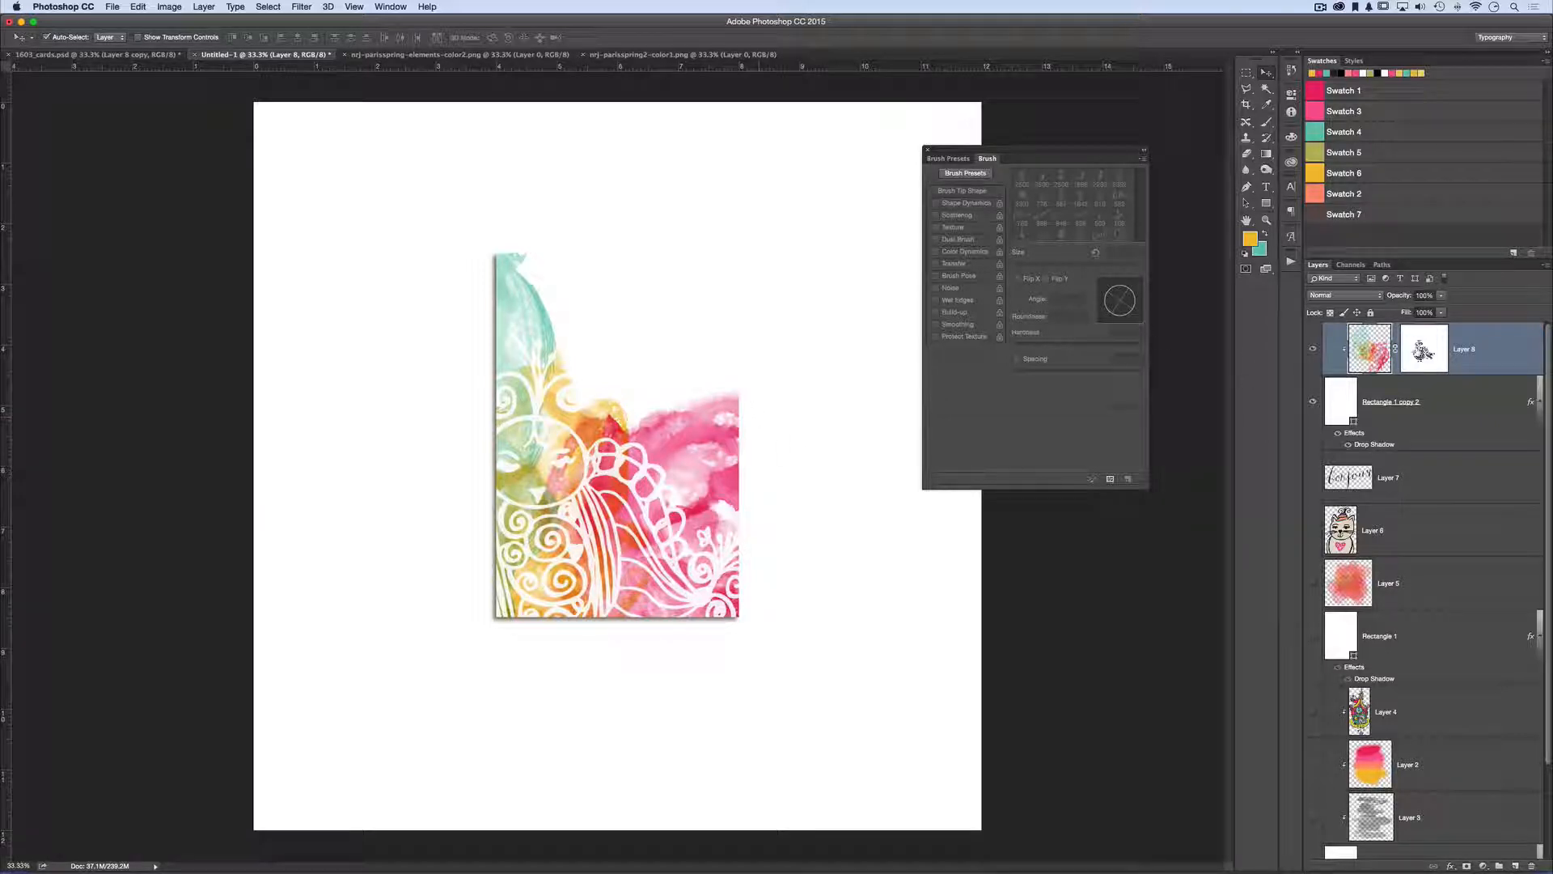
Invert Layer 8's mask, compare it with the original state, leave it inverted and target the layer's artwork.
{"action": "left_click", "coordinate": [1422, 350]}
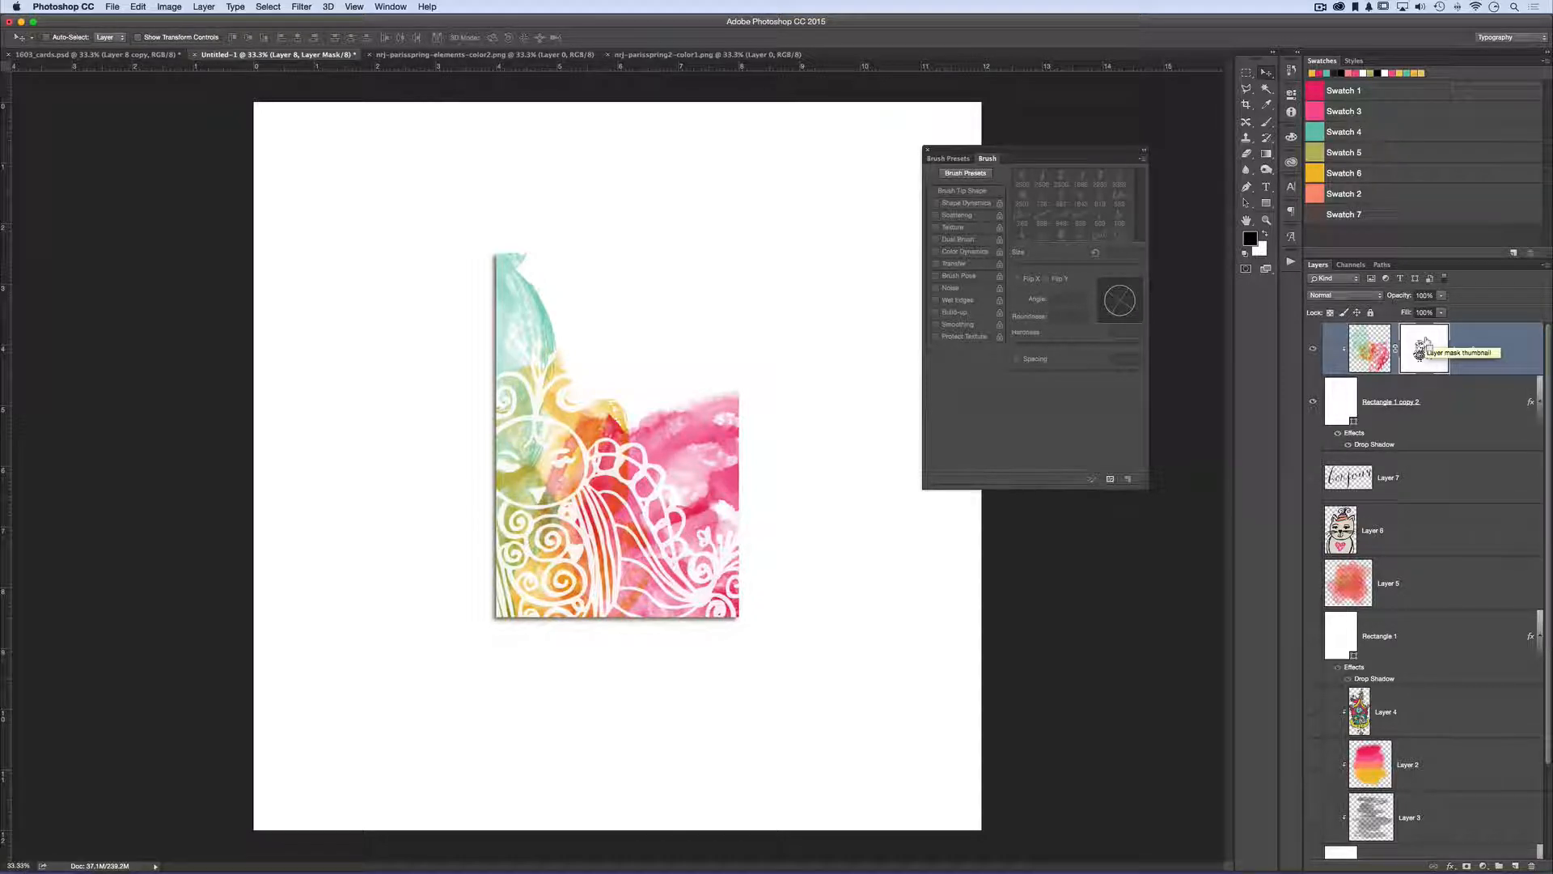
{"action": "key", "text": "super+i"}
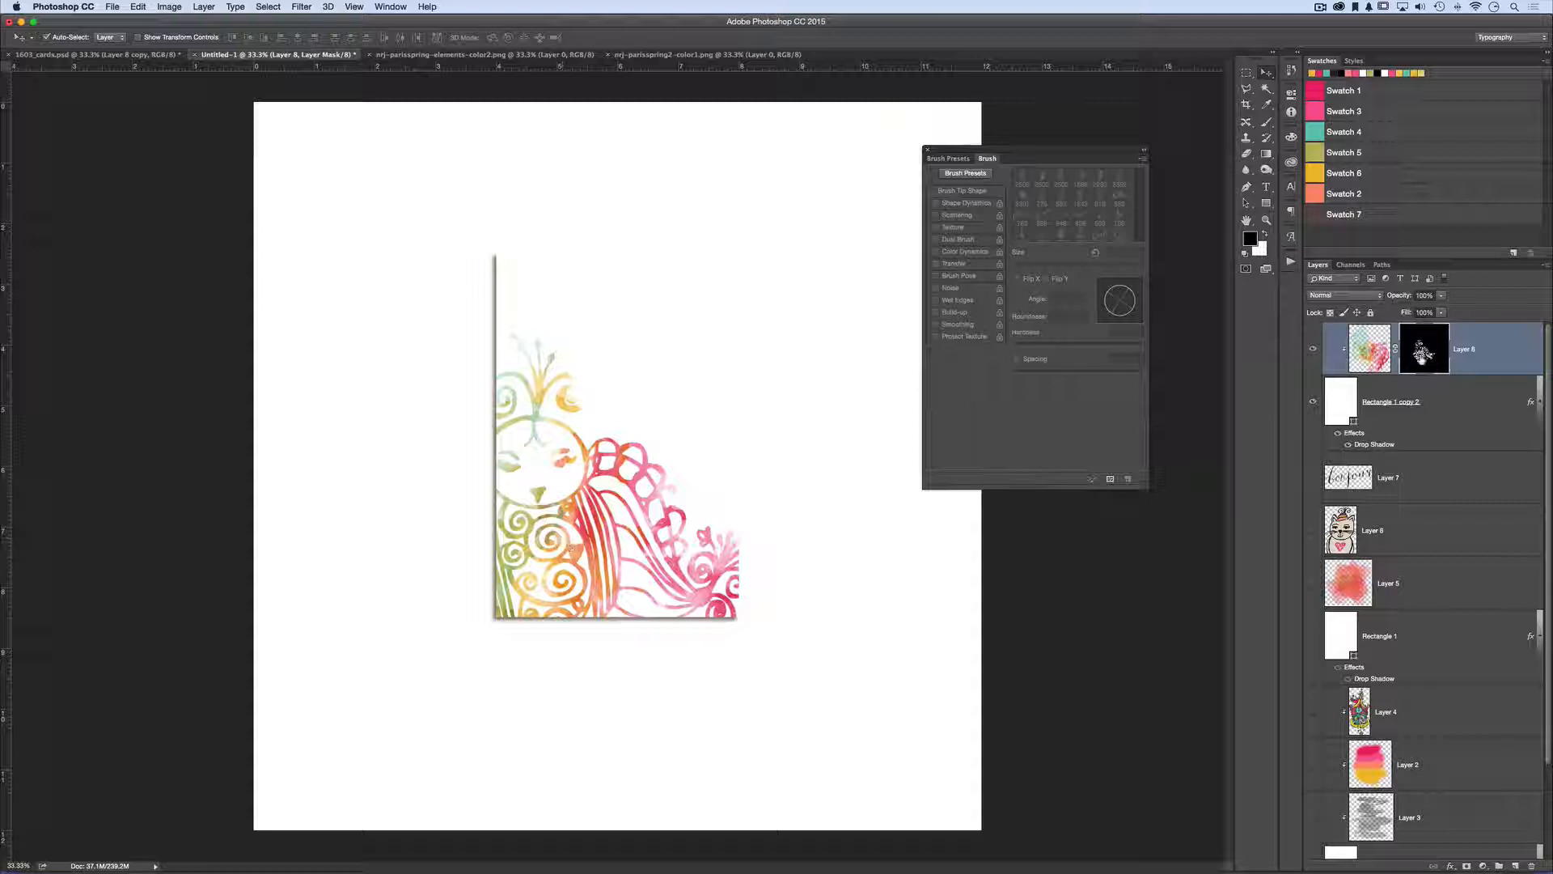
{"action": "key", "text": "super+i"}
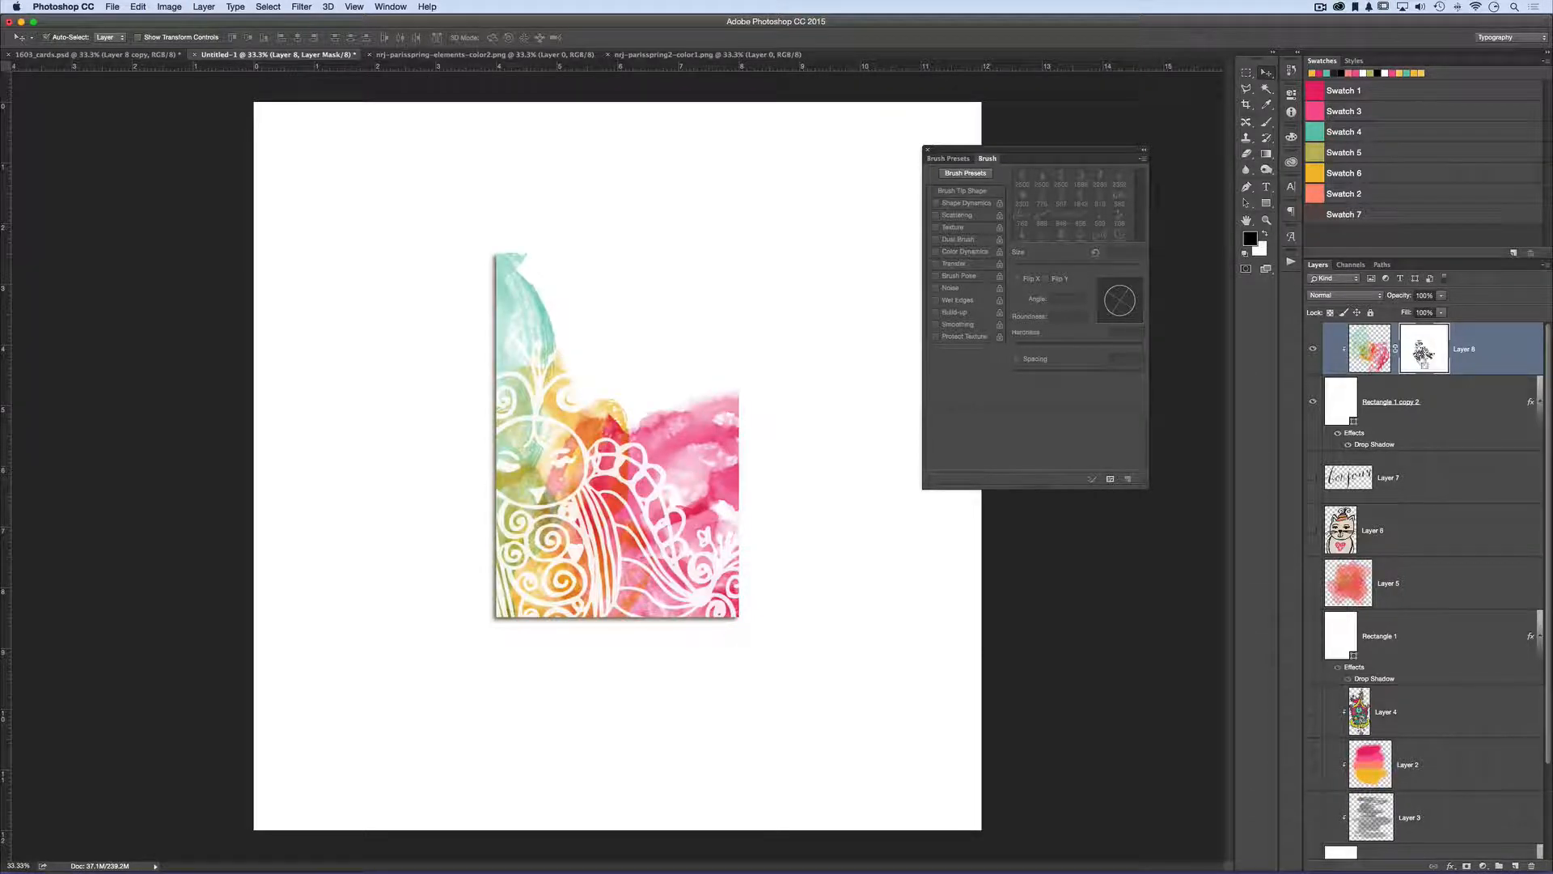
{"action": "key", "text": "super+i"}
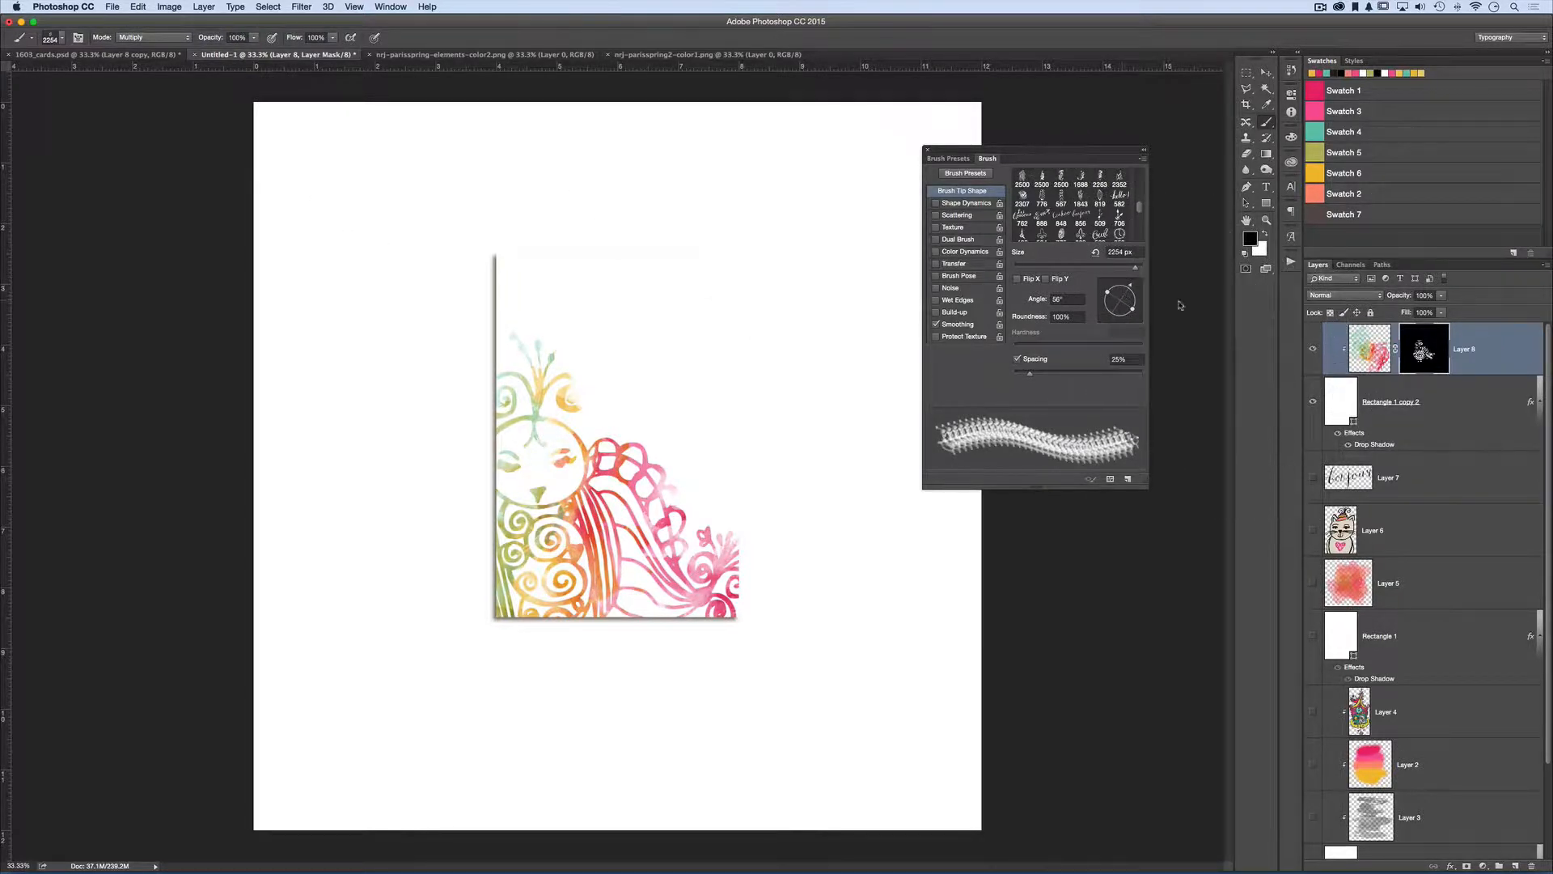
{"action": "left_click", "coordinate": [1369, 360]}
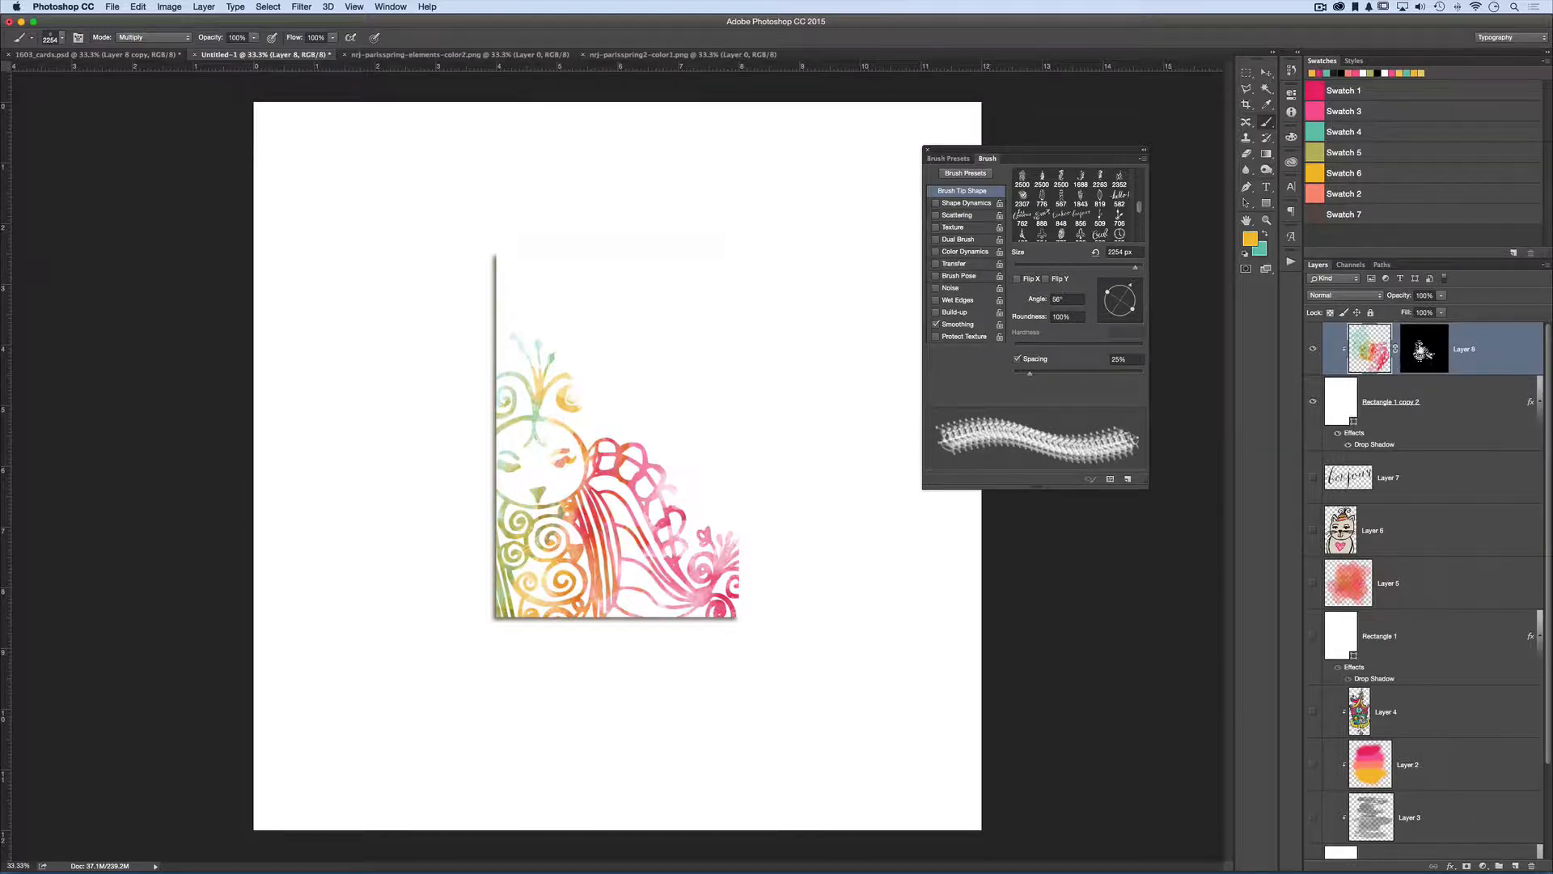